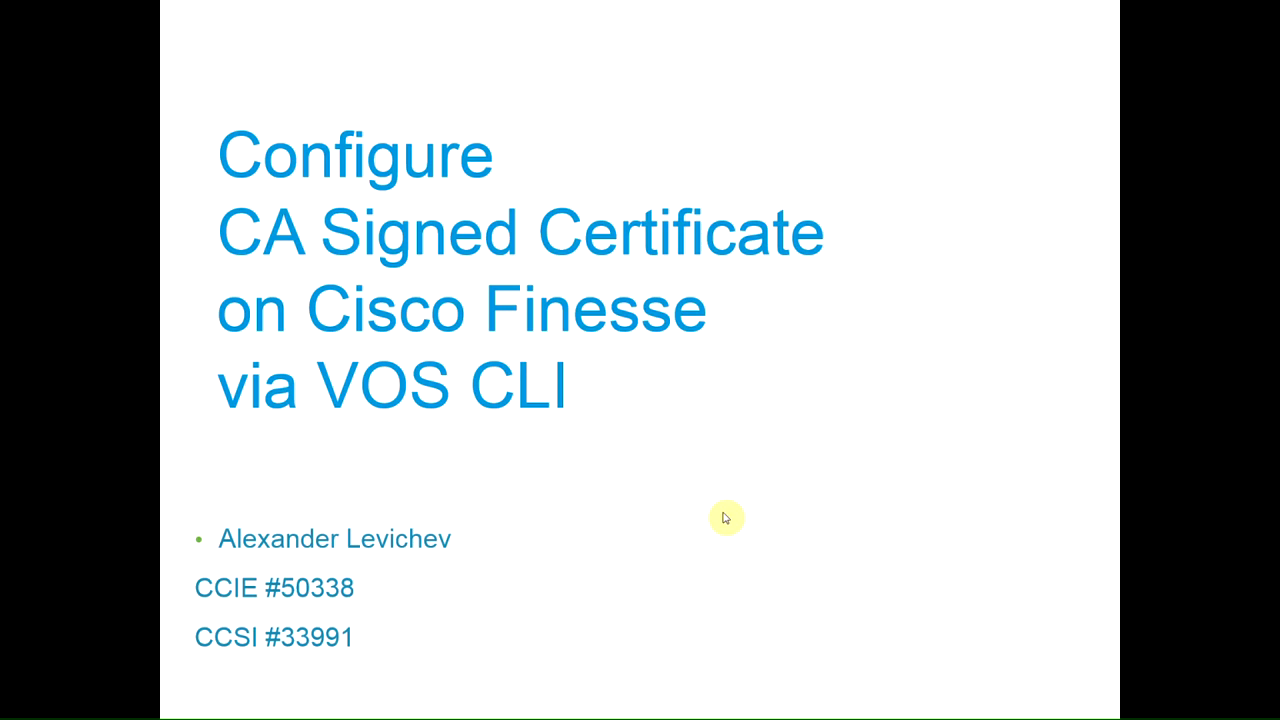
Switch to Firefox and load fin11.allevich.local in the Insecure Connection tab
{"action": "key", "text": "alt+Tab"}
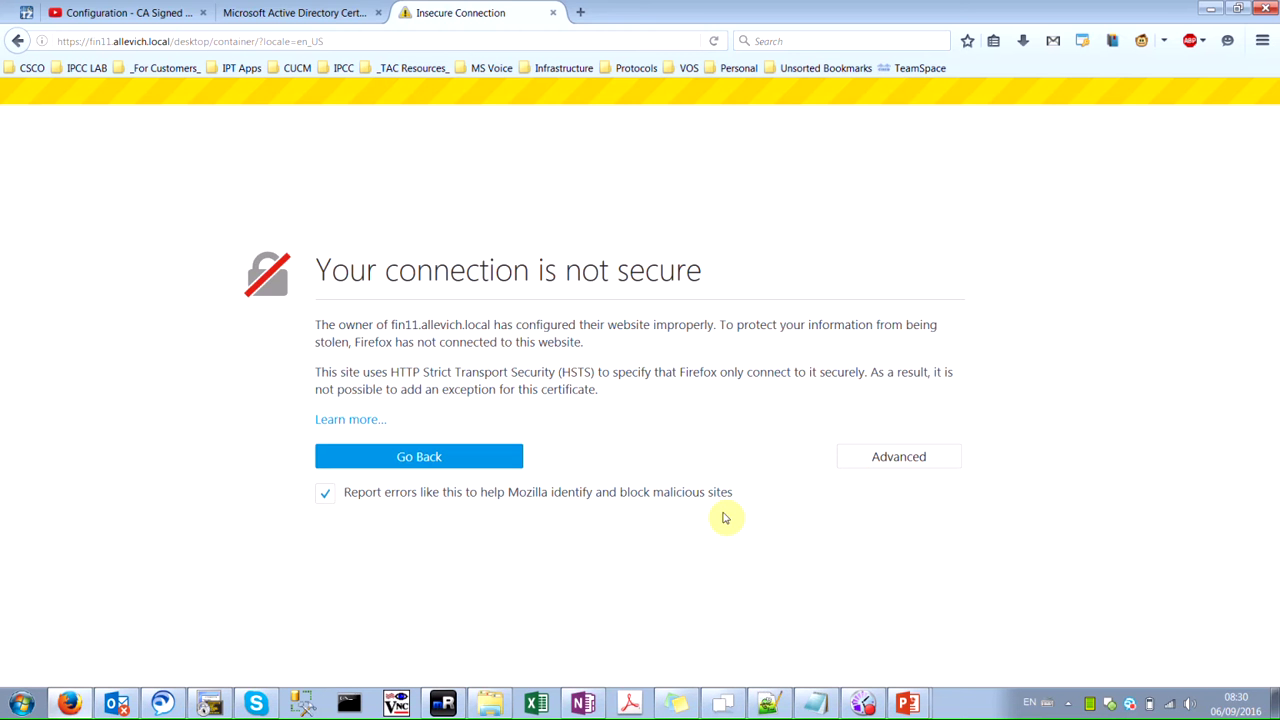
{"action": "key", "text": "ctrl+Tab"}
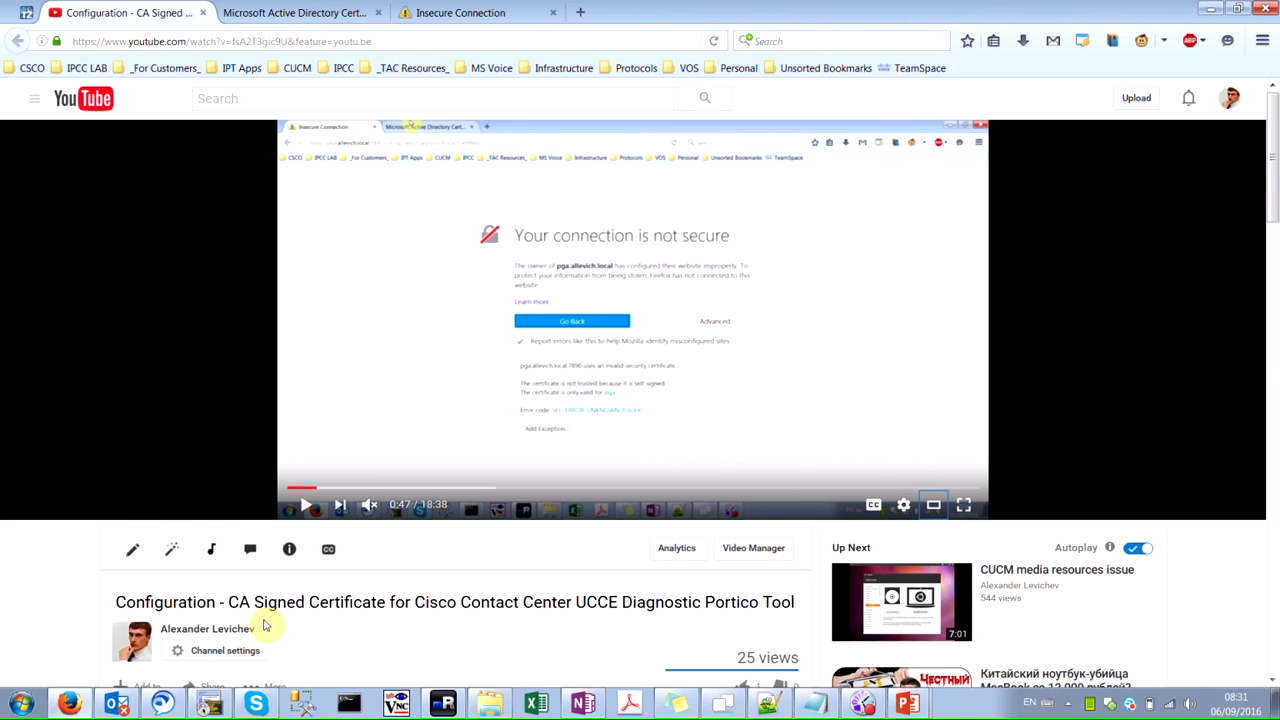
{"action": "key", "text": "ctrl+shift+Tab"}
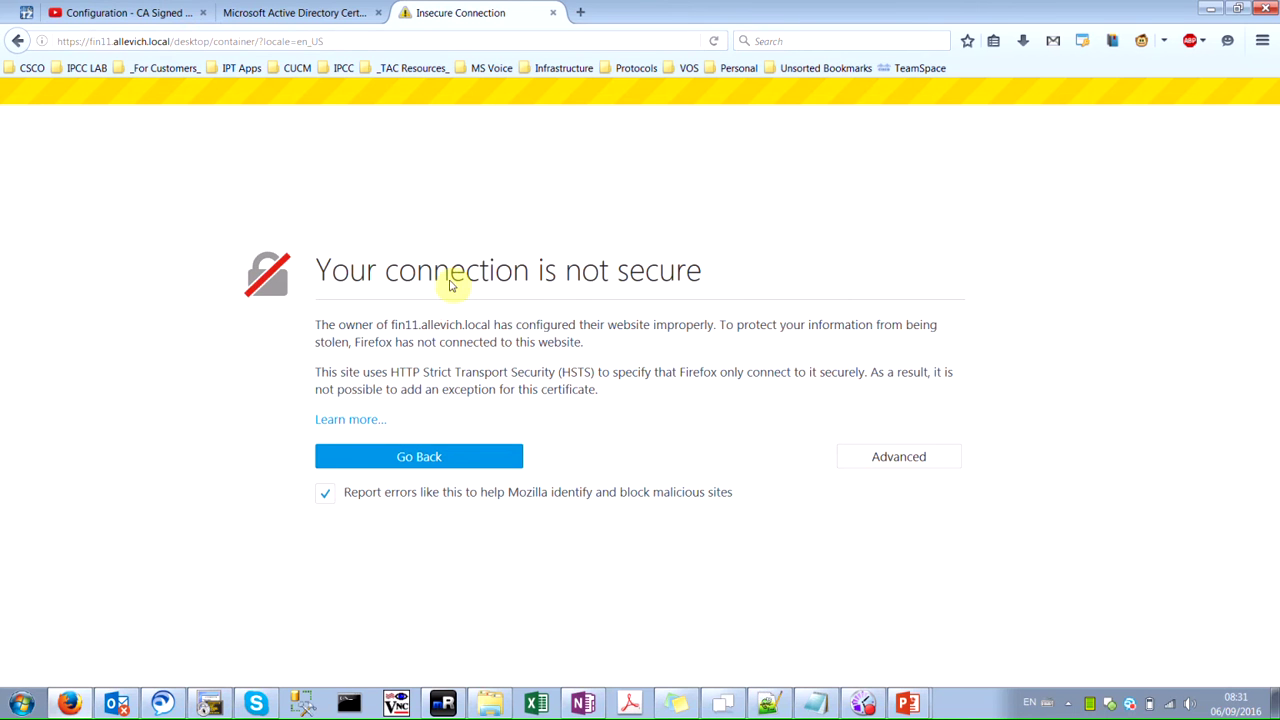
{"action": "left_click", "coordinate": [174, 40]}
{"action": "type", "text": "fin11.allevich.local/"}
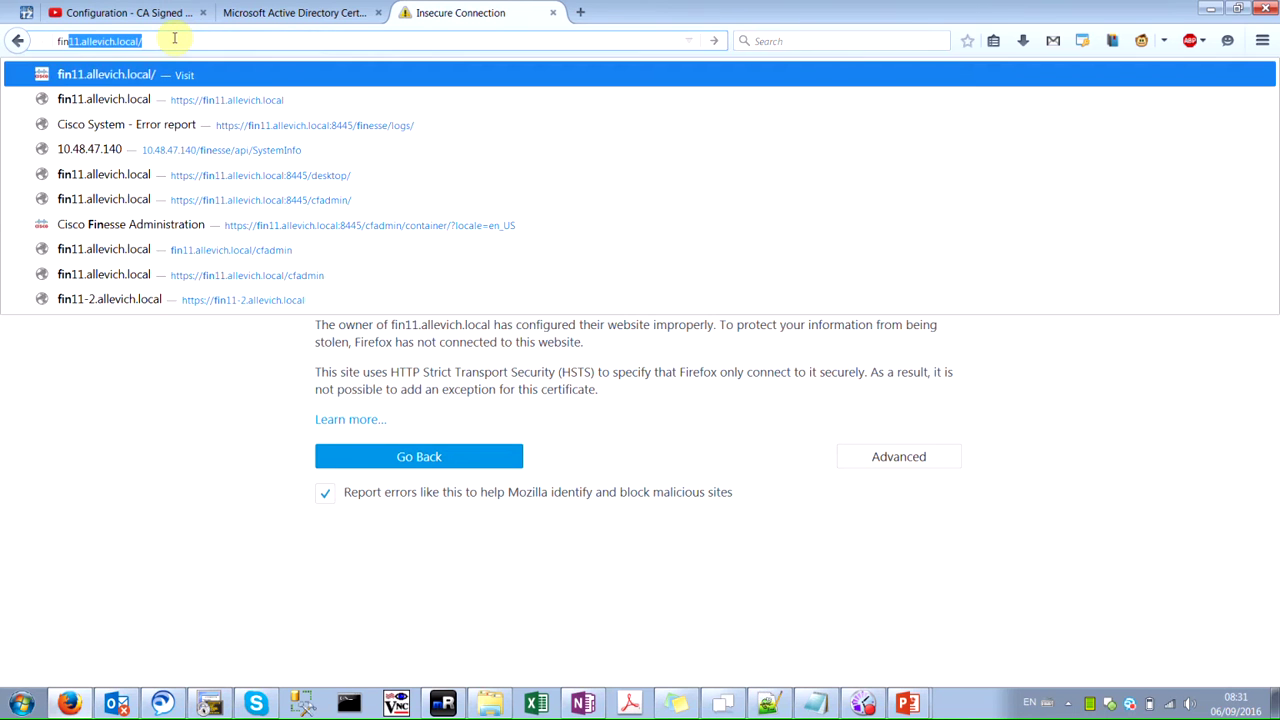
{"action": "key", "text": "Return"}
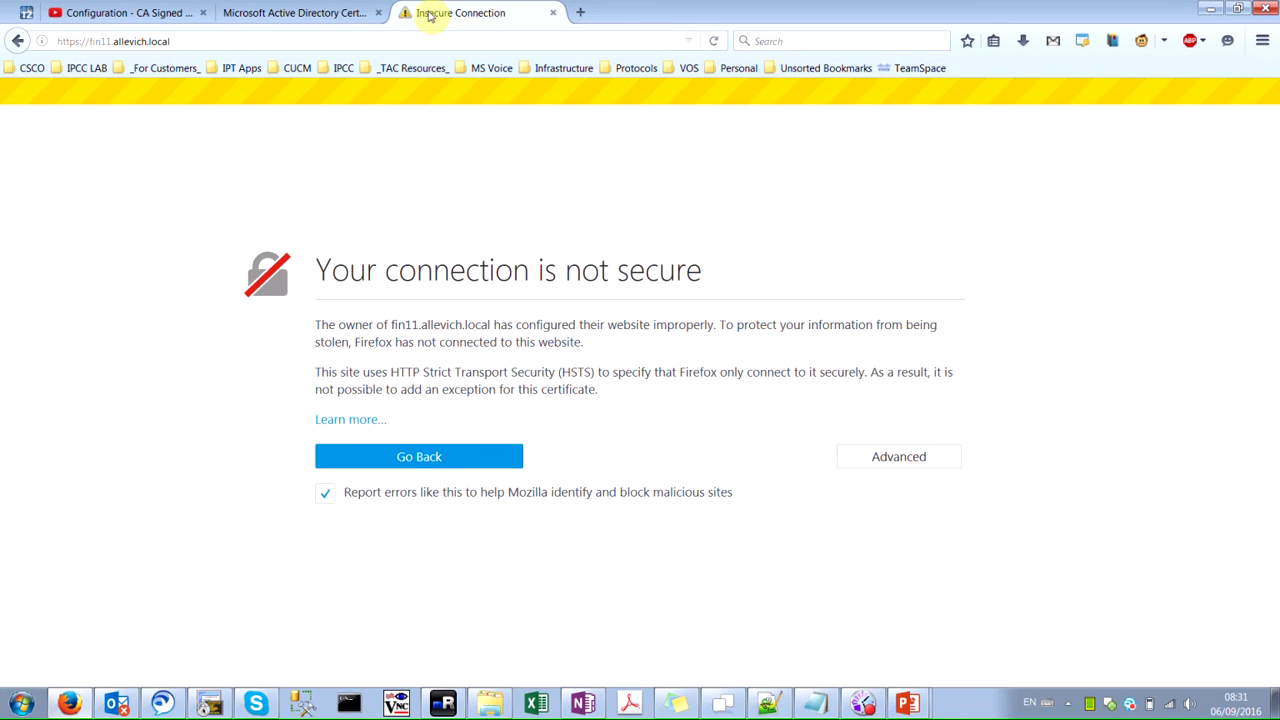
Examine the advanced security error details and the certificate chain behind the SEC_ERROR_UNKNOWN_ISSUER code
{"action": "left_click", "coordinate": [894, 458]}
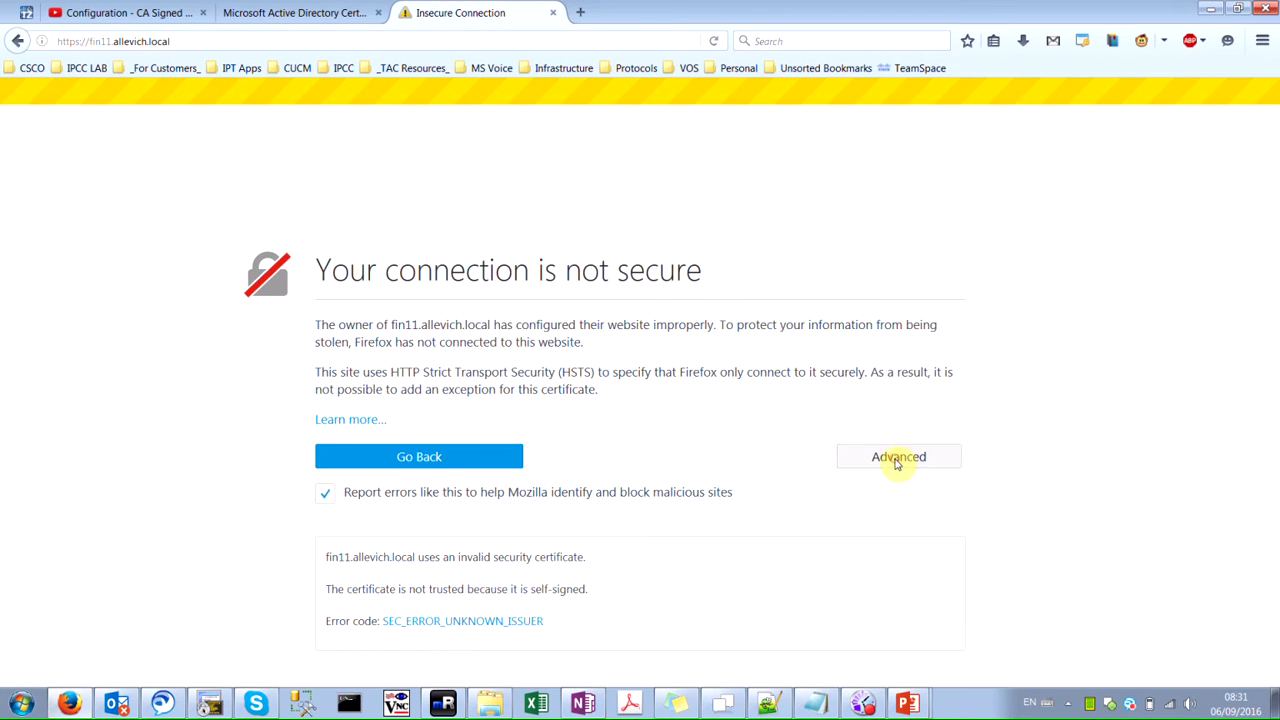
{"action": "left_click", "coordinate": [470, 623]}
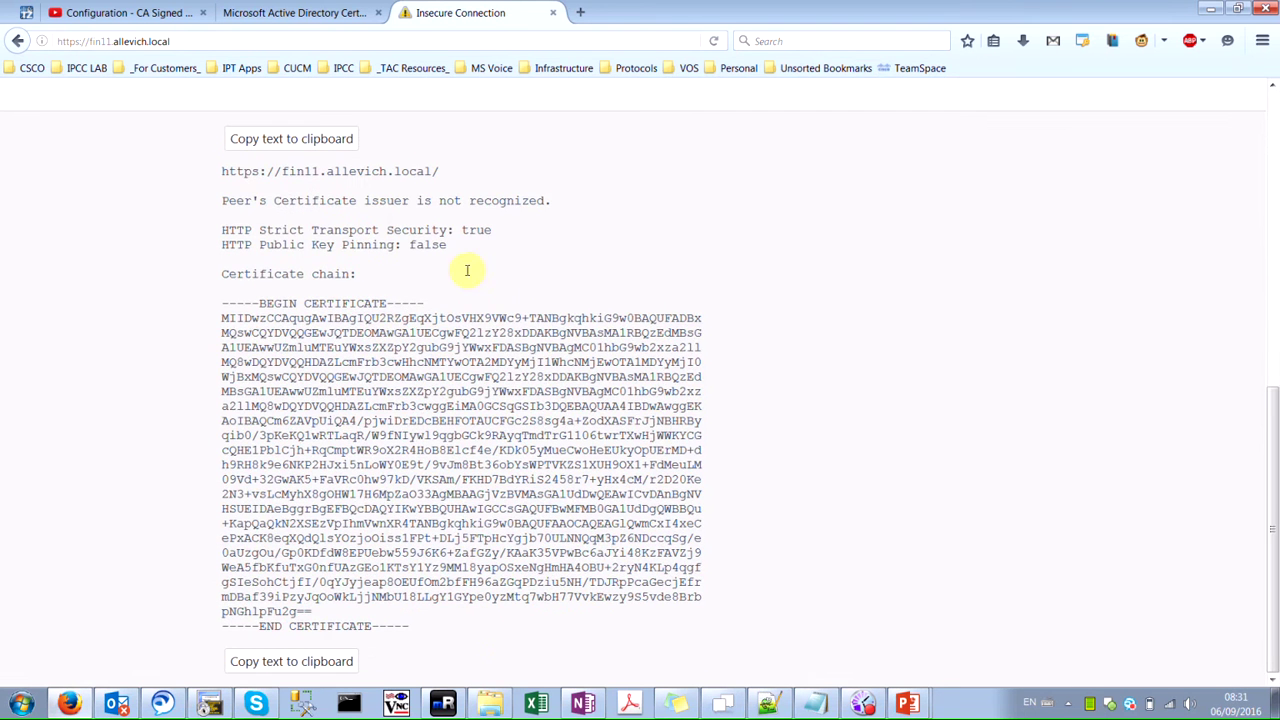
{"action": "scroll", "coordinate": [655, 428], "scroll_direction": "up", "scroll_amount": 5}
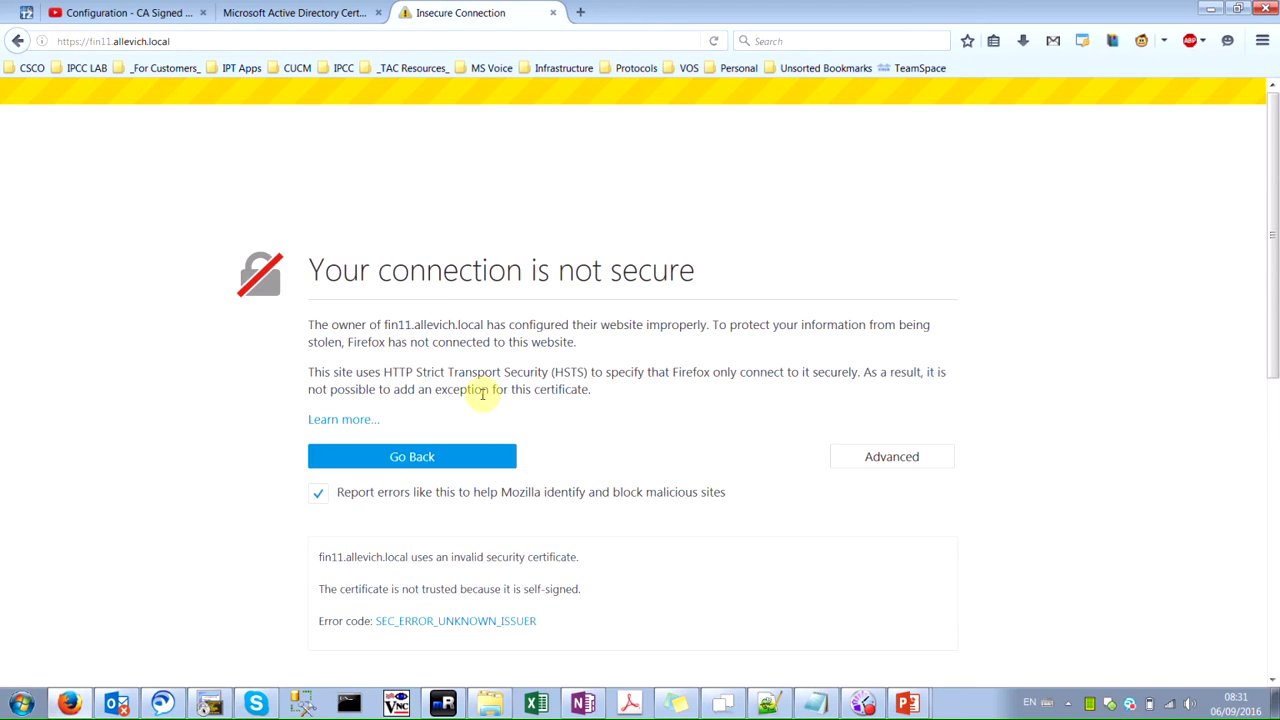
{"action": "left_click", "coordinate": [812, 462]}
{"action": "scroll", "coordinate": [757, 306], "scroll_direction": "down", "scroll_amount": 3}
{"action": "scroll", "coordinate": [753, 305], "scroll_direction": "down", "scroll_amount": 6}
{"action": "scroll", "coordinate": [757, 306], "scroll_direction": "up", "scroll_amount": 9}
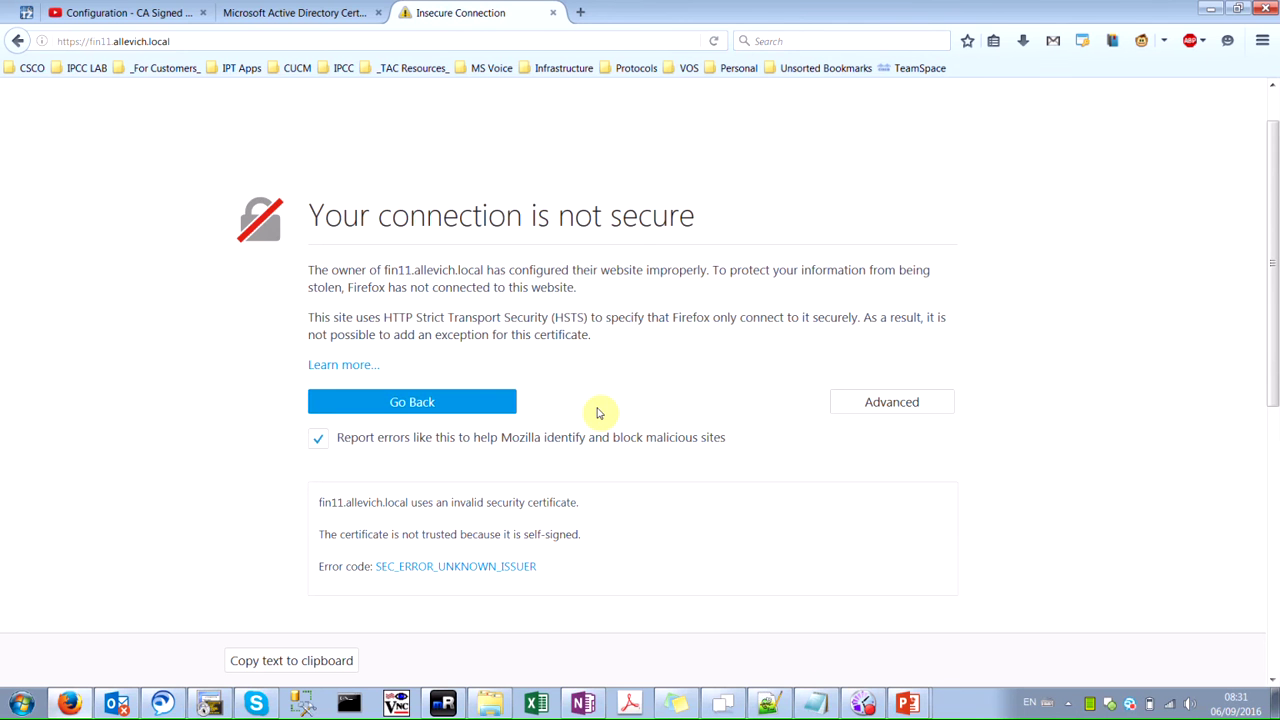
Switch to the Notepad notes, enlarge the window and review the CA signed certificate commands
{"action": "left_click", "coordinate": [815, 704]}
{"action": "double_click", "coordinate": [588, 287]}
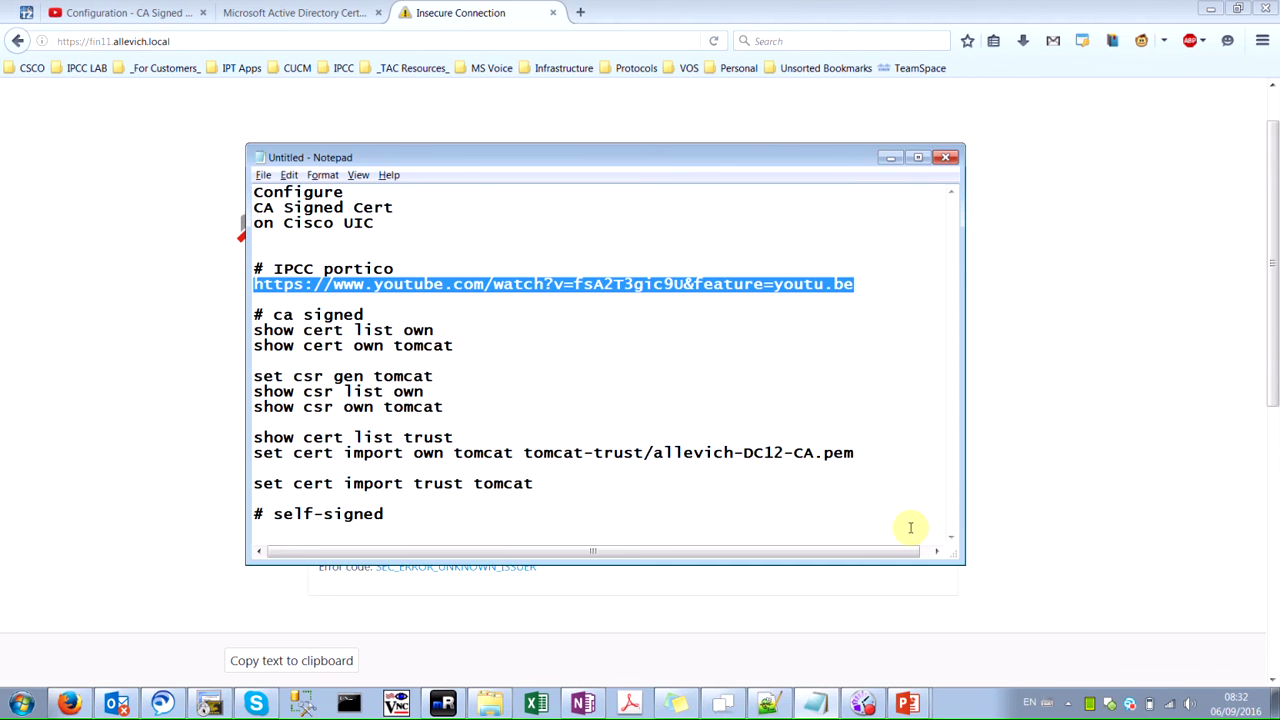
{"action": "left_click_drag", "start_coordinate": [951, 551], "coordinate": [985, 665]}
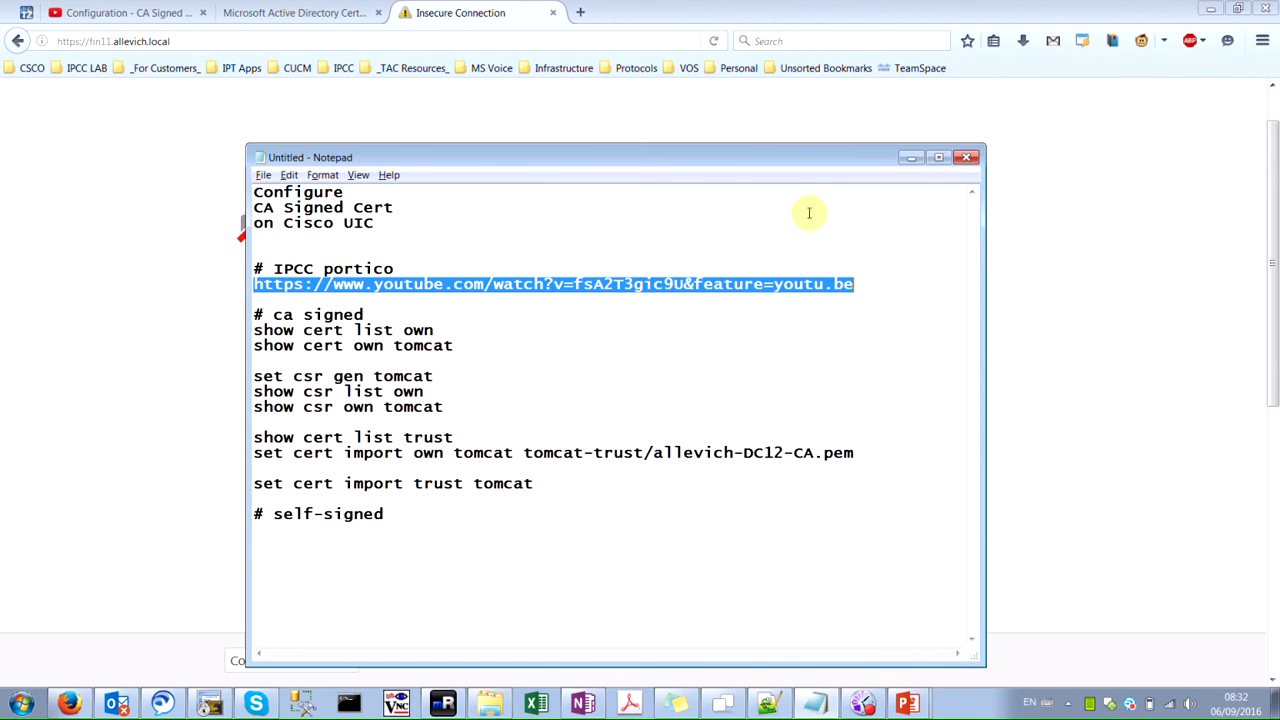
{"action": "left_click_drag", "start_coordinate": [256, 314], "coordinate": [486, 523]}
{"action": "left_click", "coordinate": [576, 539]}
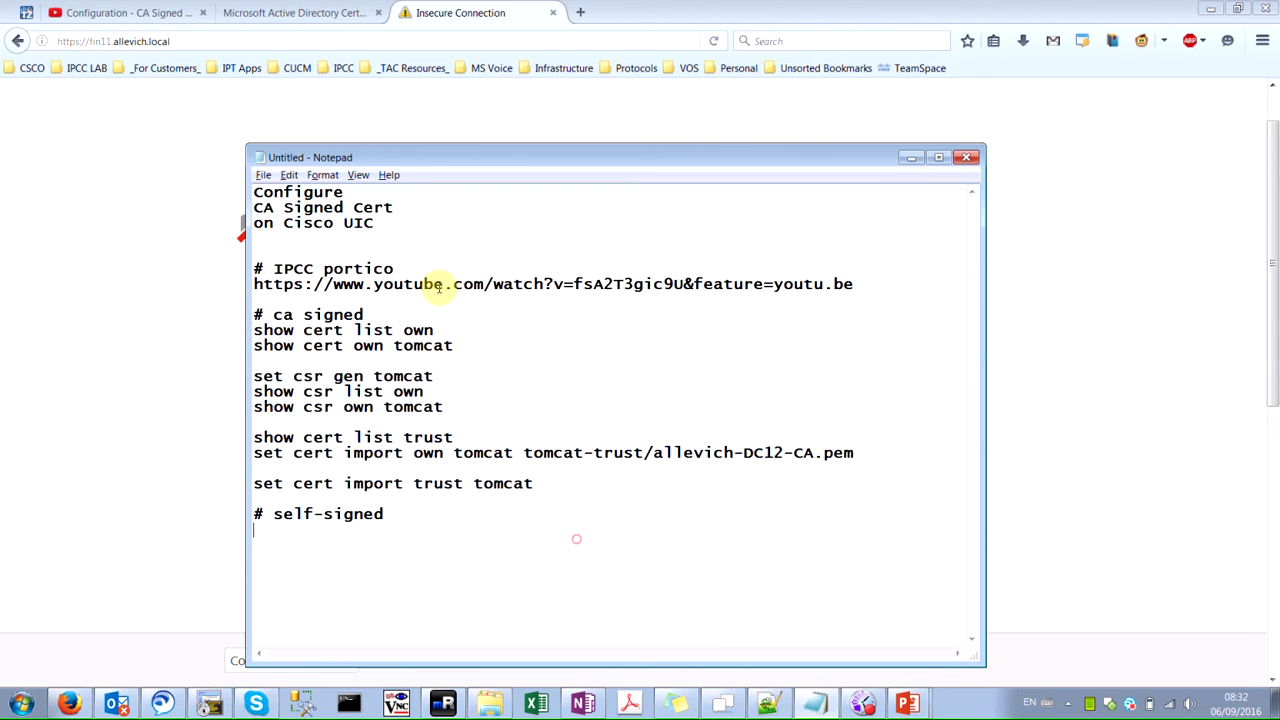
{"action": "left_click", "coordinate": [338, 367]}
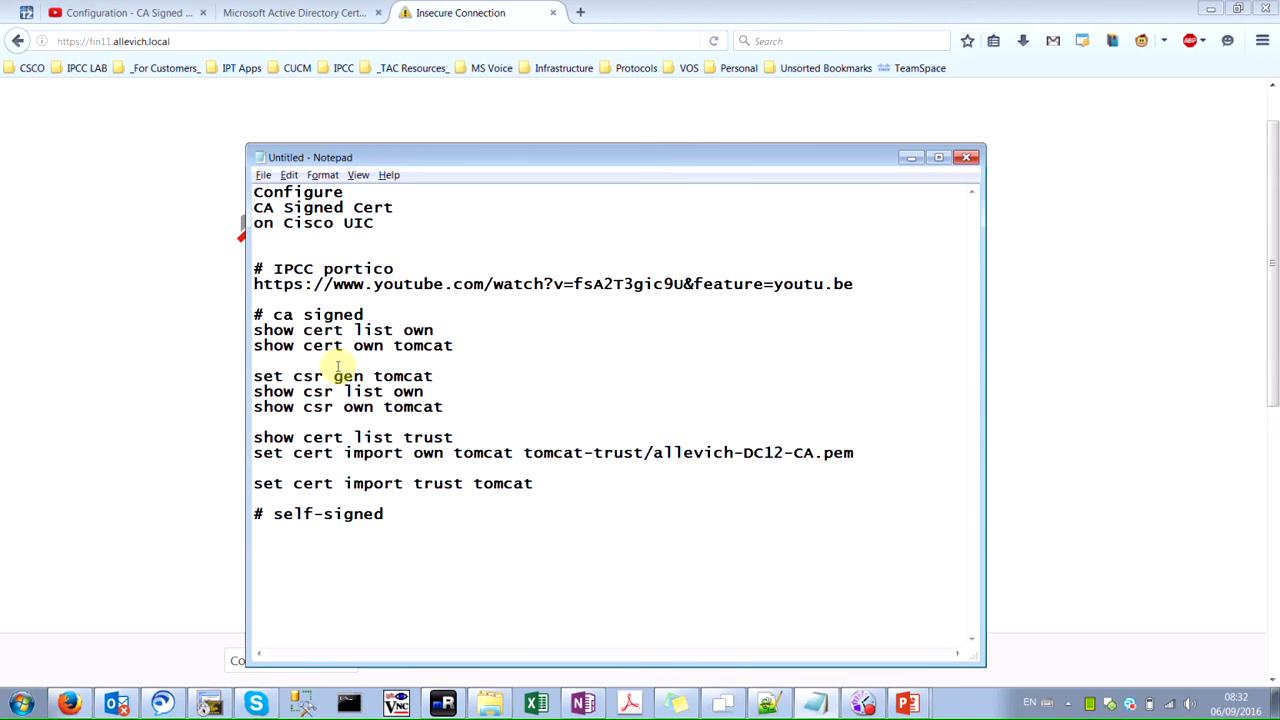
Switch to the SecureCRT session and display the Tomcat certificate with "show cert own tomcat", quitting the paged output
{"action": "key", "text": "alt+Tab"}
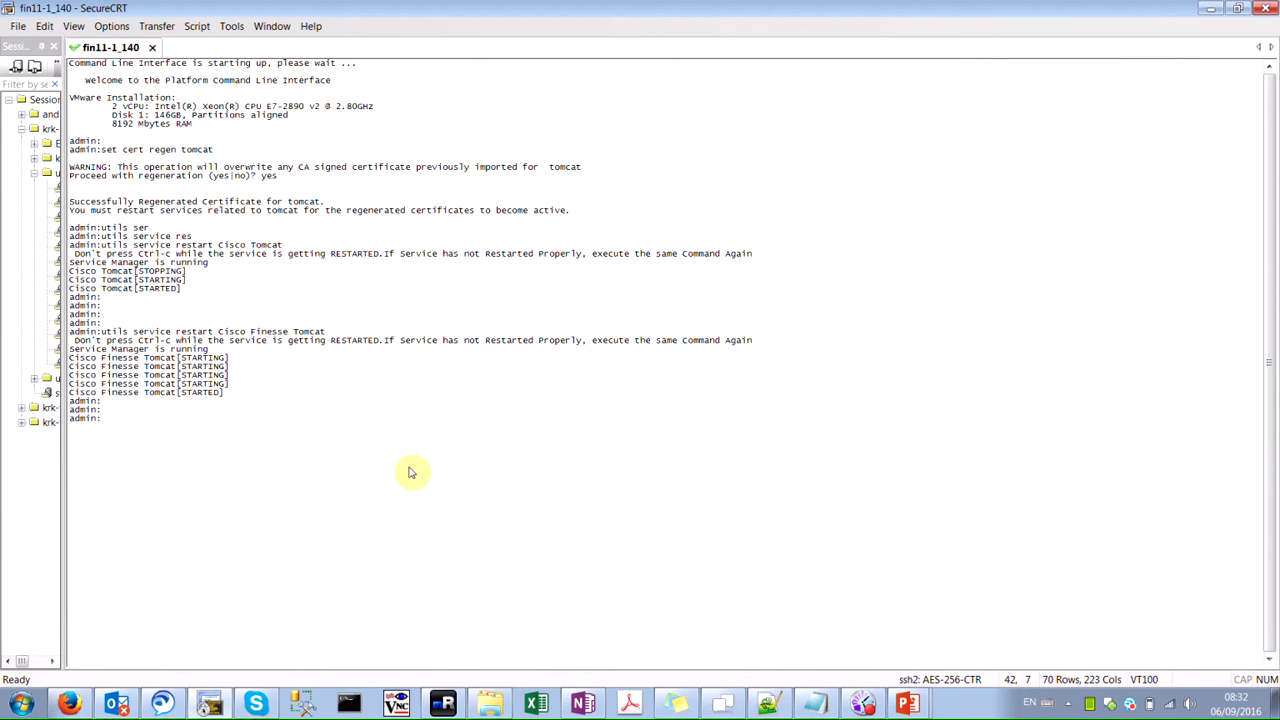
{"action": "key", "text": "Return"}
{"action": "key", "text": "Return"}
{"action": "key", "text": "Return"}
{"action": "key", "text": "Return"}
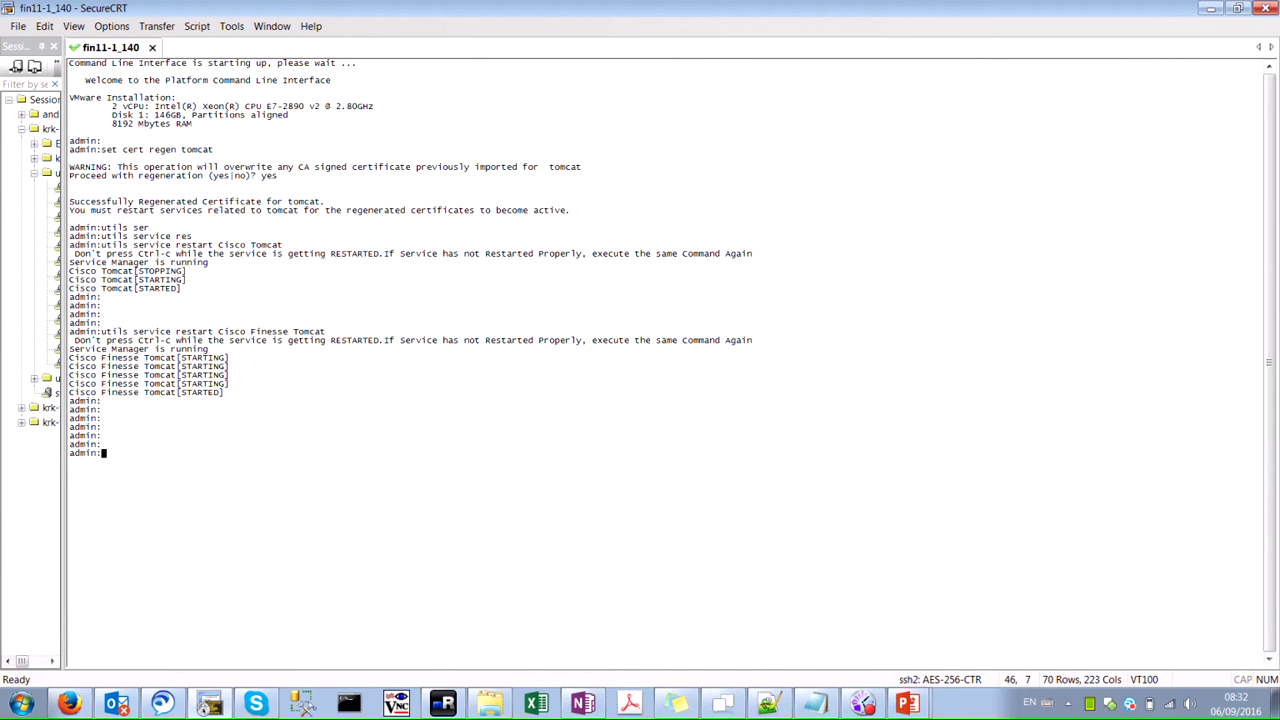
{"action": "type", "text": "show cert own tomcat"}
{"action": "key", "text": "Return"}
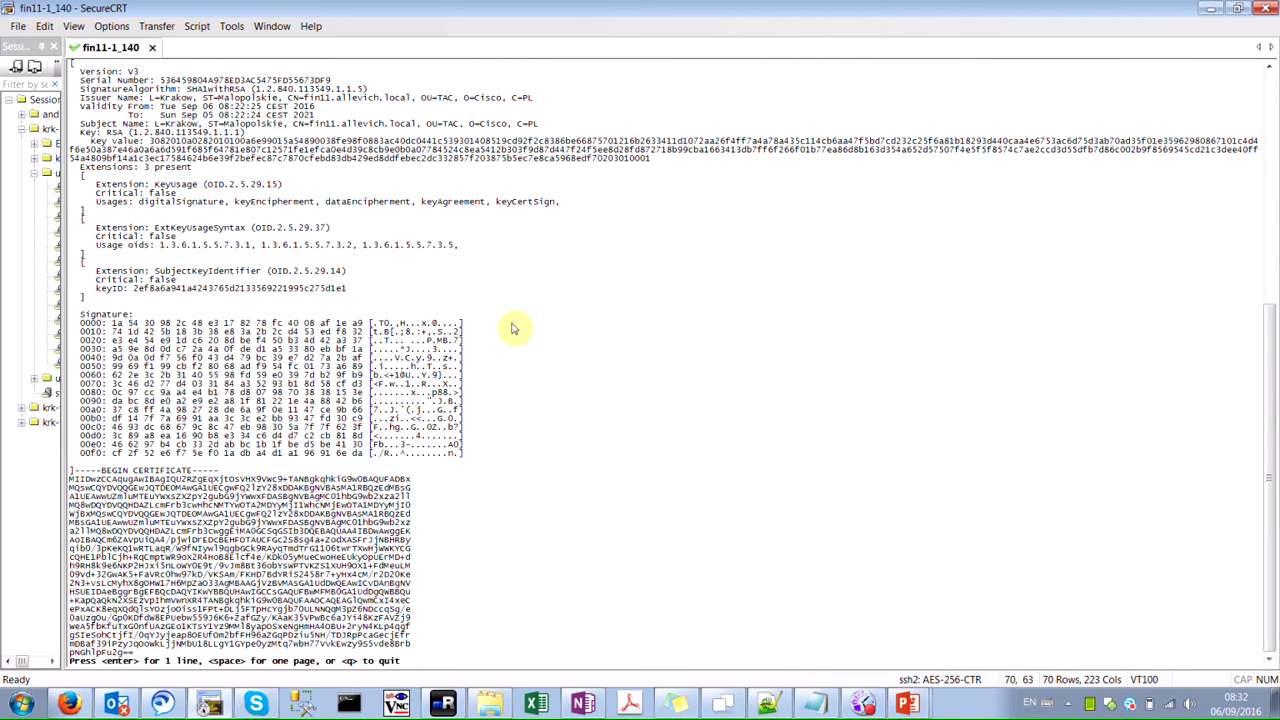
{"action": "key", "text": "q"}
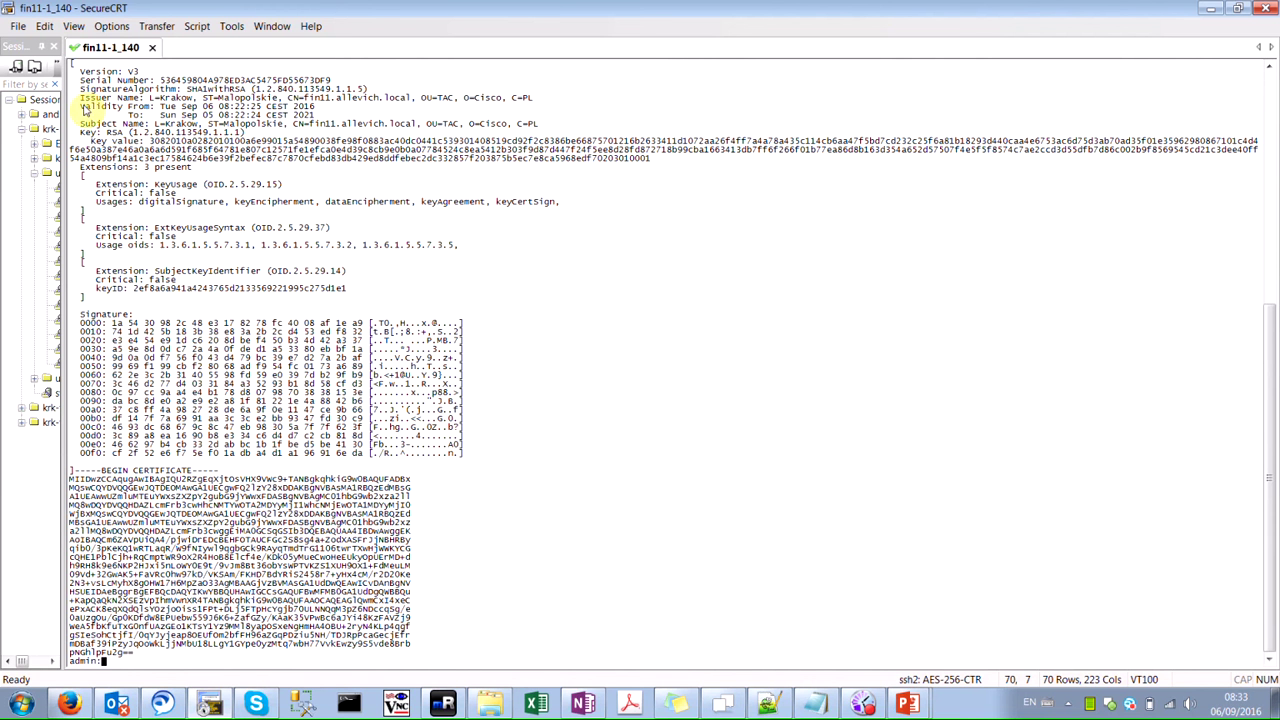
Compare the Issuer Name and Subject Name lines in the Tomcat certificate output, and return to an empty prompt
{"action": "left_click_drag", "start_coordinate": [78, 100], "coordinate": [326, 98]}
{"action": "left_click_drag", "start_coordinate": [80, 124], "coordinate": [368, 124]}
{"action": "left_click", "coordinate": [322, 180]}
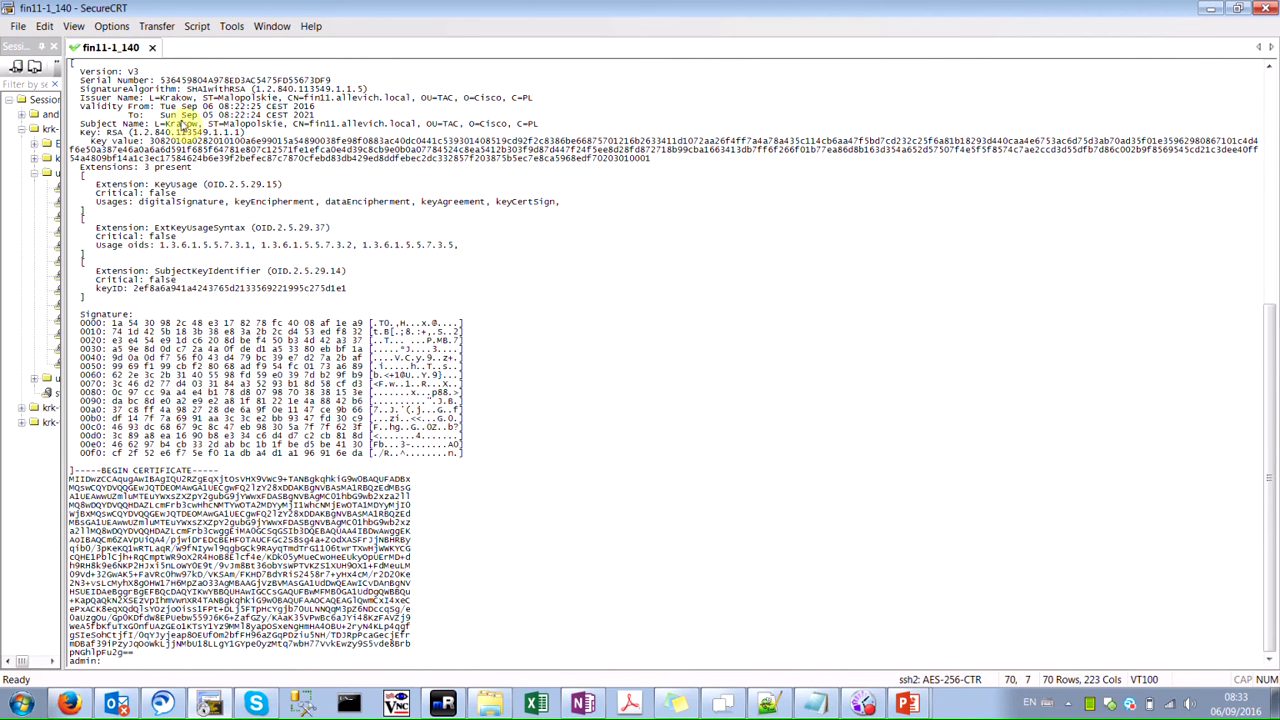
{"action": "key", "text": "Return"}
{"action": "key", "text": "Return"}
{"action": "key", "text": "Return"}
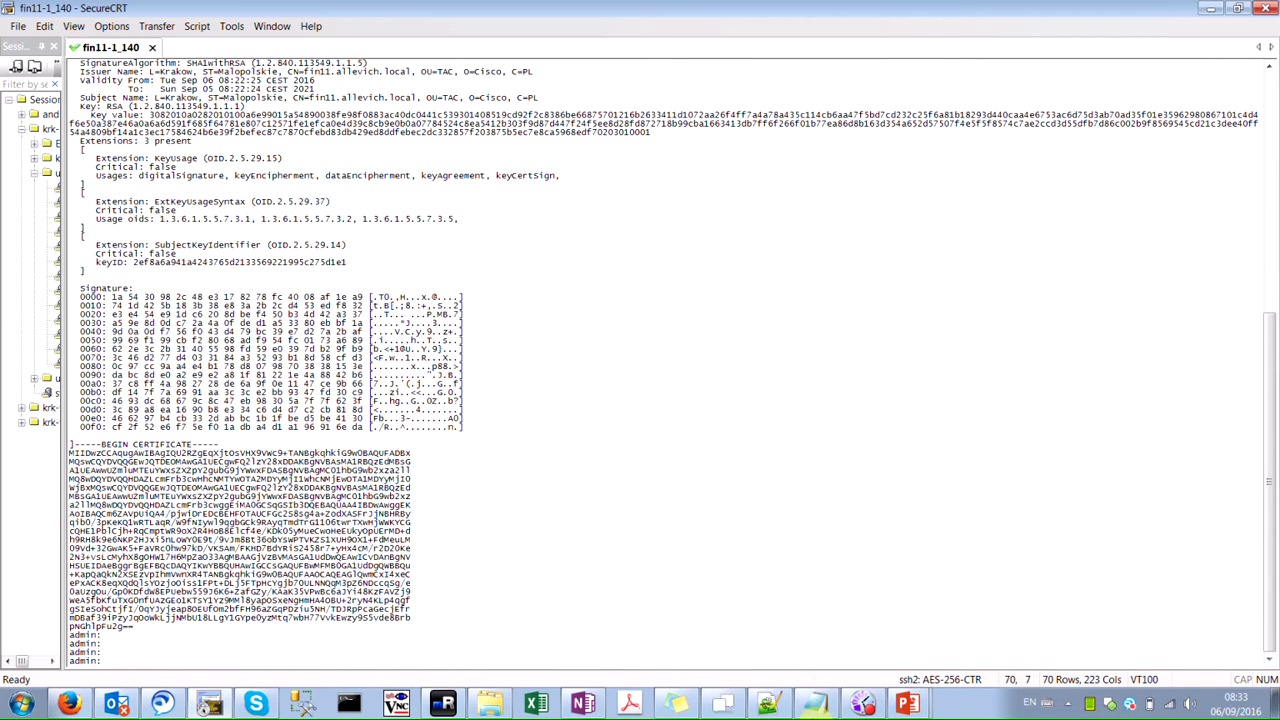
Check the CSR commands in the Notepad notes and generate a Tomcat signing request in SecureCRT with "set csr gen tomcat"
{"action": "left_click", "coordinate": [815, 704]}
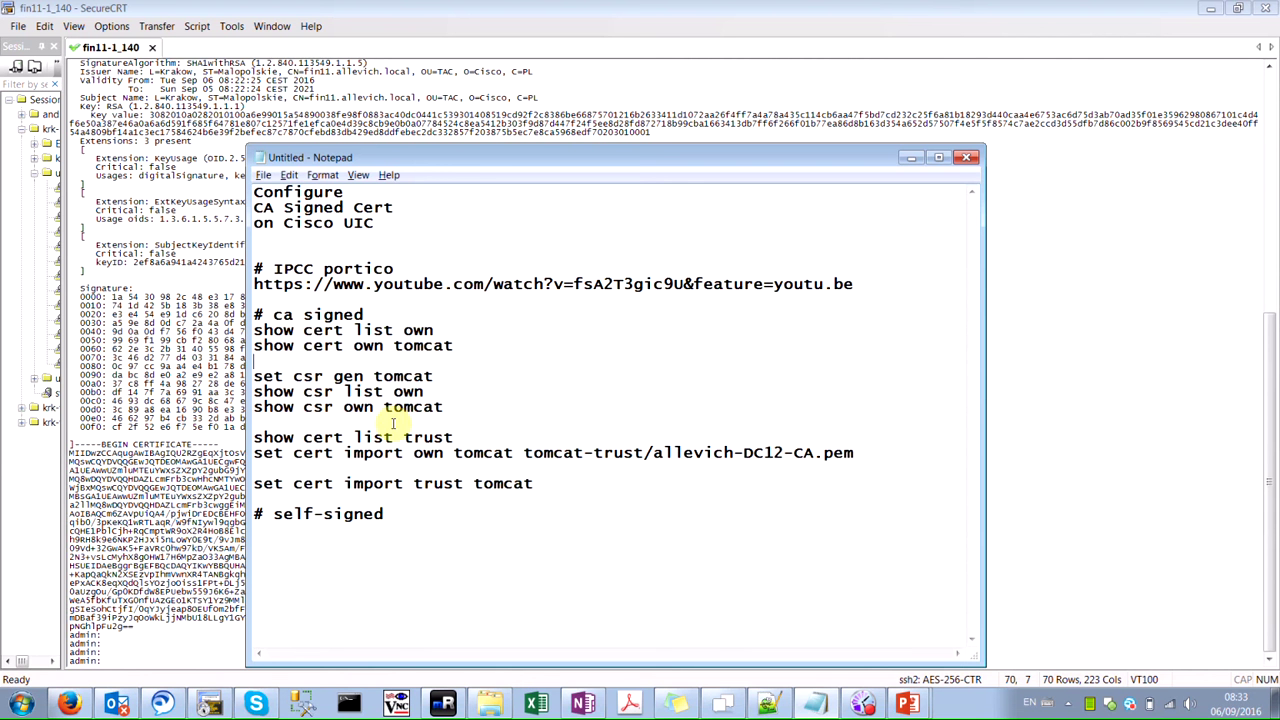
{"action": "left_click", "coordinate": [464, 422]}
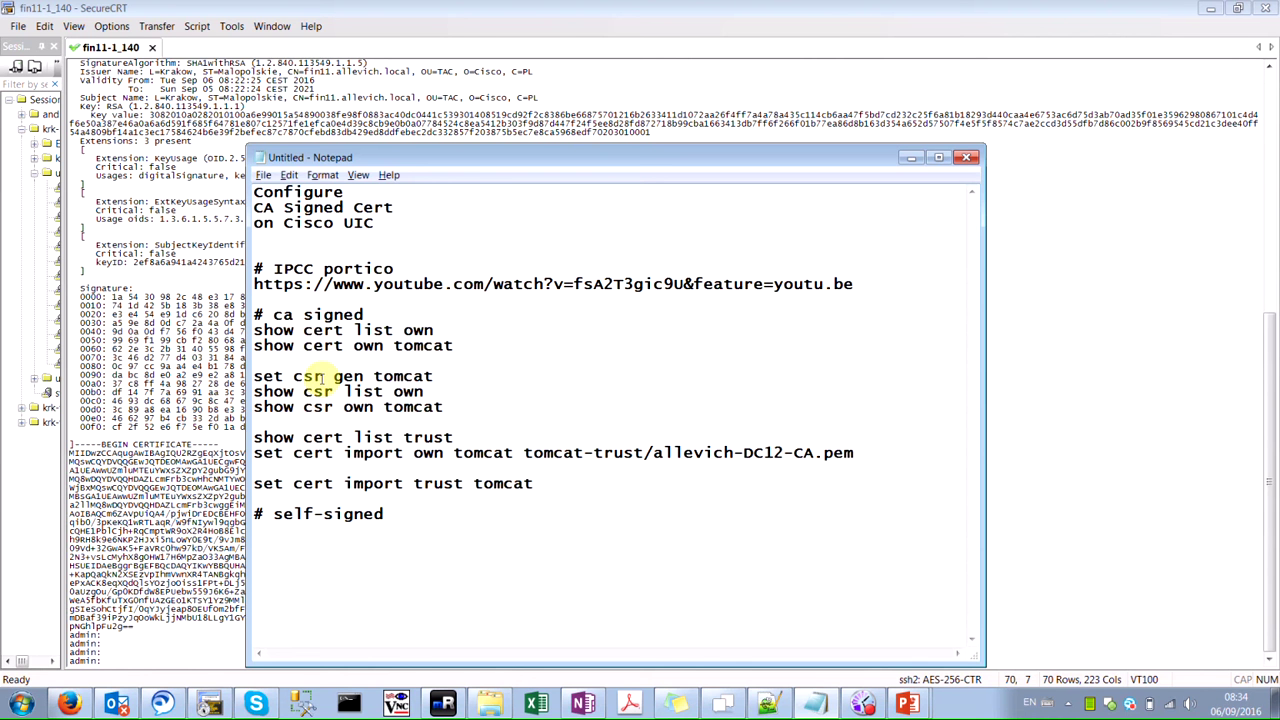
{"action": "left_click", "coordinate": [196, 487]}
{"action": "type", "text": "set "}
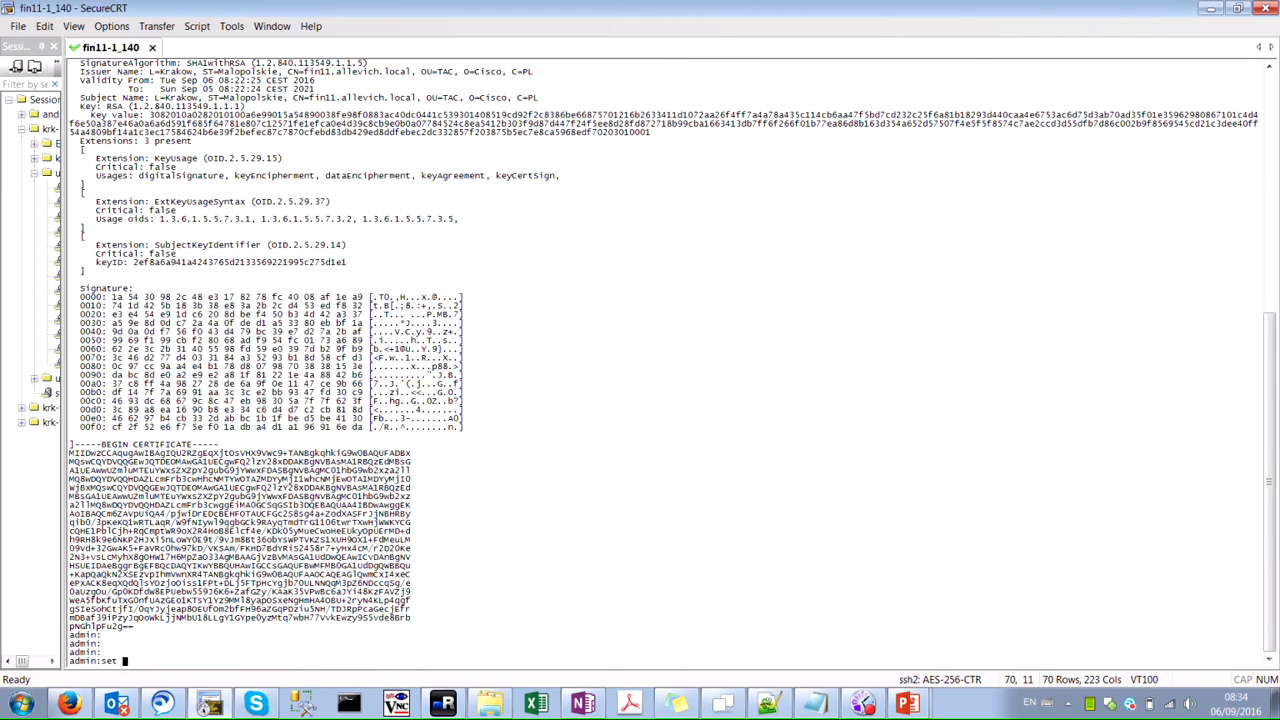
{"action": "type", "text": "csr"}
{"action": "key", "text": "Tab"}
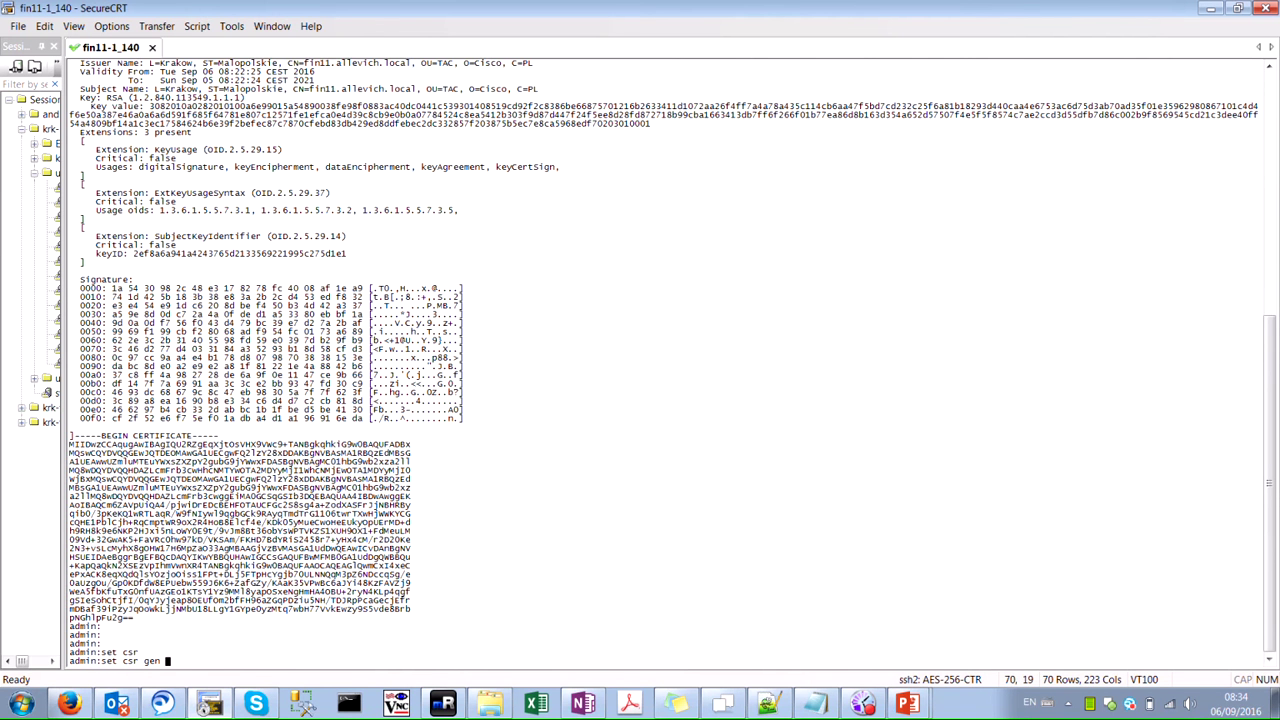
{"action": "type", "text": "?"}
{"action": "type", "text": "tomcat"}
{"action": "key", "text": "Return"}
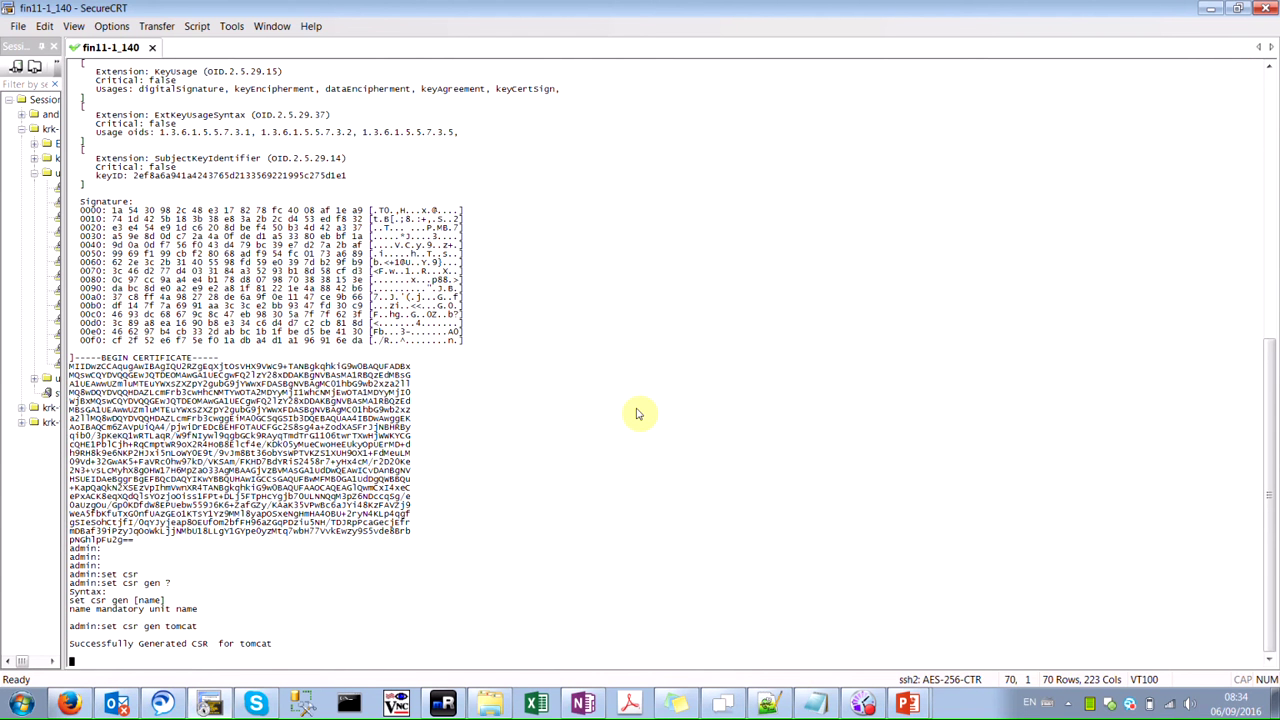
Display the Tomcat certificate signing request with "show csr own tomcat"
{"action": "type", "text": "show csr"}
{"action": "key", "text": "Tab"}
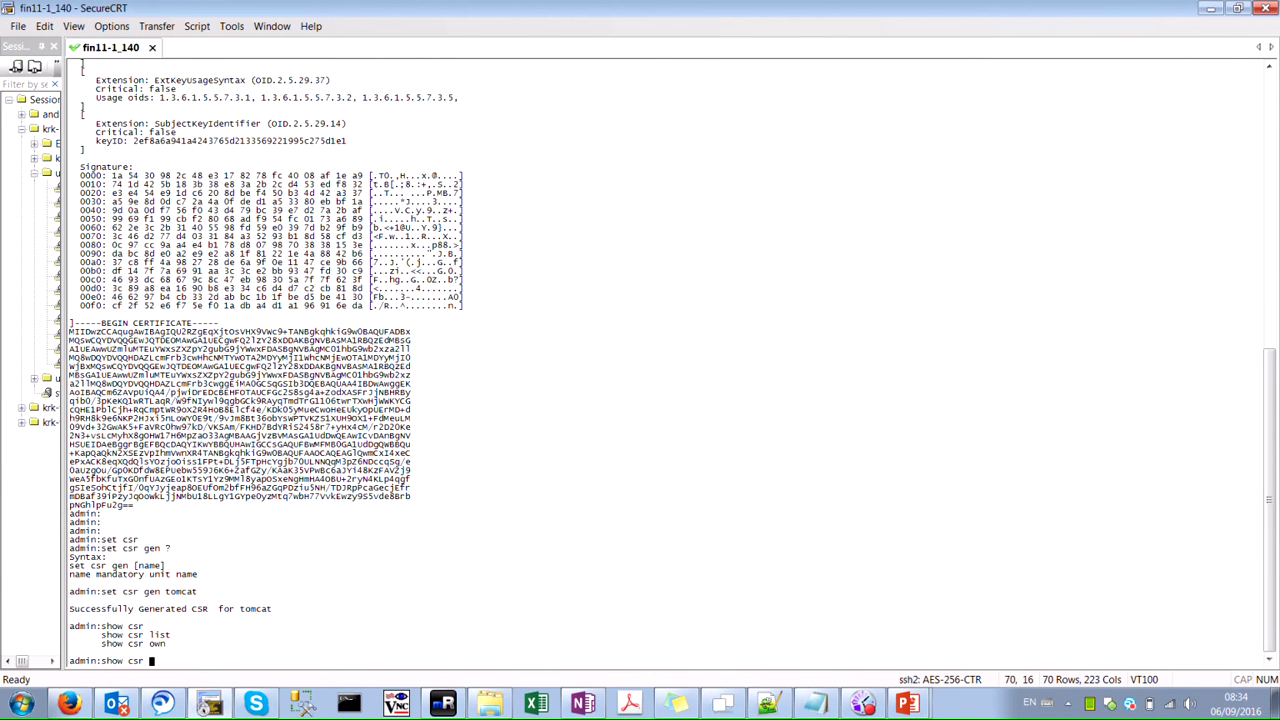
{"action": "type", "text": "own tomcat"}
{"action": "key", "text": "Return"}
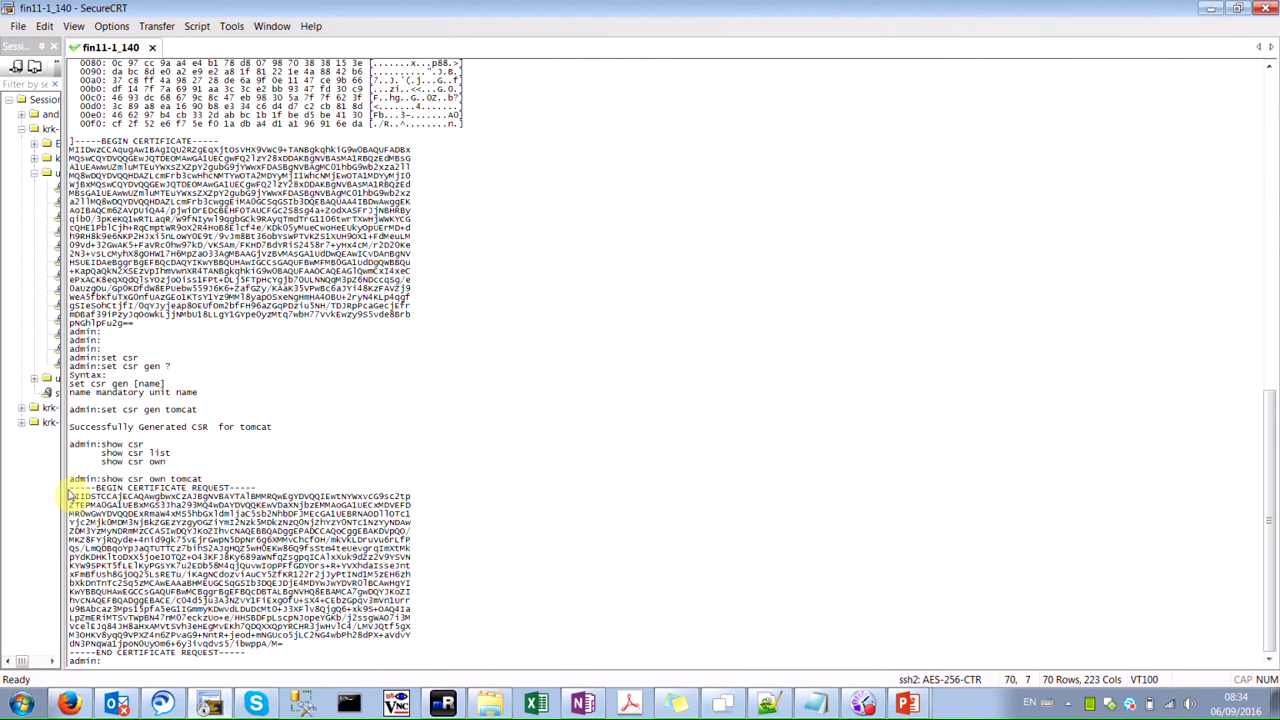
Copy the full certificate request block, from its BEGIN to its END line, into a new Notepad document
{"action": "left_click_drag", "start_coordinate": [72, 490], "coordinate": [432, 653]}
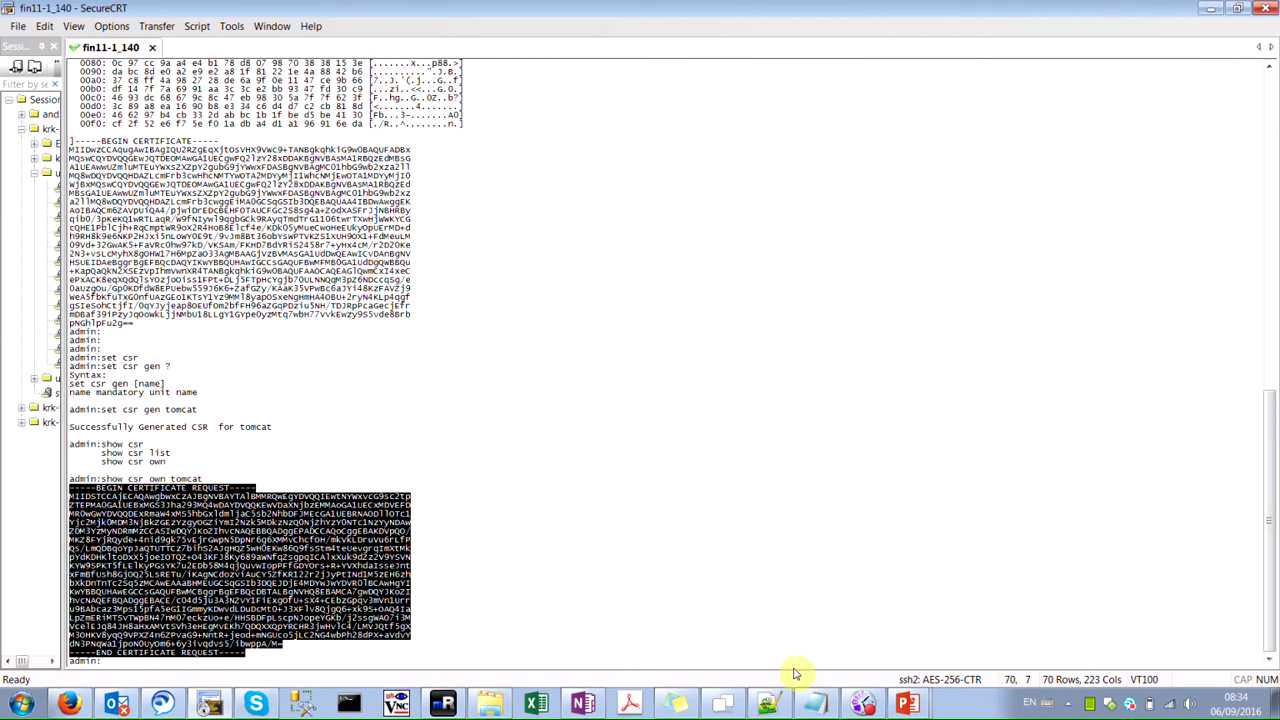
{"action": "key", "text": "super+r"}
{"action": "type", "text": "notepad"}
{"action": "key", "text": "Return"}
{"action": "key", "text": "ctrl+v"}
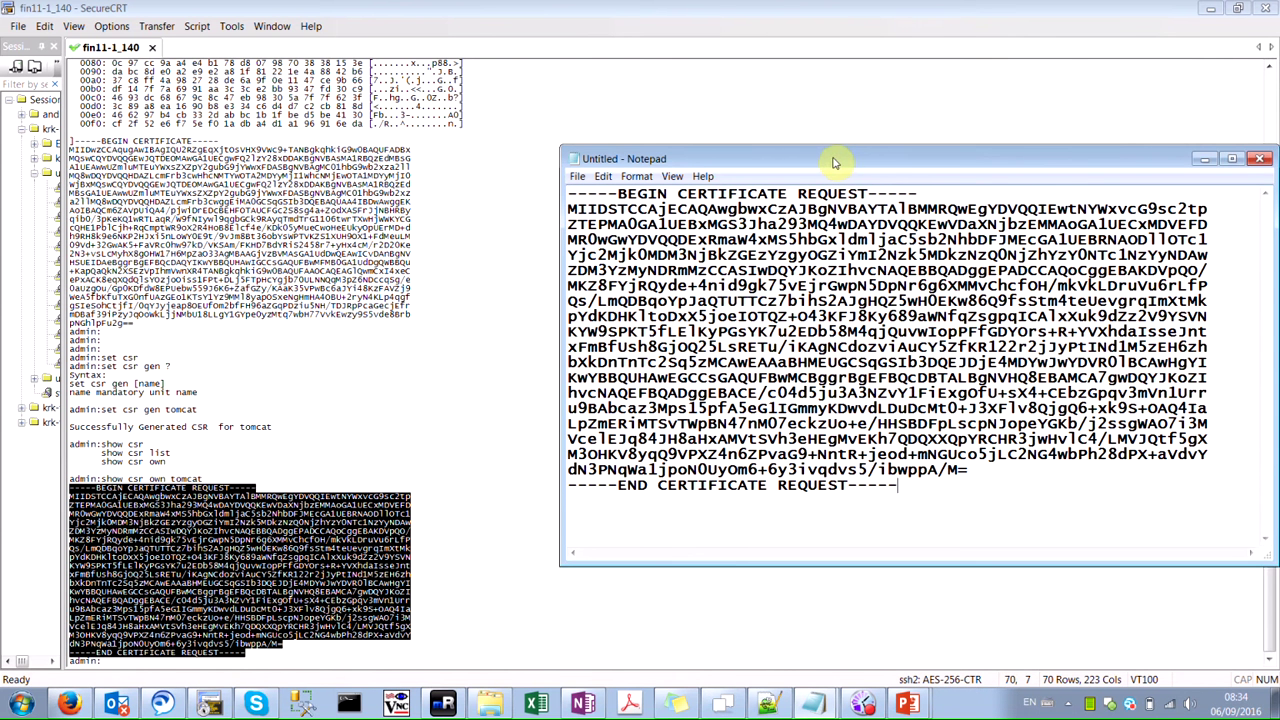
{"action": "left_click_drag", "start_coordinate": [837, 160], "coordinate": [645, 140]}
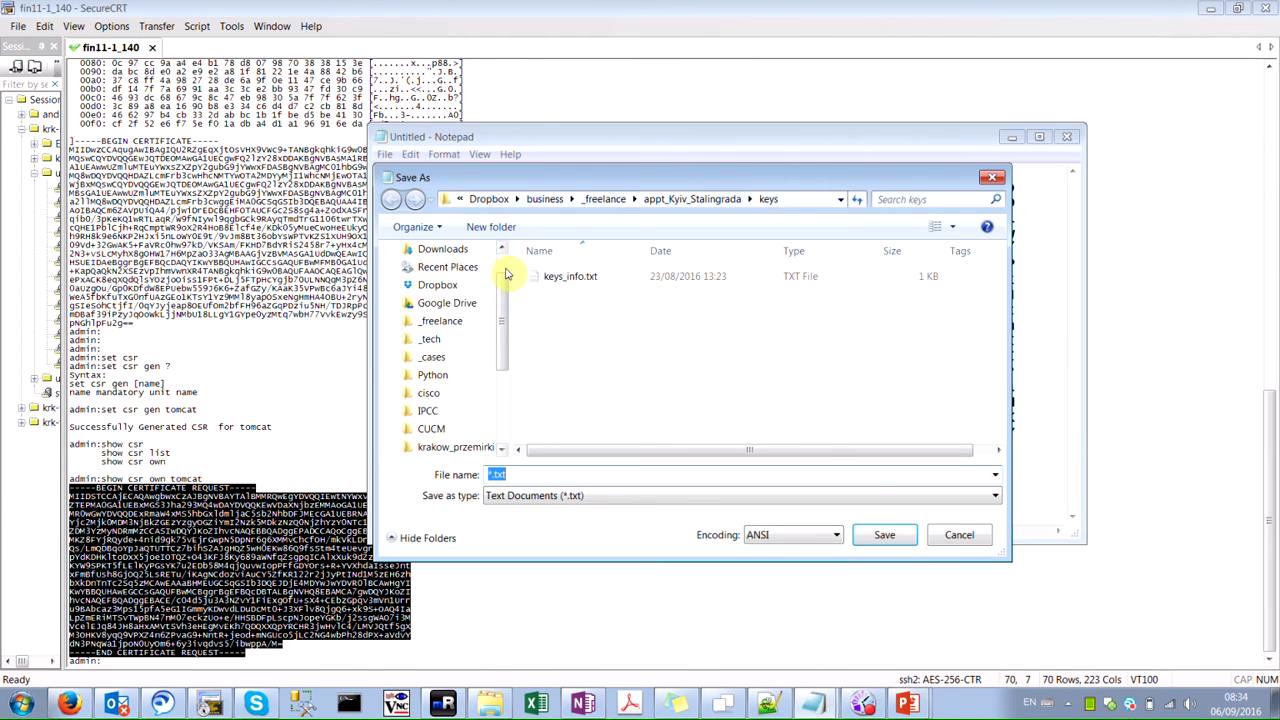
Save the certificate request in the Downloads folder as the text document finesse_csr.txt
{"action": "left_click", "coordinate": [443, 291]}
{"action": "left_click", "coordinate": [628, 476]}
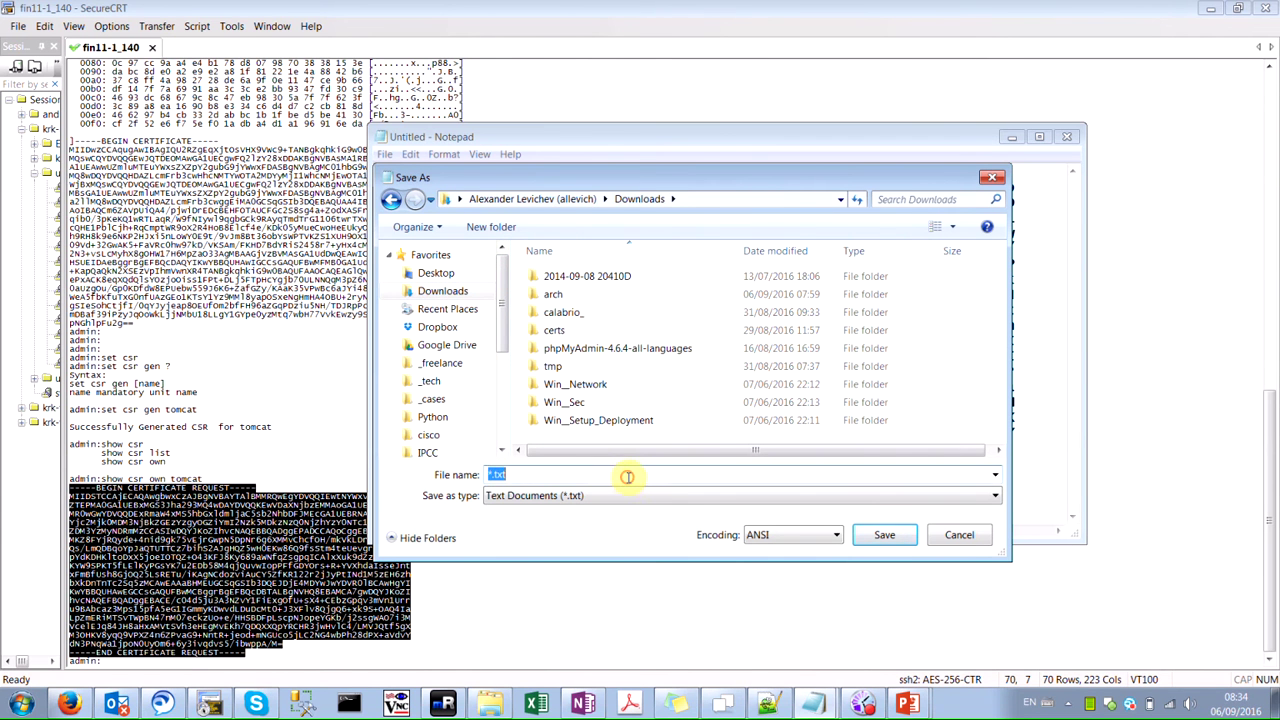
{"action": "left_click", "coordinate": [636, 496]}
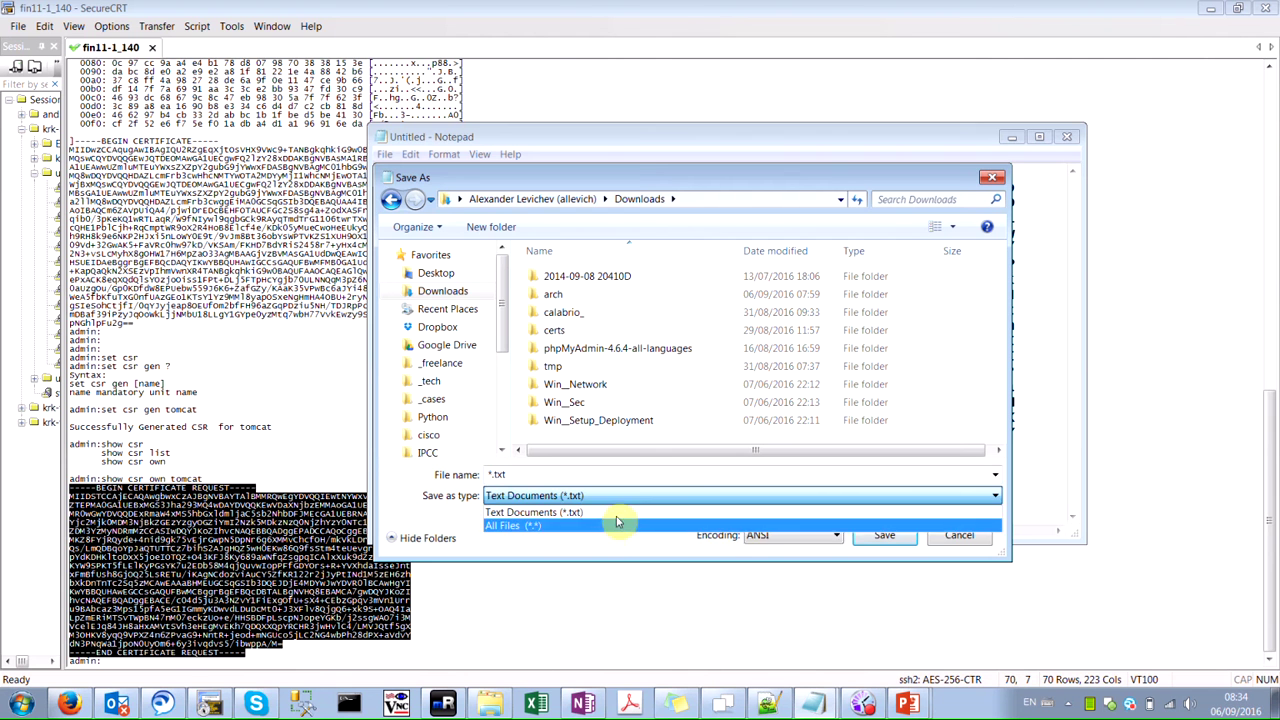
{"action": "left_click", "coordinate": [619, 511]}
{"action": "left_click", "coordinate": [536, 476]}
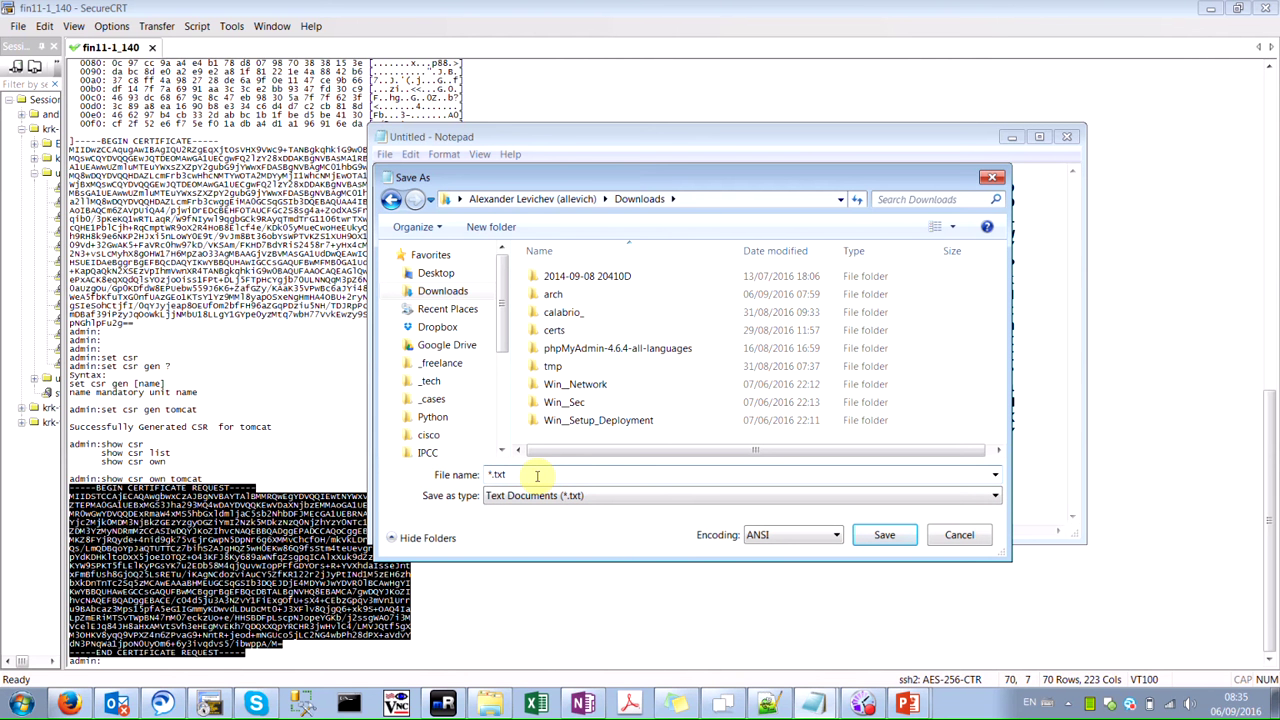
{"action": "type", "text": "csr"}
{"action": "key", "text": "Home"}
{"action": "type", "text": "finesse_"}
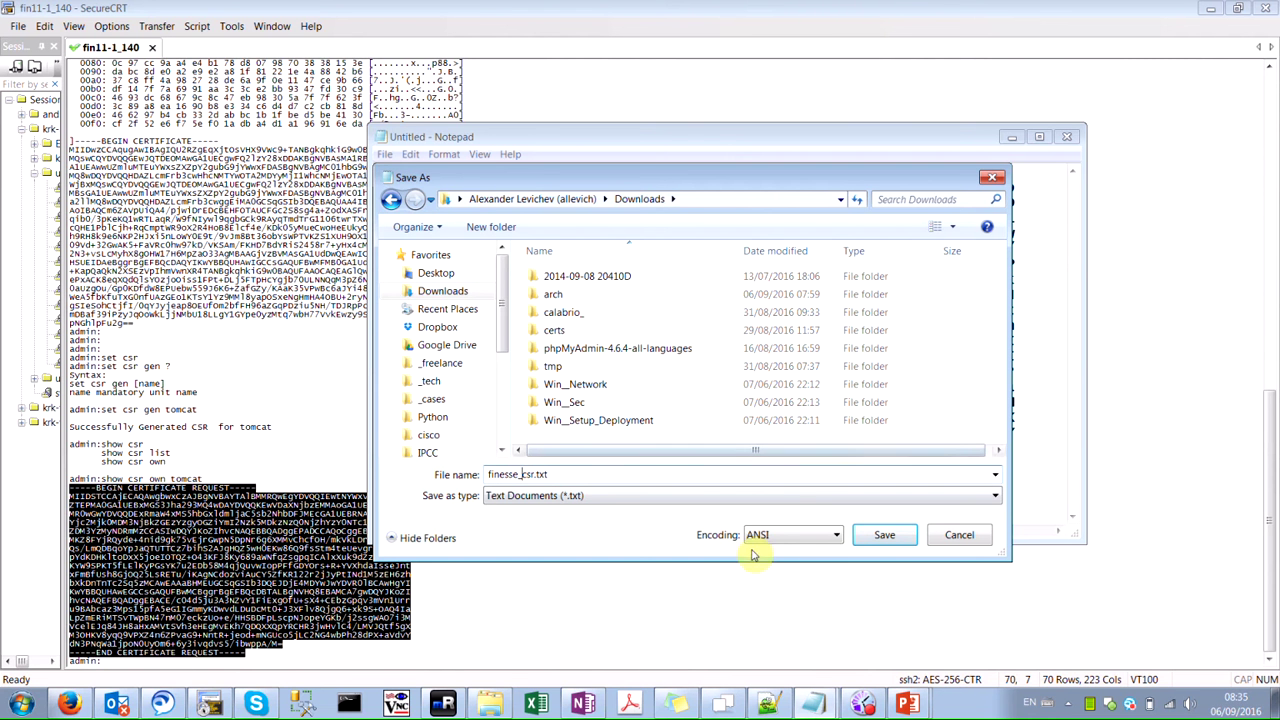
{"action": "left_click", "coordinate": [877, 537]}
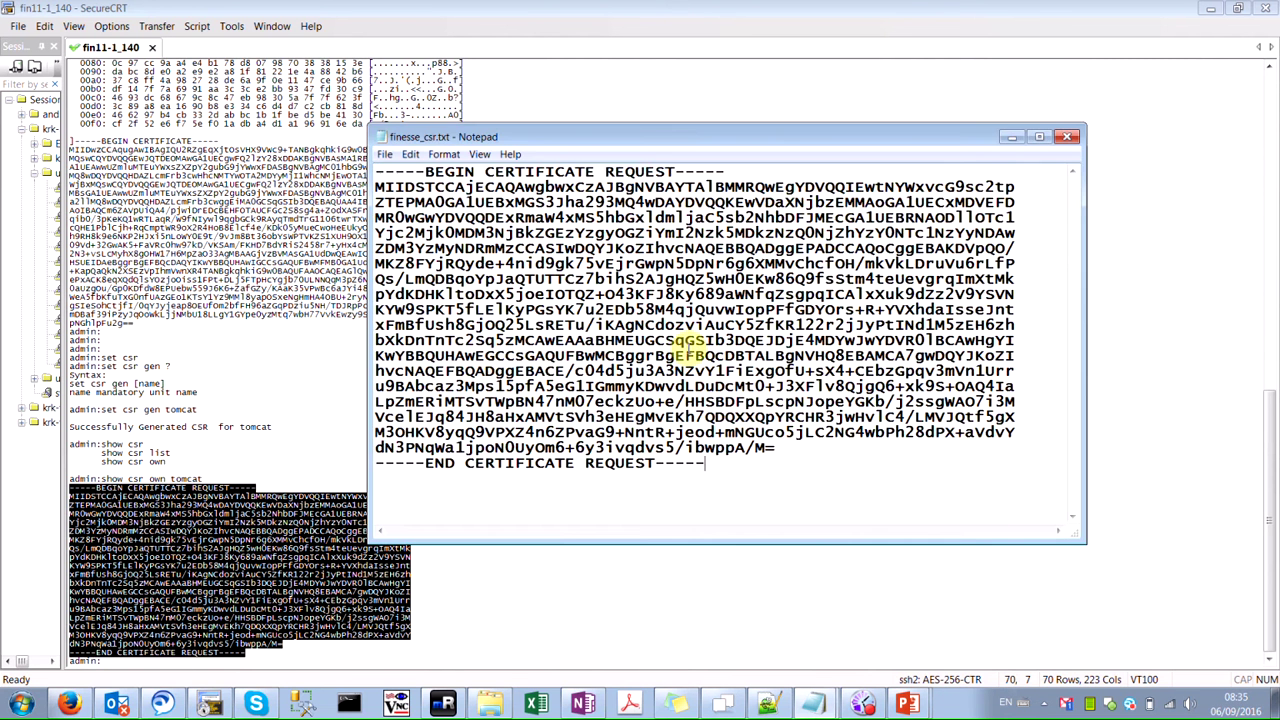
Copy the entire certificate request text and open an advanced certificate request on the Active Directory Certificate Services site in Firefox
{"action": "key", "text": "ctrl+a"}
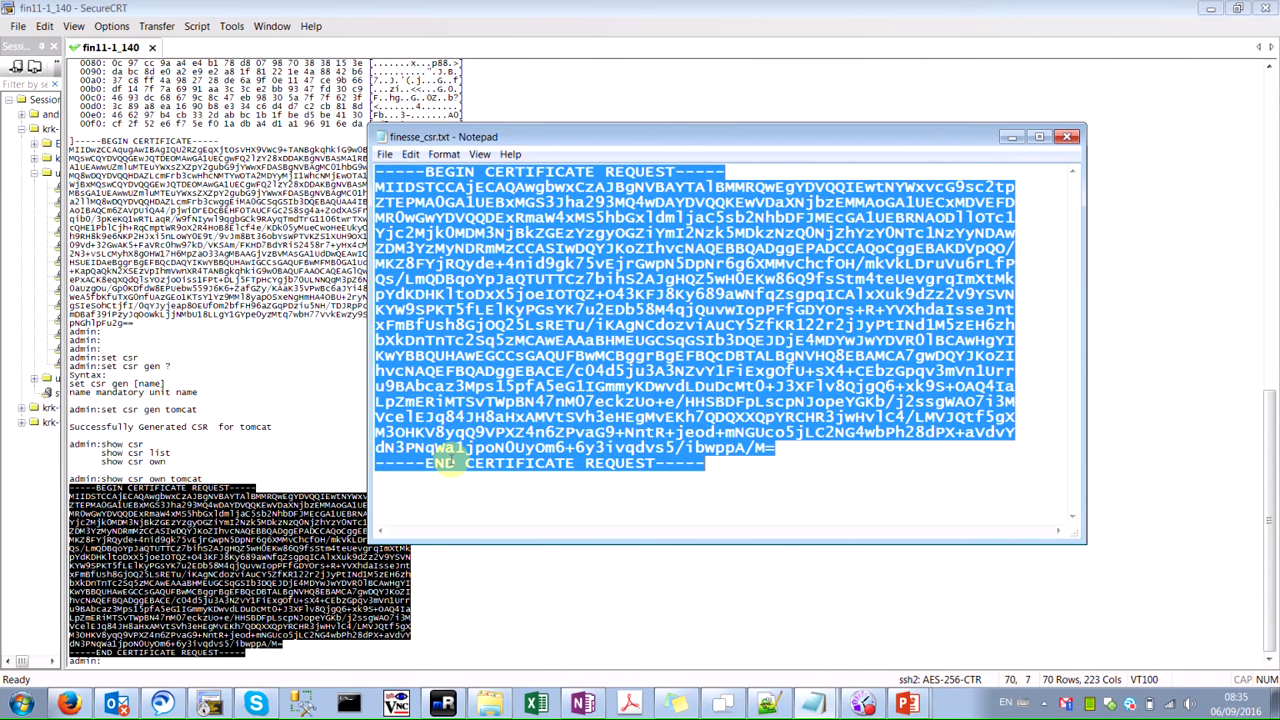
{"action": "left_click", "coordinate": [68, 703]}
{"action": "key", "text": "ctrl+shift+Tab"}
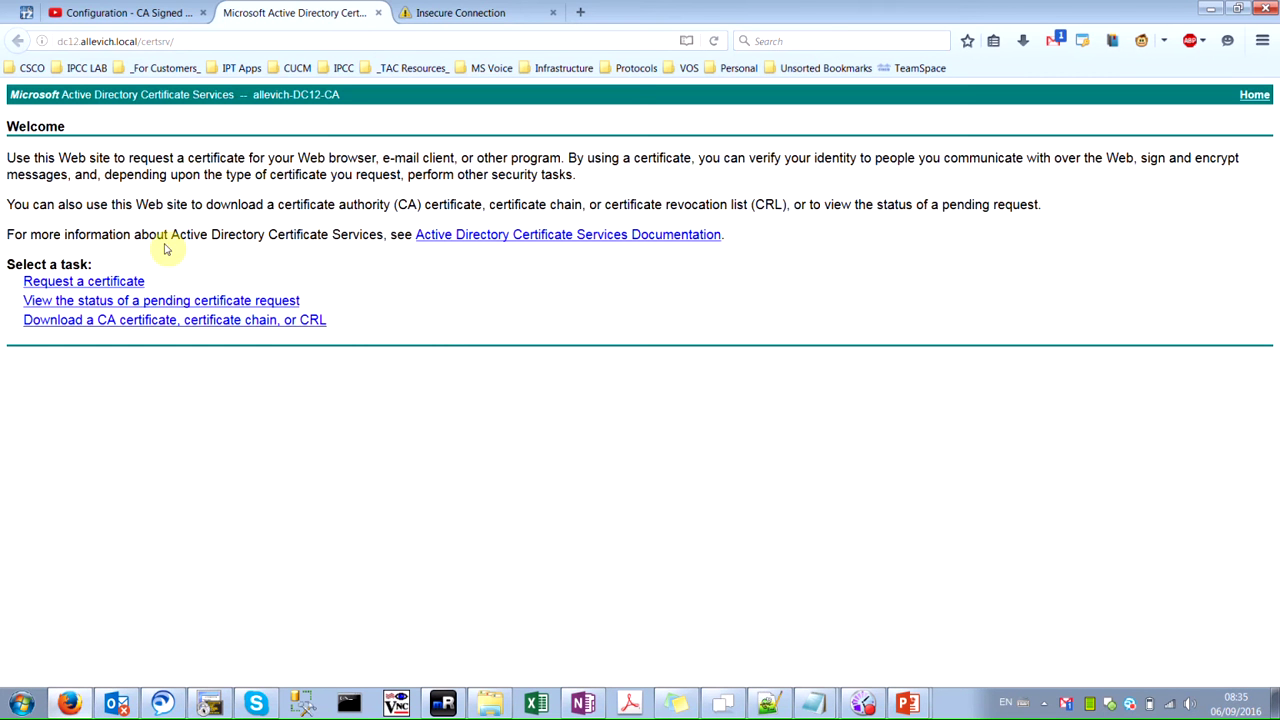
{"action": "left_click", "coordinate": [118, 281]}
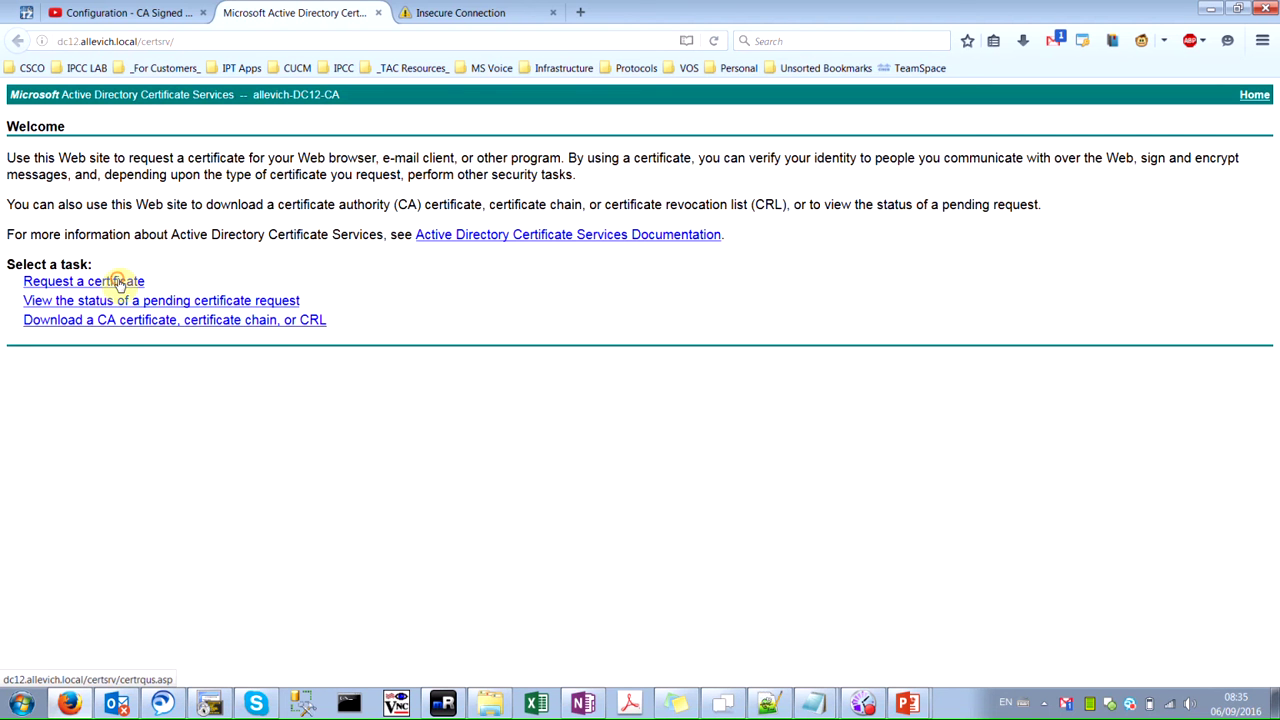
{"action": "left_click", "coordinate": [172, 209]}
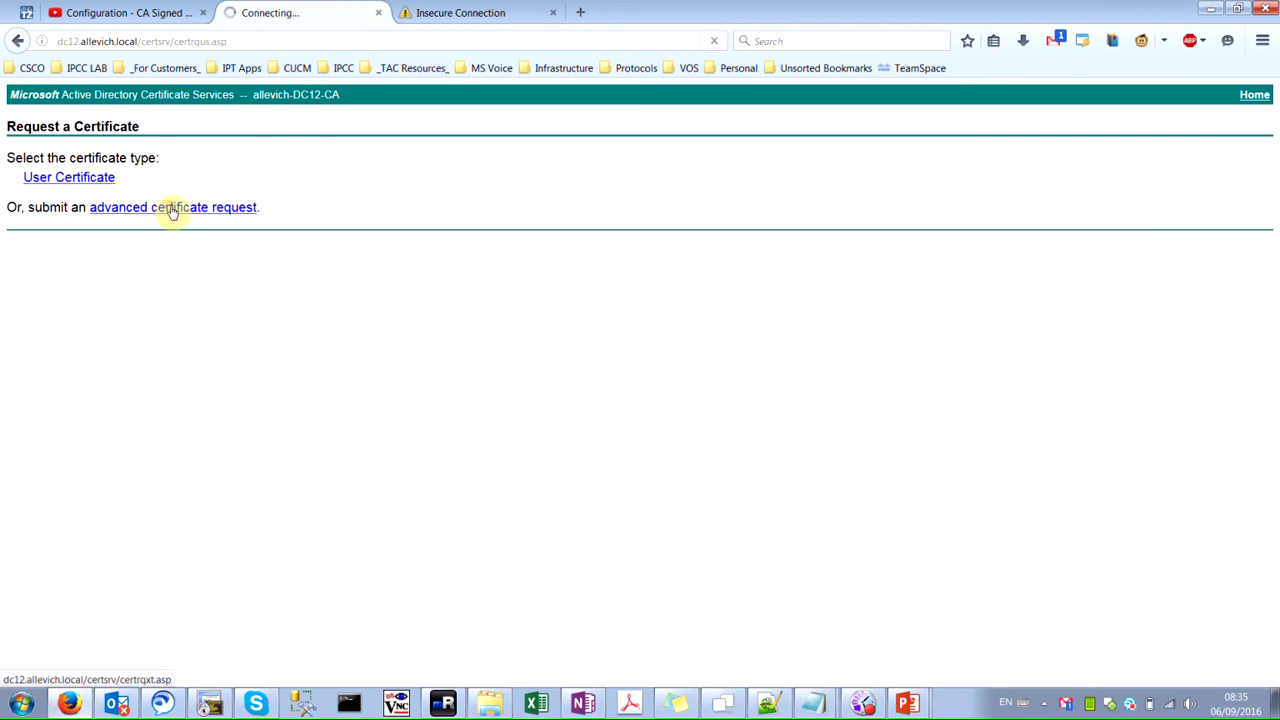
Paste the certificate request into the saved request form and submit it with the Web Server certificate template
{"action": "left_click", "coordinate": [171, 243]}
{"action": "key", "text": "ctrl+v"}
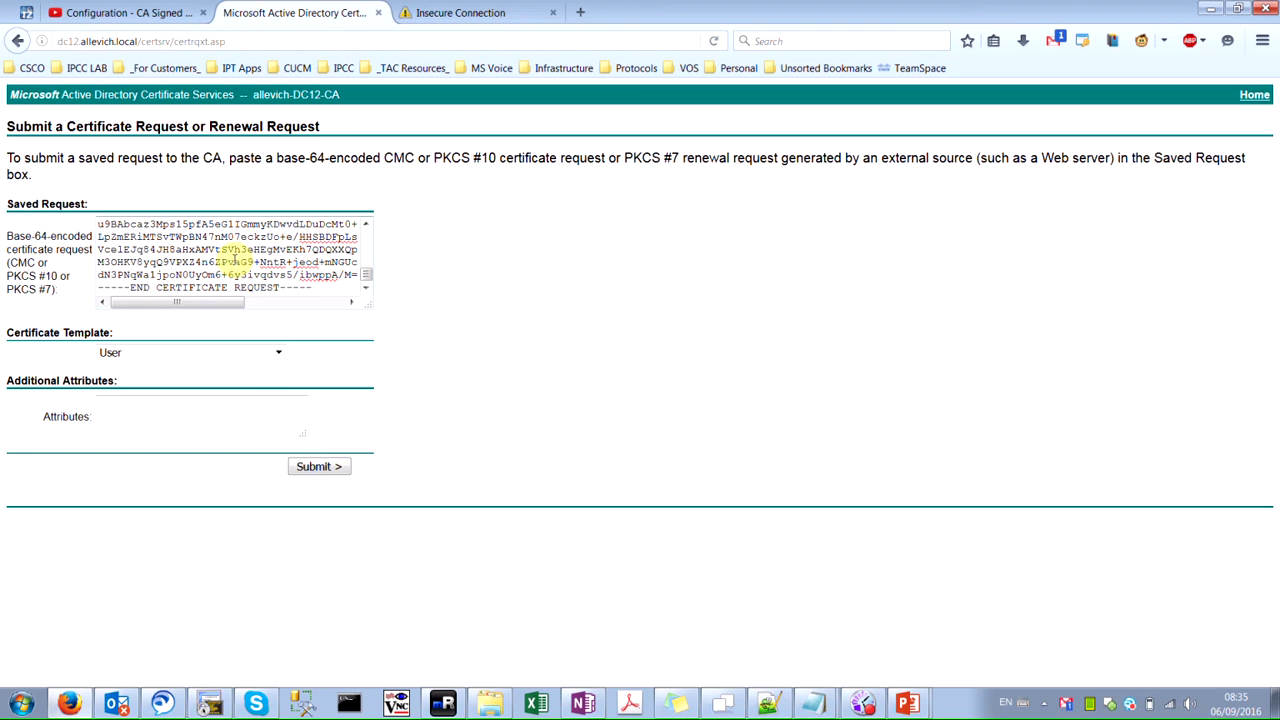
{"action": "left_click", "coordinate": [272, 353]}
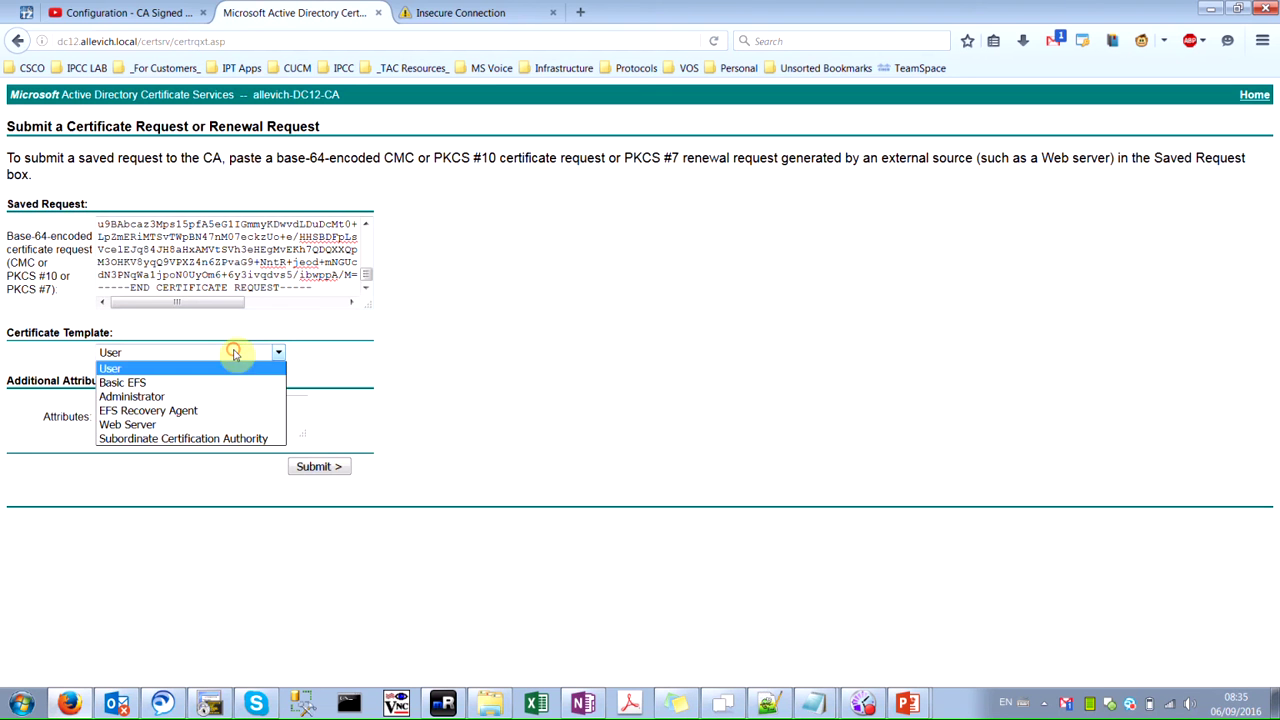
{"action": "left_click", "coordinate": [198, 424]}
{"action": "left_click", "coordinate": [314, 468]}
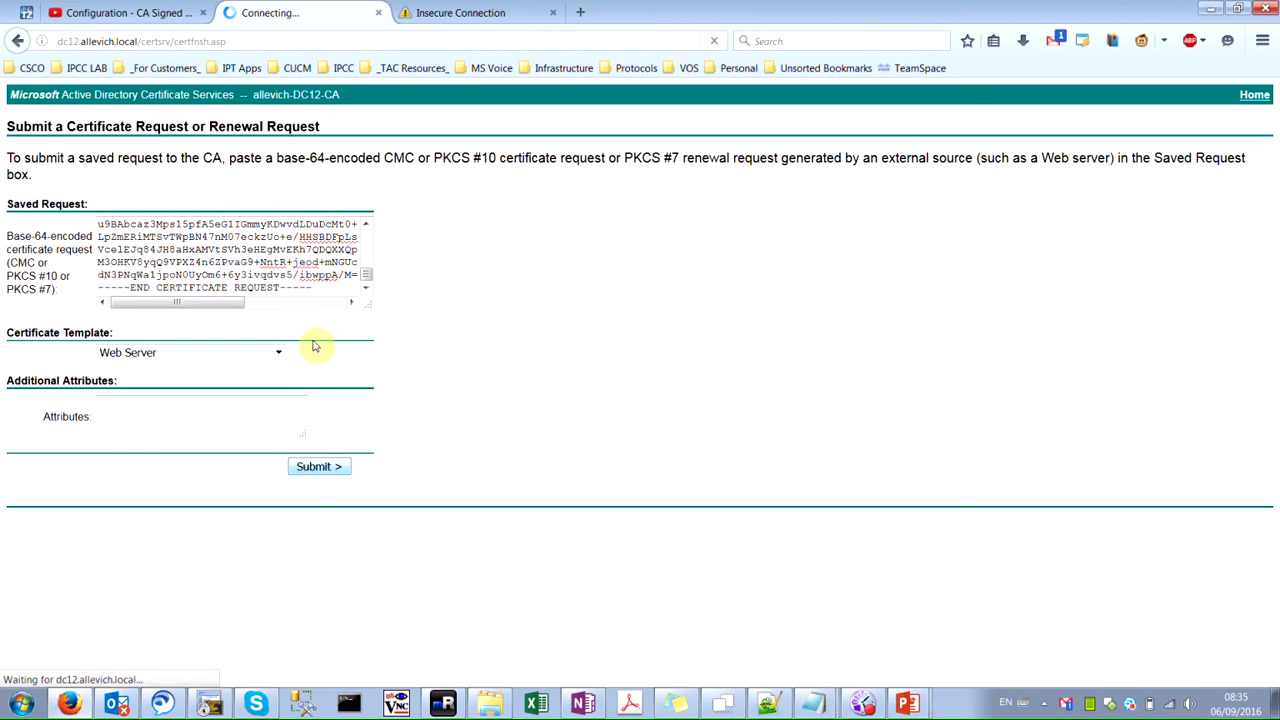
Download the issued certificate in Base 64 encoding and save the file
{"action": "left_click", "coordinate": [266, 190]}
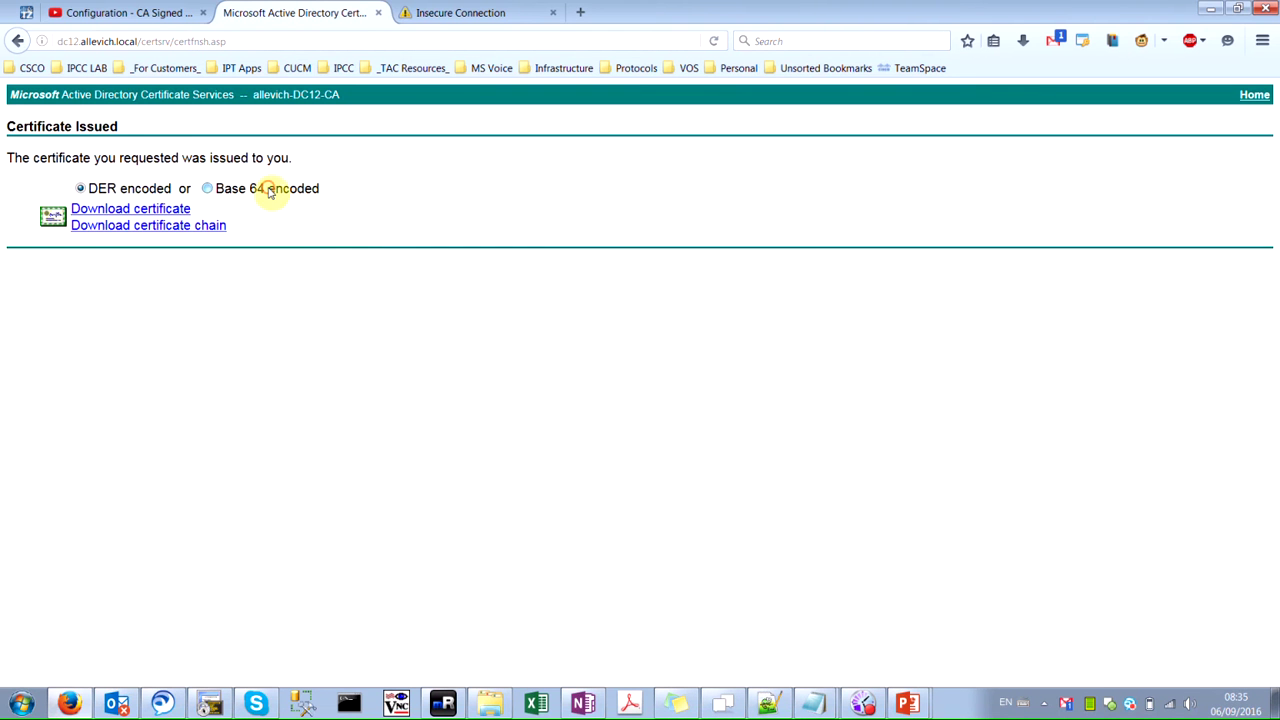
{"action": "left_click", "coordinate": [150, 211]}
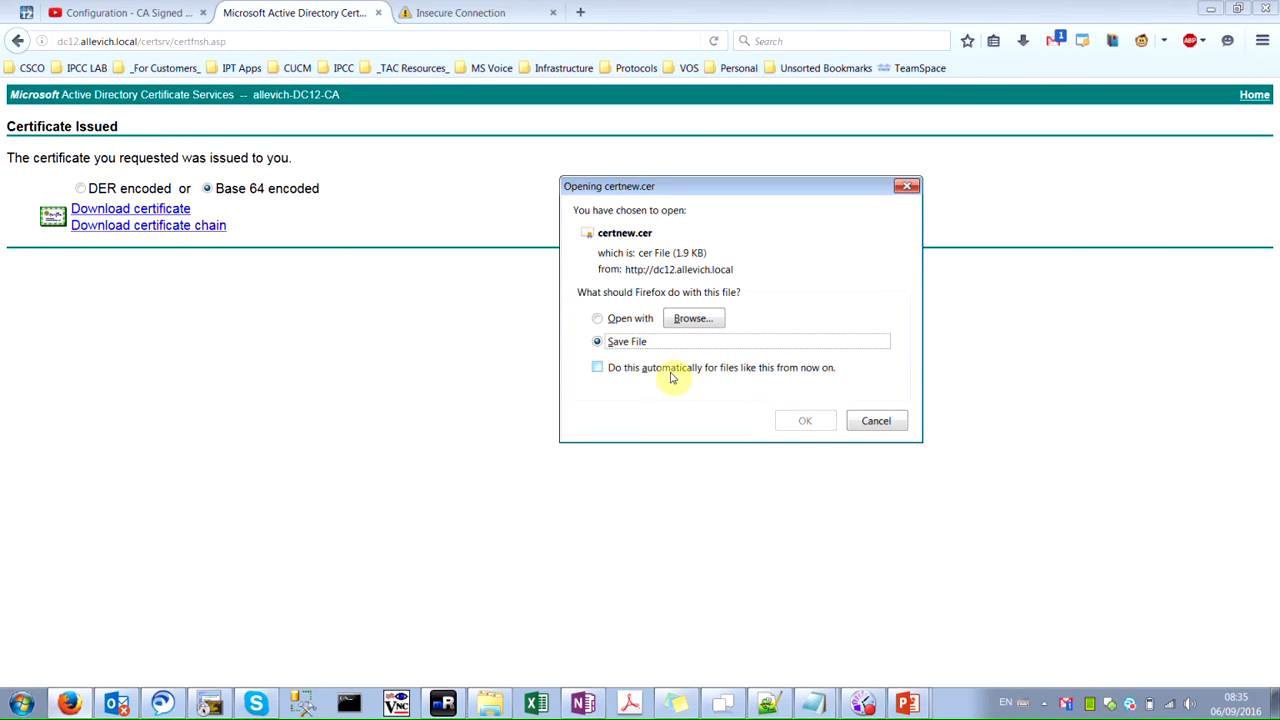
{"action": "left_click", "coordinate": [803, 424]}
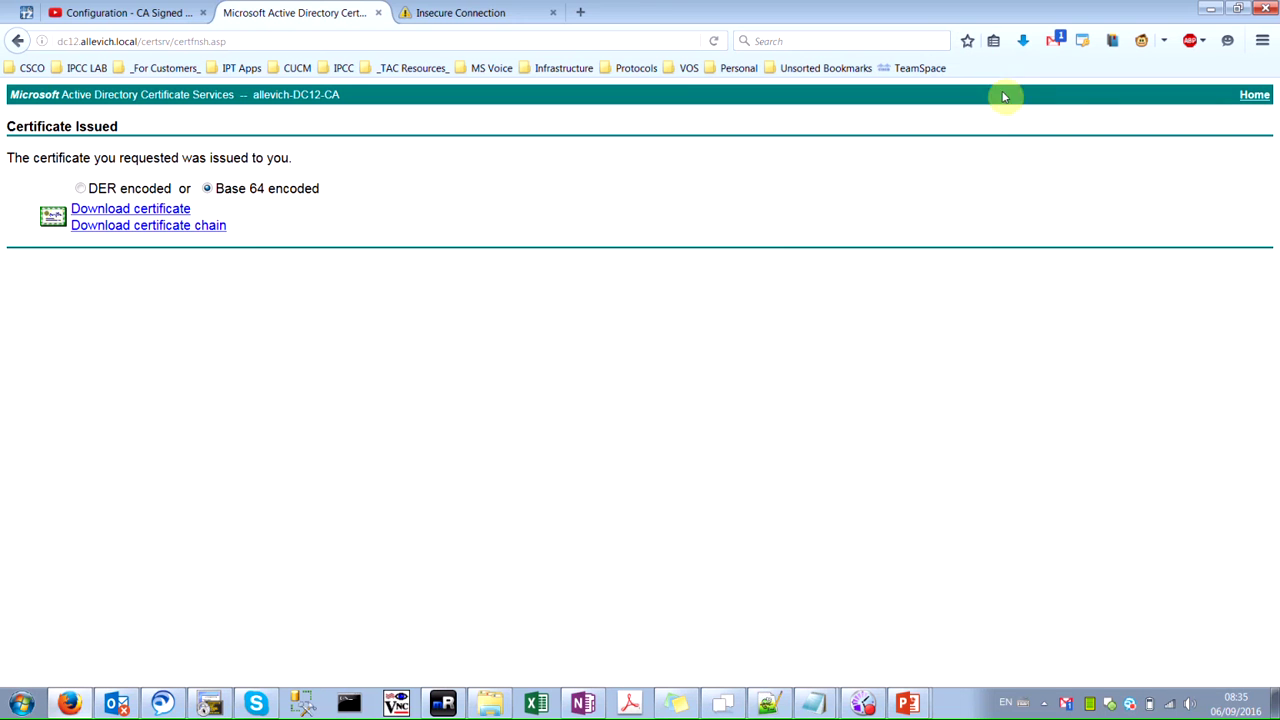
Rename the downloaded certnew.cer in the Downloads folder as finesse.cer and close the folder window
{"action": "left_click", "coordinate": [1022, 40]}
{"action": "left_click", "coordinate": [1020, 102]}
{"action": "key", "text": "F2"}
{"action": "type", "text": "fin"}
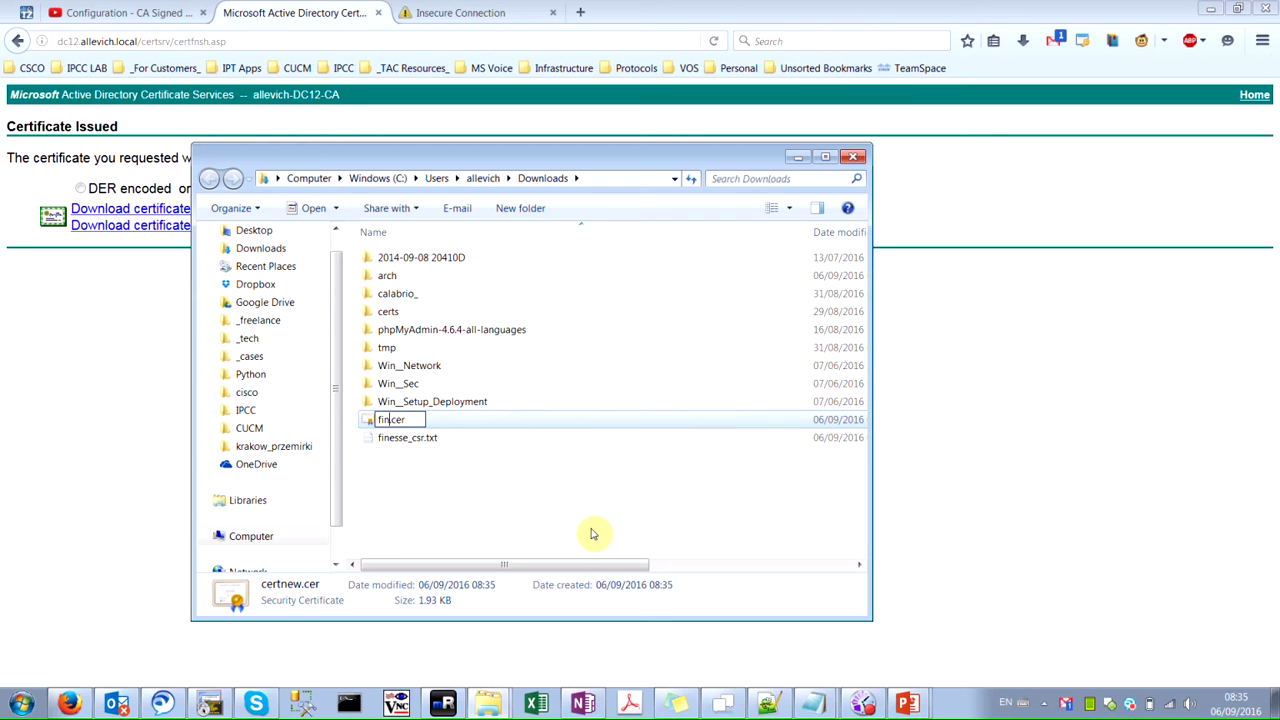
{"action": "type", "text": "esse"}
{"action": "key", "text": "Return"}
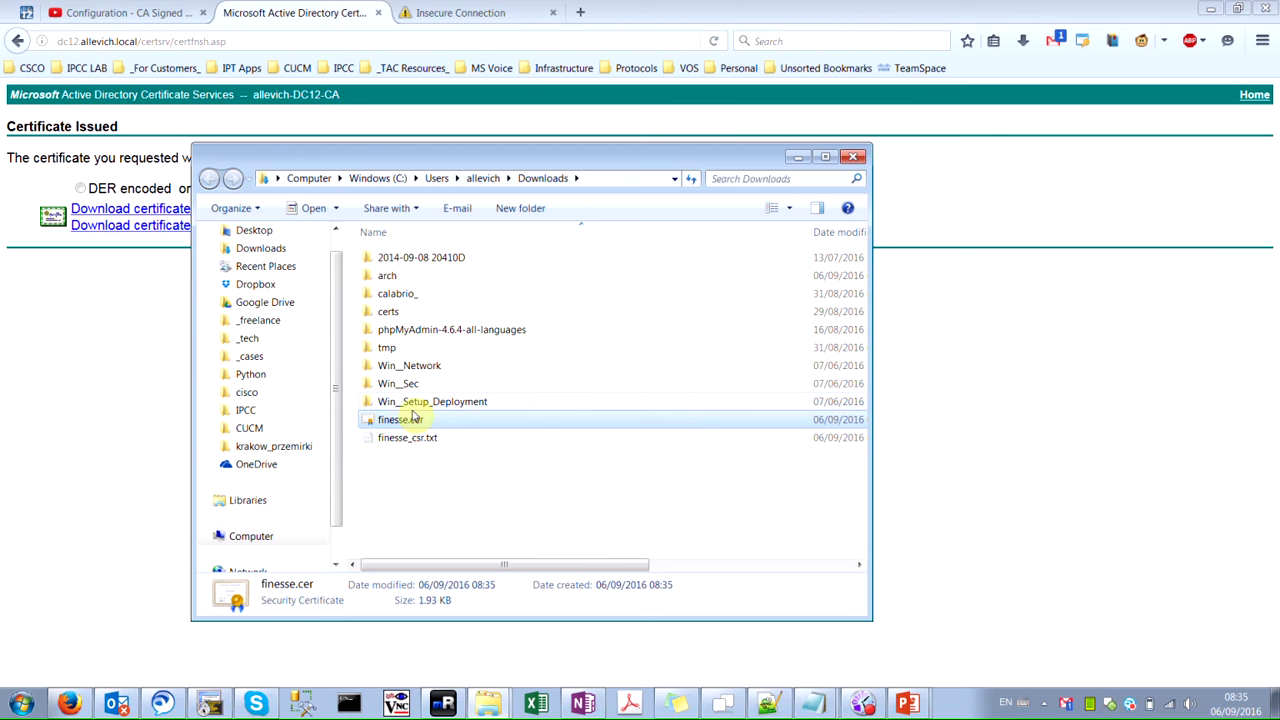
{"action": "key", "text": "alt+F4"}
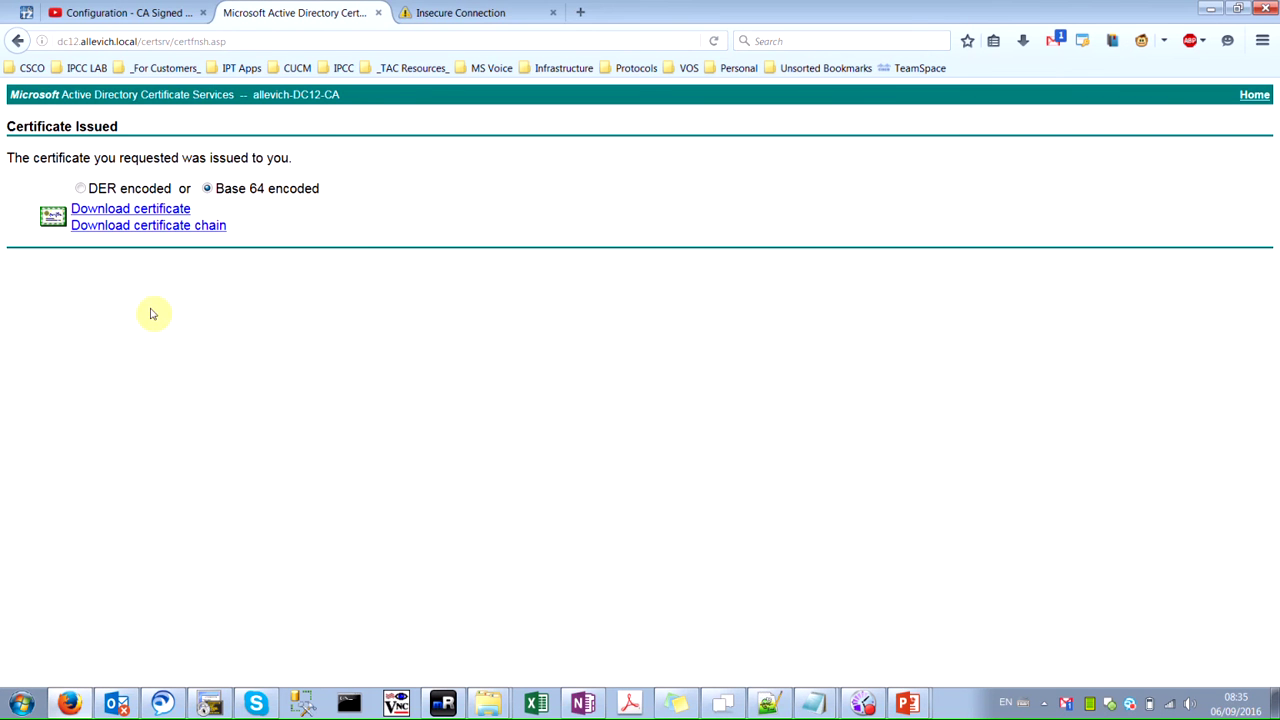
Return to the certificate services welcome page by removing /certfnsh.asp from the page address
{"action": "left_click", "coordinate": [223, 41]}
{"action": "left_click", "coordinate": [254, 40]}
{"action": "key", "text": "shift+Left"}
{"action": "key", "text": "shift+Left"}
{"action": "key", "text": "shift+Left"}
{"action": "key", "text": "shift+Left"}
{"action": "key", "text": "shift+Left"}
{"action": "key", "text": "shift+Left"}
{"action": "key", "text": "shift+Left"}
{"action": "key", "text": "shift+Left"}
{"action": "key", "text": "shift+Left"}
{"action": "key", "text": "shift+Left"}
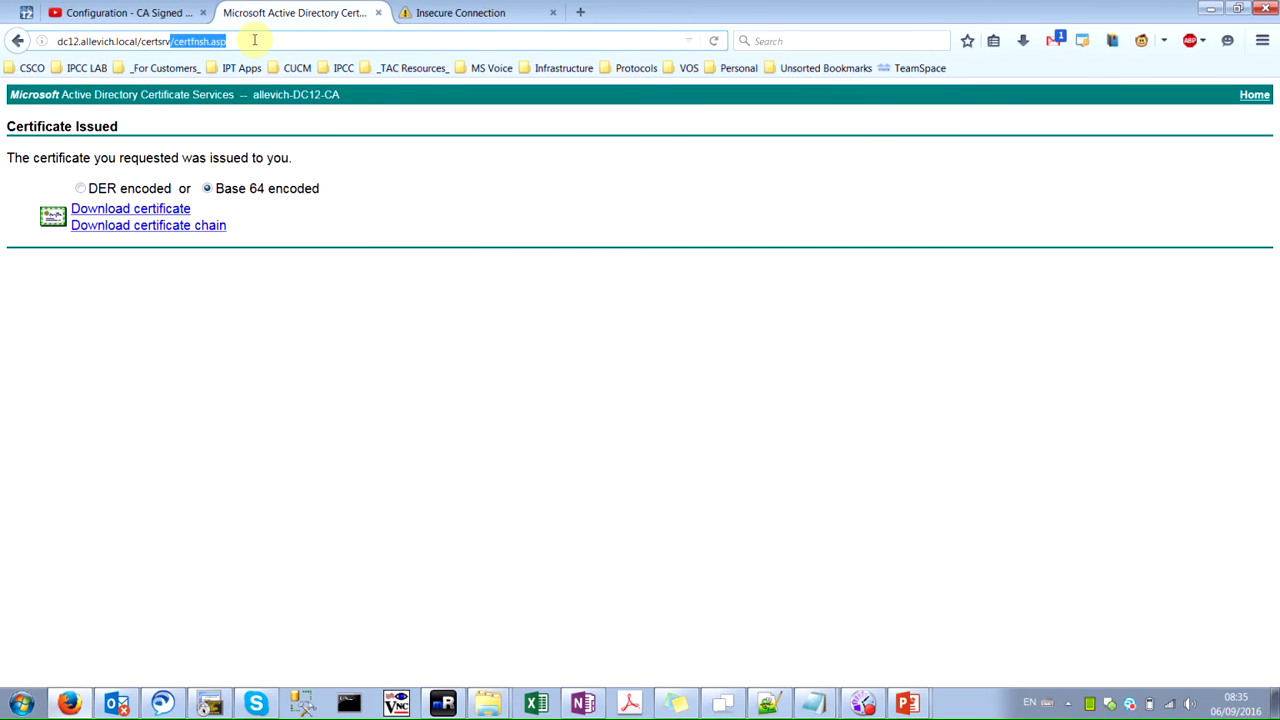
{"action": "key", "text": "BackSpace"}
{"action": "key", "text": "Return"}
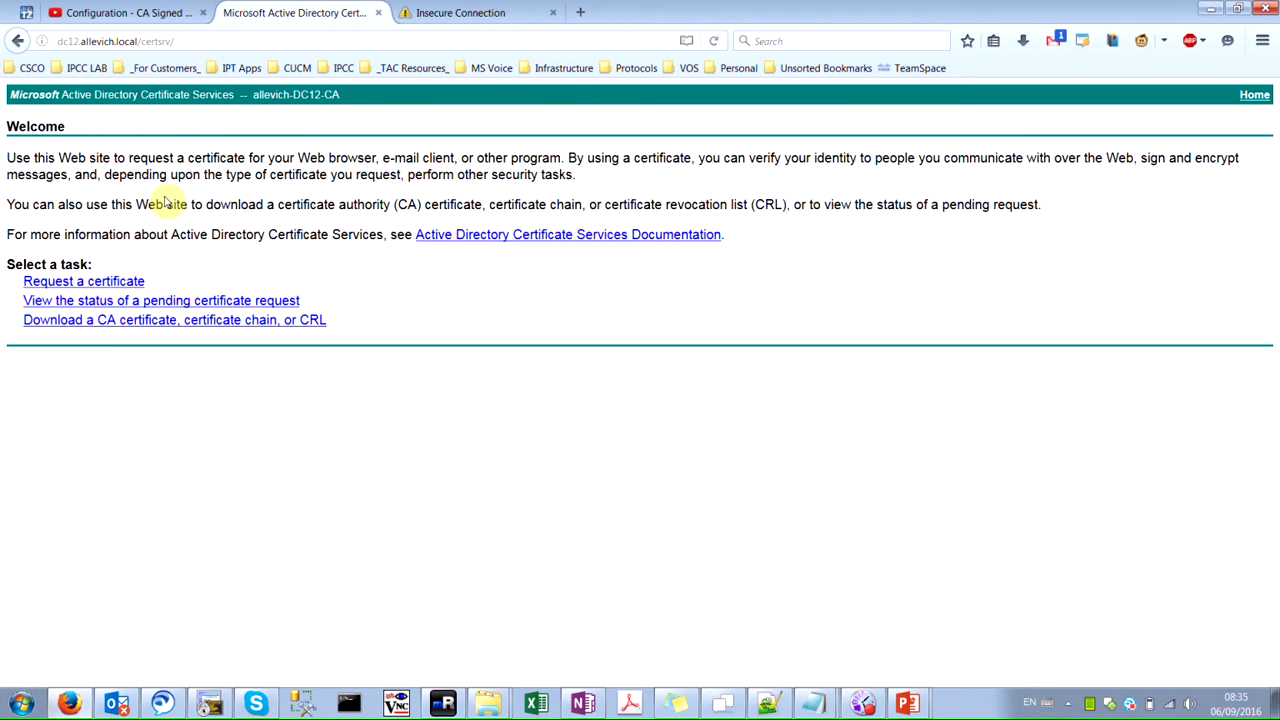
Download the current CA certificate in Base 64 encoding and rename the saved file as ca.cer
{"action": "left_click", "coordinate": [107, 322]}
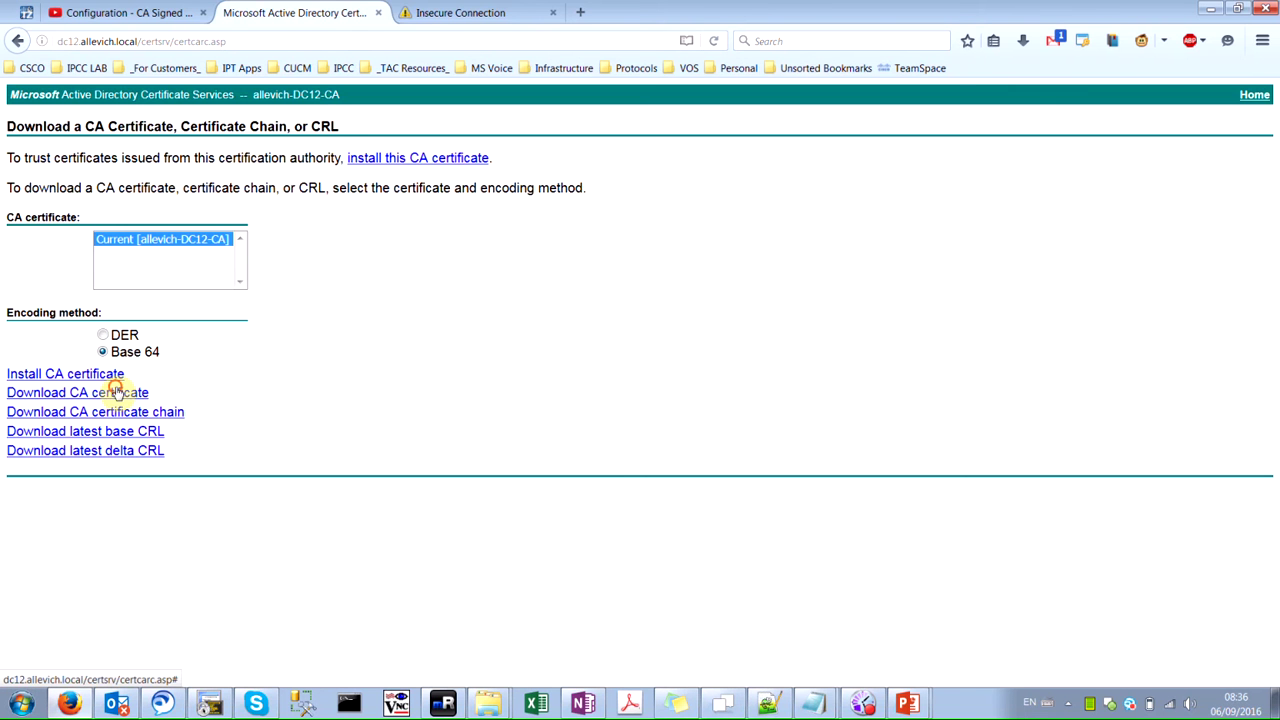
{"action": "left_click", "coordinate": [118, 393]}
{"action": "left_click", "coordinate": [811, 422]}
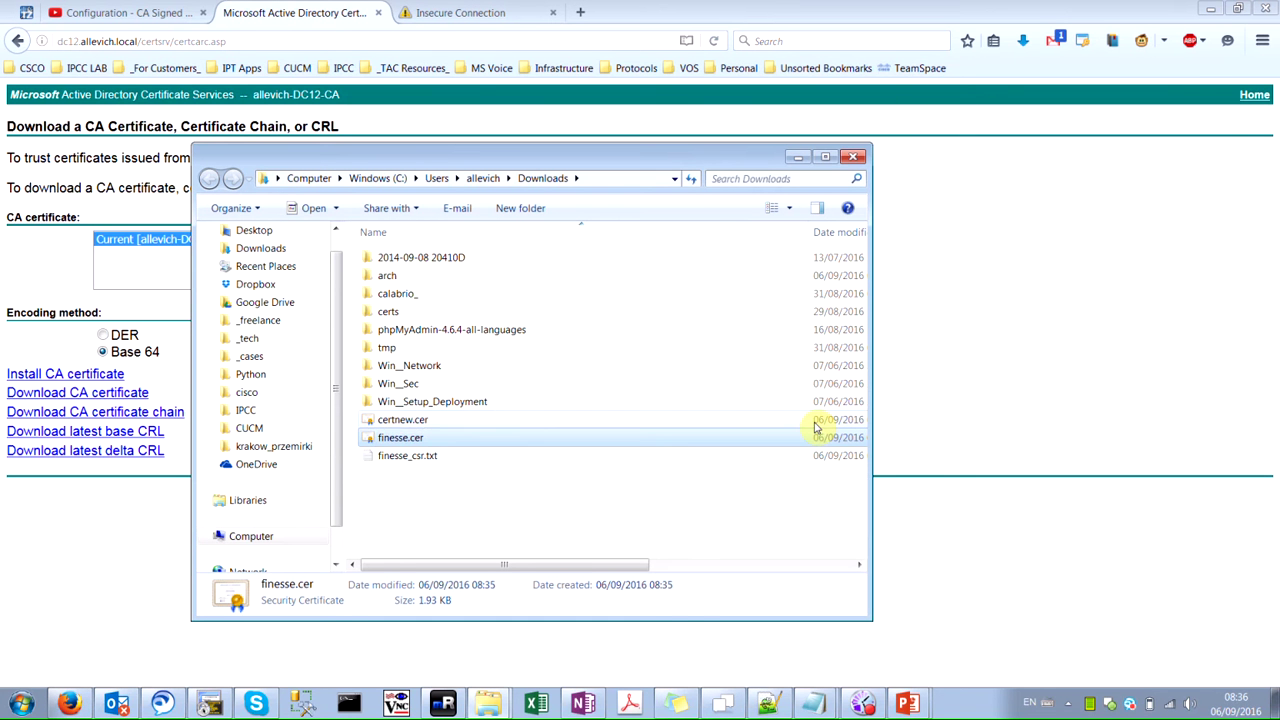
{"action": "key", "text": "F2"}
{"action": "type", "text": "ca"}
{"action": "key", "text": "Return"}
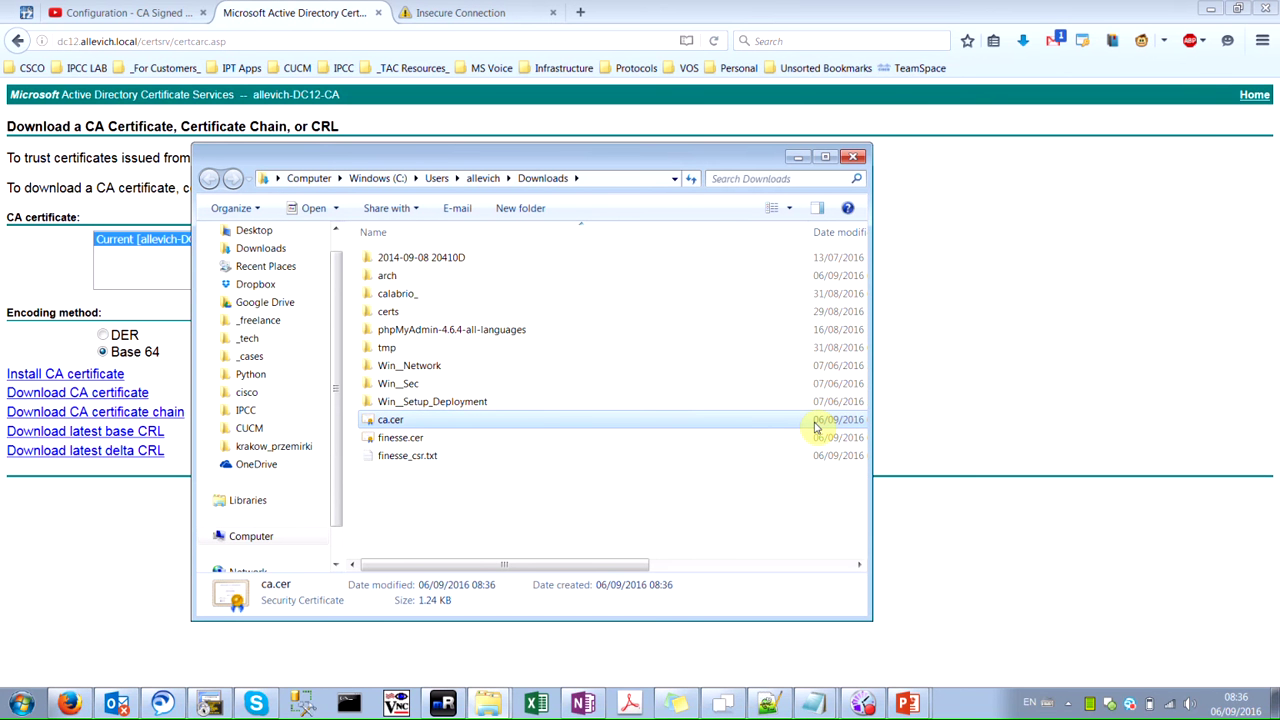
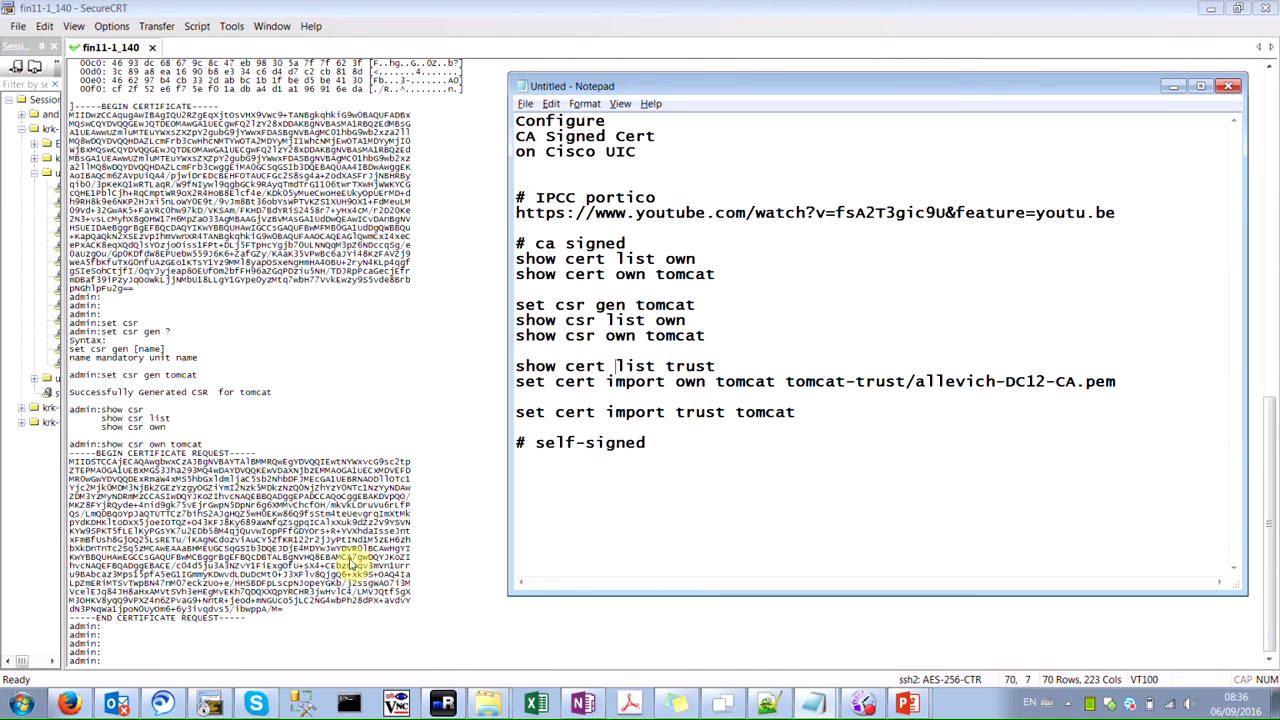
List the trusted certificates in the SecureCRT session with "show cert list trust"
{"action": "left_click", "coordinate": [350, 565]}
{"action": "key", "text": "Return"}
{"action": "key", "text": "Return"}
{"action": "type", "text": "show "}
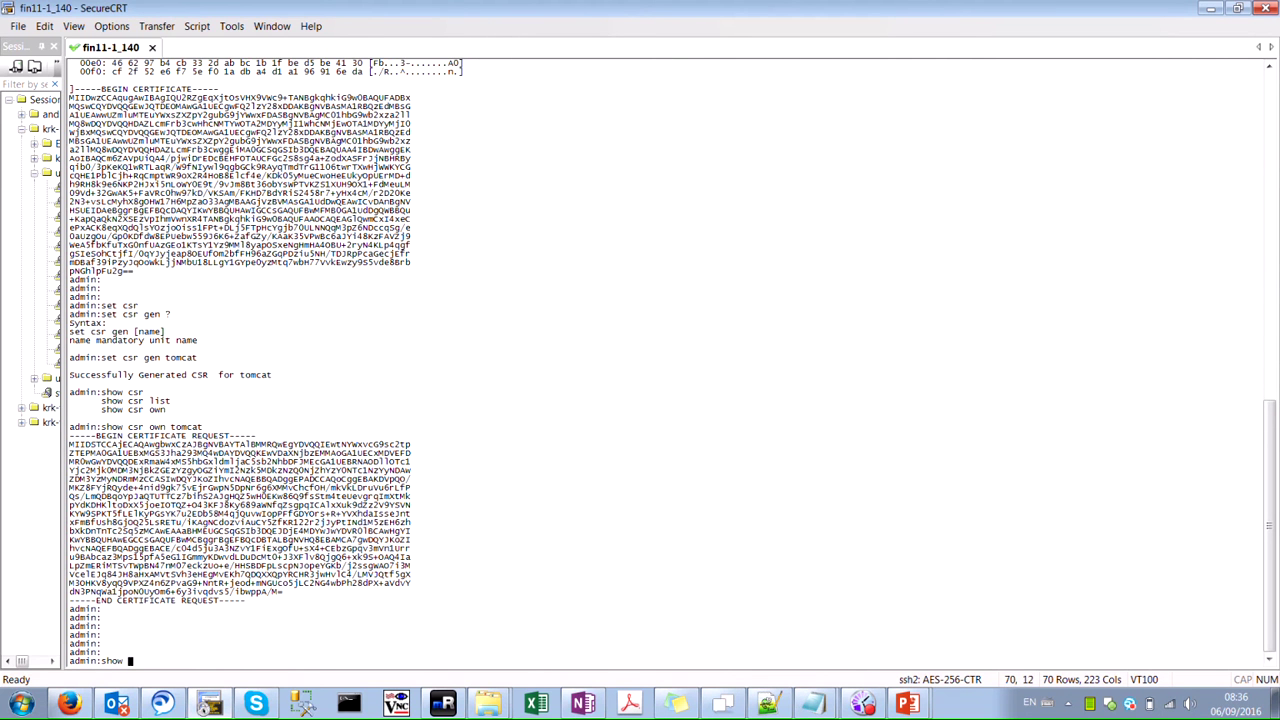
{"action": "type", "text": "ce"}
{"action": "key", "text": "Tab"}
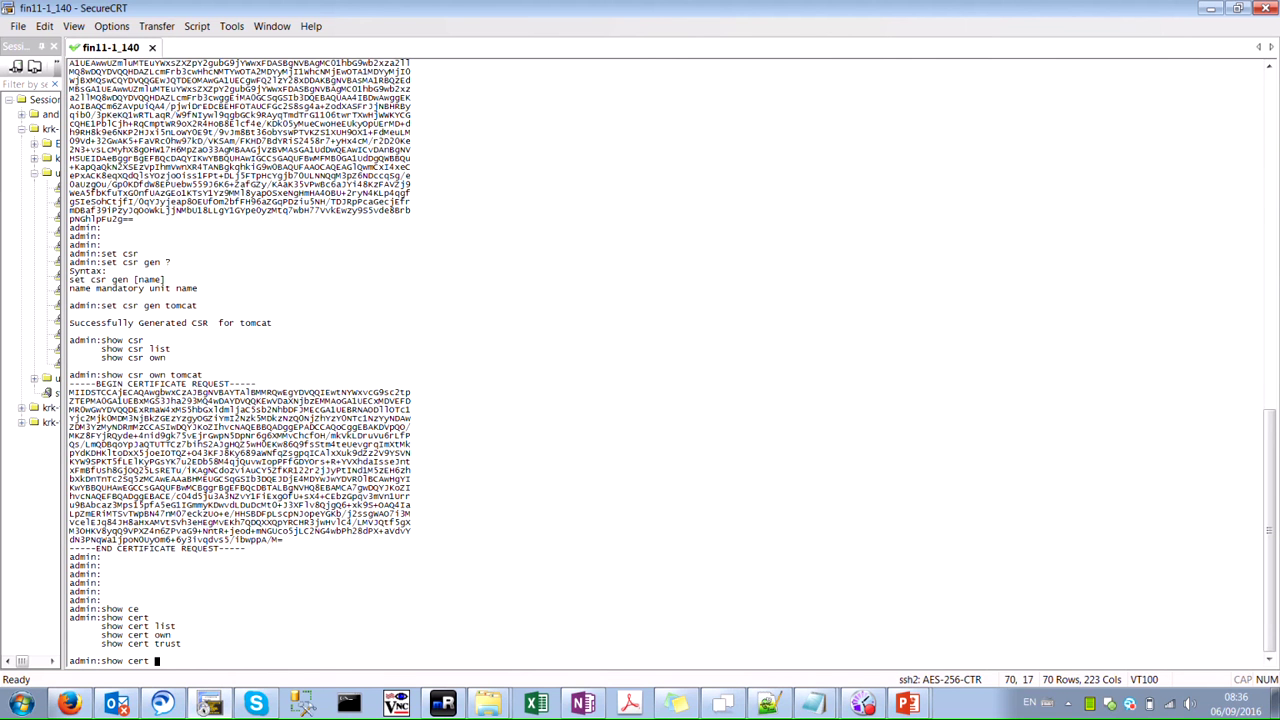
{"action": "type", "text": "tr"}
{"action": "key", "text": "Tab"}
{"action": "type", "text": "li"}
{"action": "type", "text": "trust"}
{"action": "key", "text": "Return"}
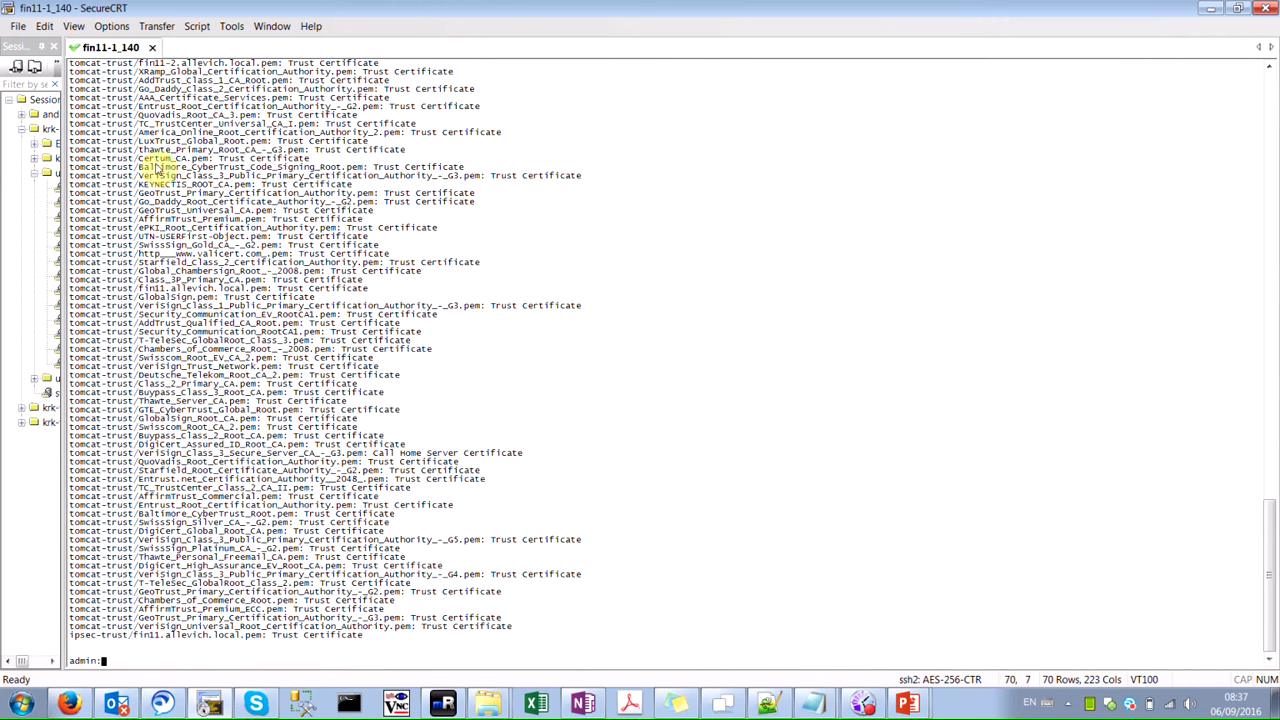
Examine the tomcat-trust entries for public authorities such as VeriSign and Thawte and for the uploaded DC12-CA certificate
{"action": "scroll", "coordinate": [200, 190], "scroll_direction": "up", "scroll_amount": 4}
{"action": "scroll", "coordinate": [180, 230], "scroll_direction": "up", "scroll_amount": 3}
{"action": "scroll", "coordinate": [228, 310], "scroll_direction": "up", "scroll_amount": 5}
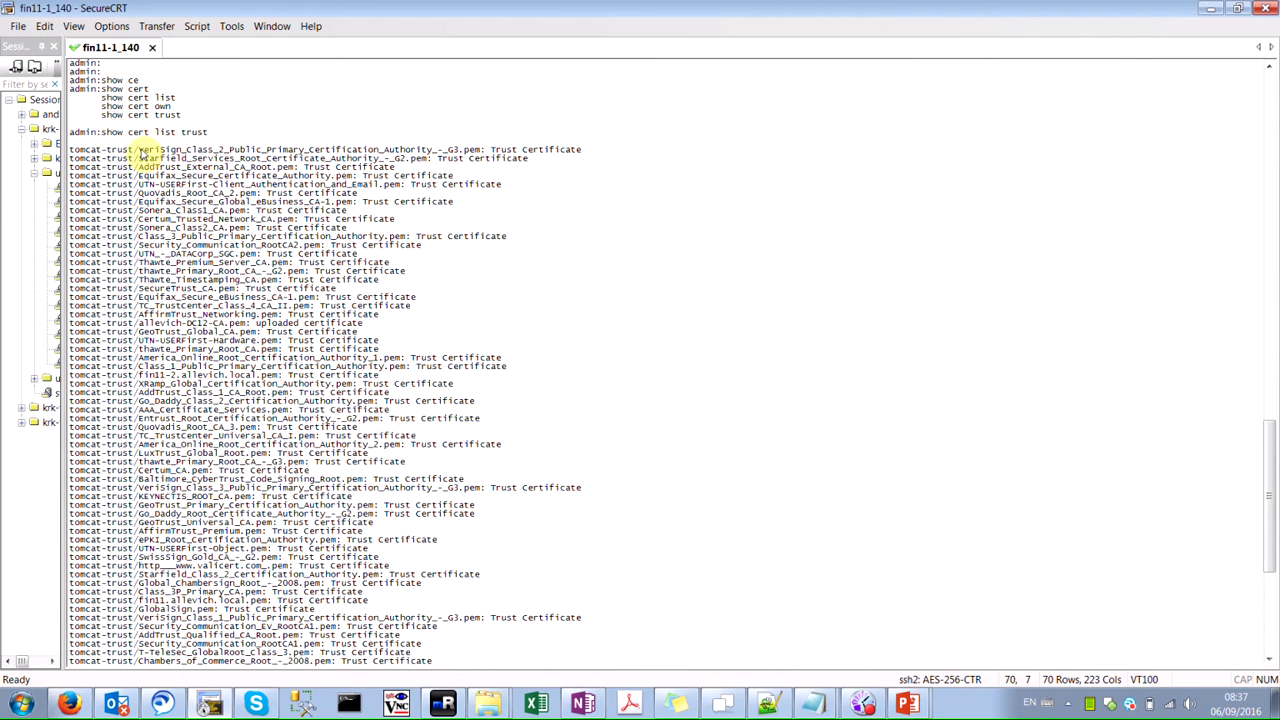
{"action": "left_click_drag", "start_coordinate": [139, 150], "coordinate": [226, 150]}
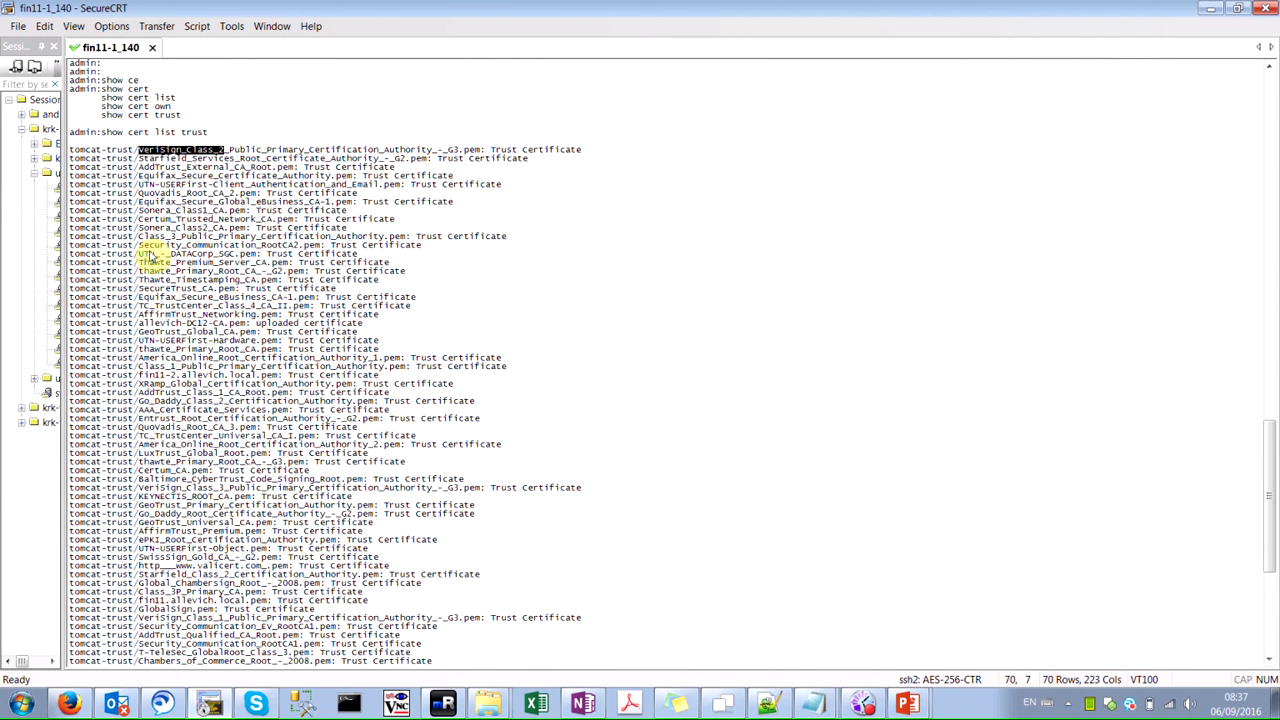
{"action": "left_click_drag", "start_coordinate": [139, 262], "coordinate": [171, 262]}
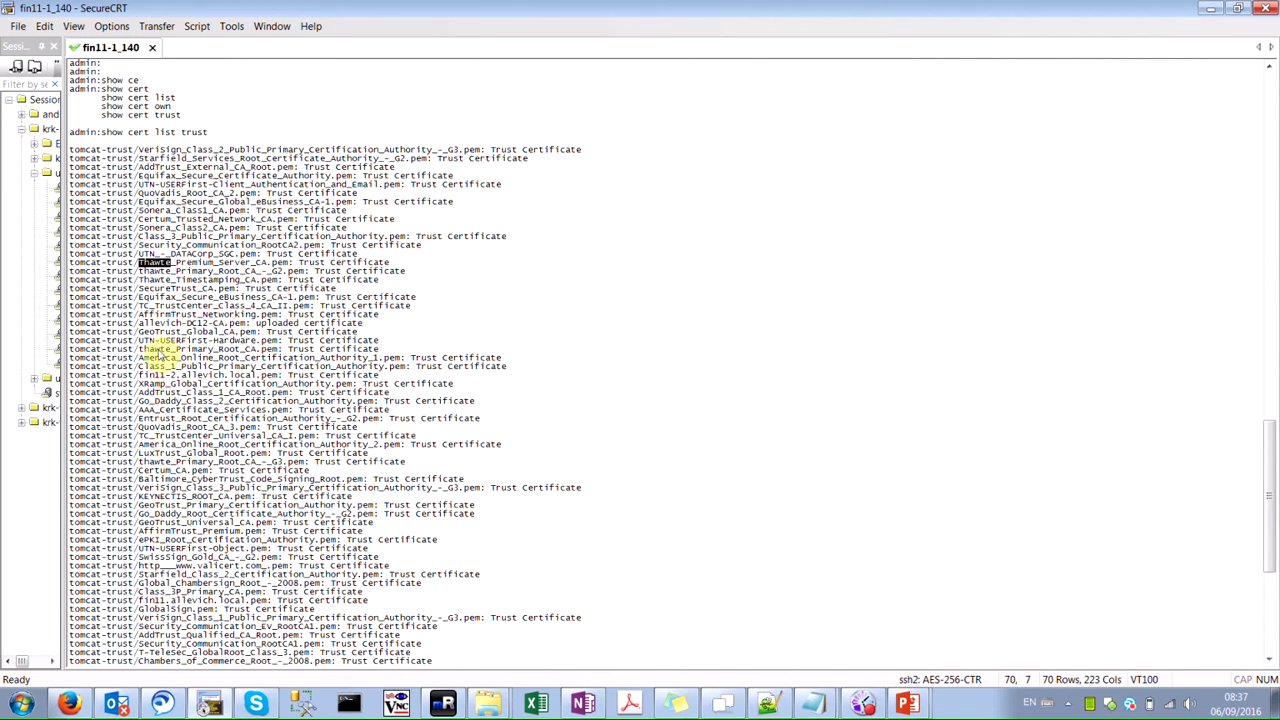
{"action": "double_click", "coordinate": [152, 324]}
{"action": "triple_click", "coordinate": [152, 324]}
{"action": "scroll", "coordinate": [560, 337], "scroll_direction": "down", "scroll_amount": 2}
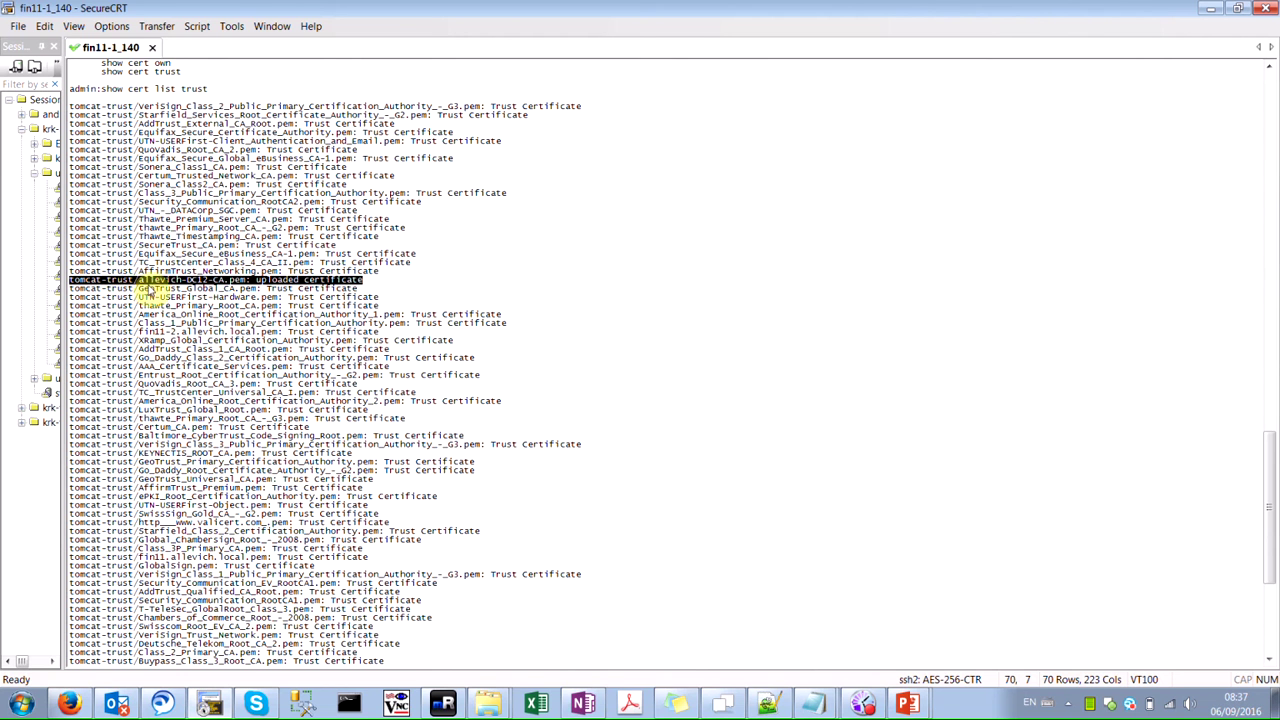
{"action": "left_click_drag", "start_coordinate": [140, 284], "coordinate": [248, 286]}
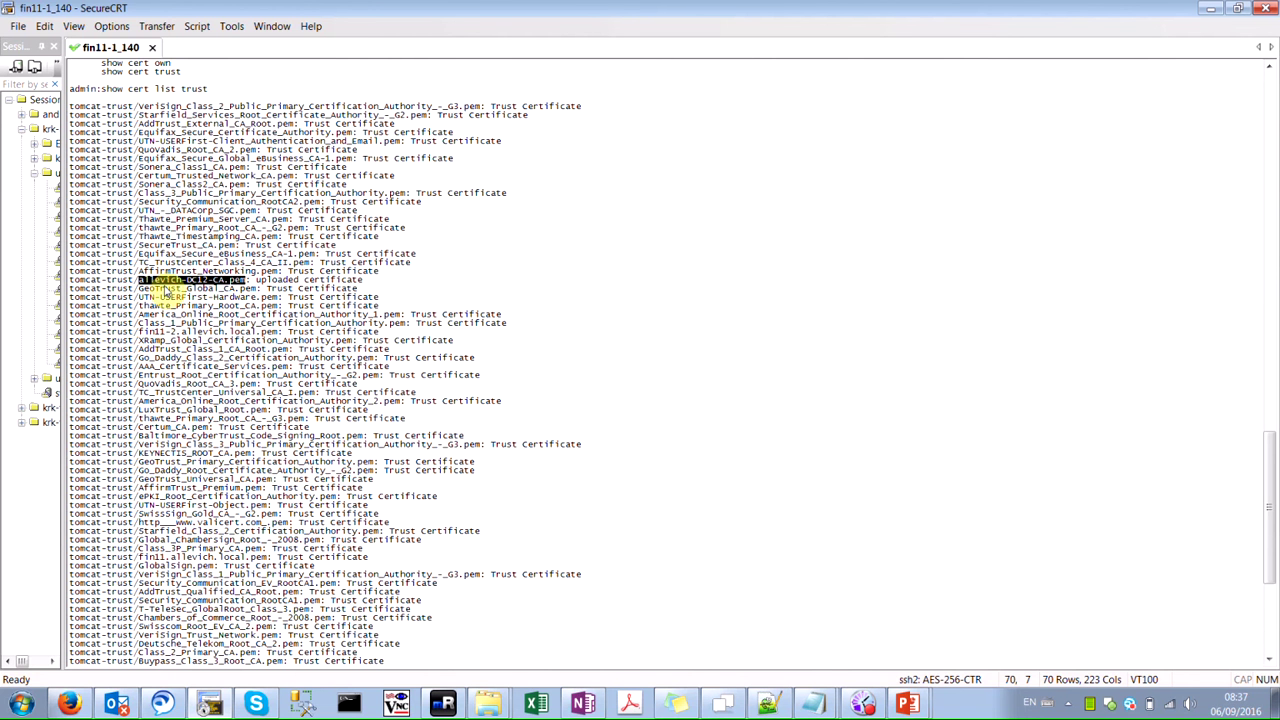
{"action": "scroll", "coordinate": [557, 317], "scroll_direction": "down", "scroll_amount": 10}
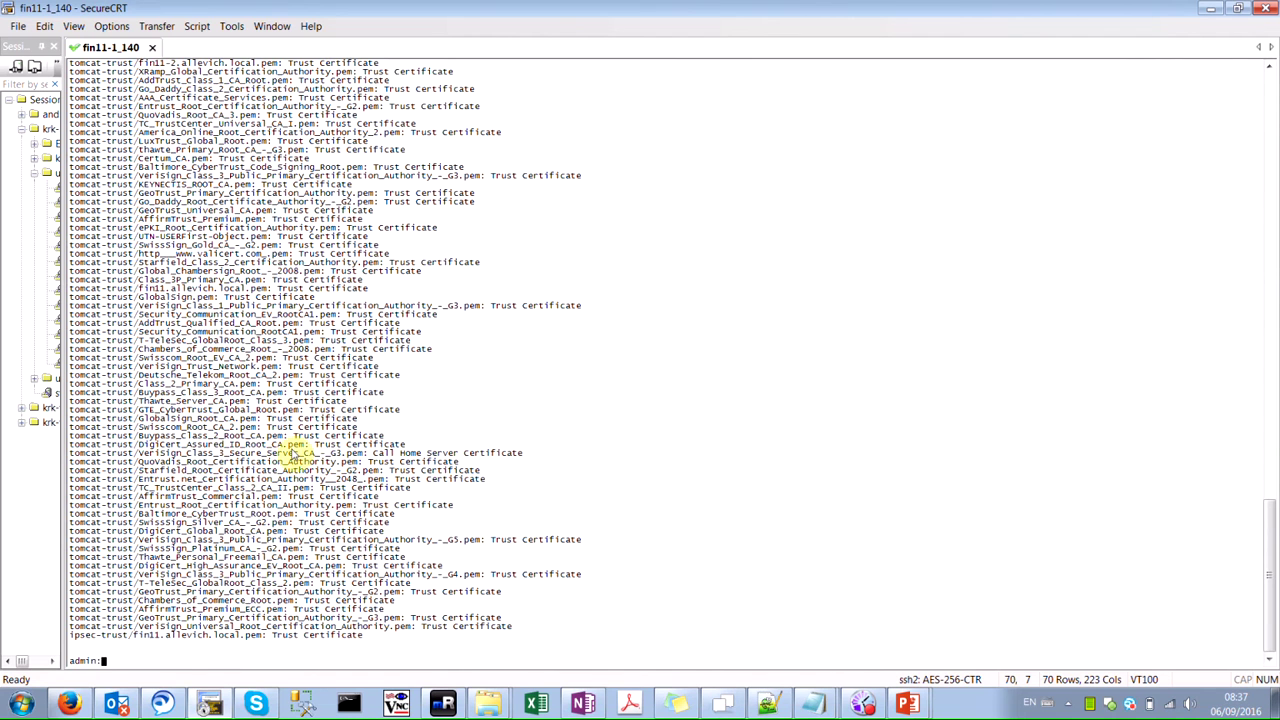
{"action": "scroll", "coordinate": [604, 400], "scroll_direction": "up", "scroll_amount": 10}
{"action": "scroll", "coordinate": [604, 400], "scroll_direction": "up", "scroll_amount": 4}
Move the line "set cert import trust tomcat" directly below "show cert list trust" in the Notepad notes
{"action": "key", "text": "Return"}
{"action": "key", "text": "Return"}
{"action": "key", "text": "alt+Tab"}
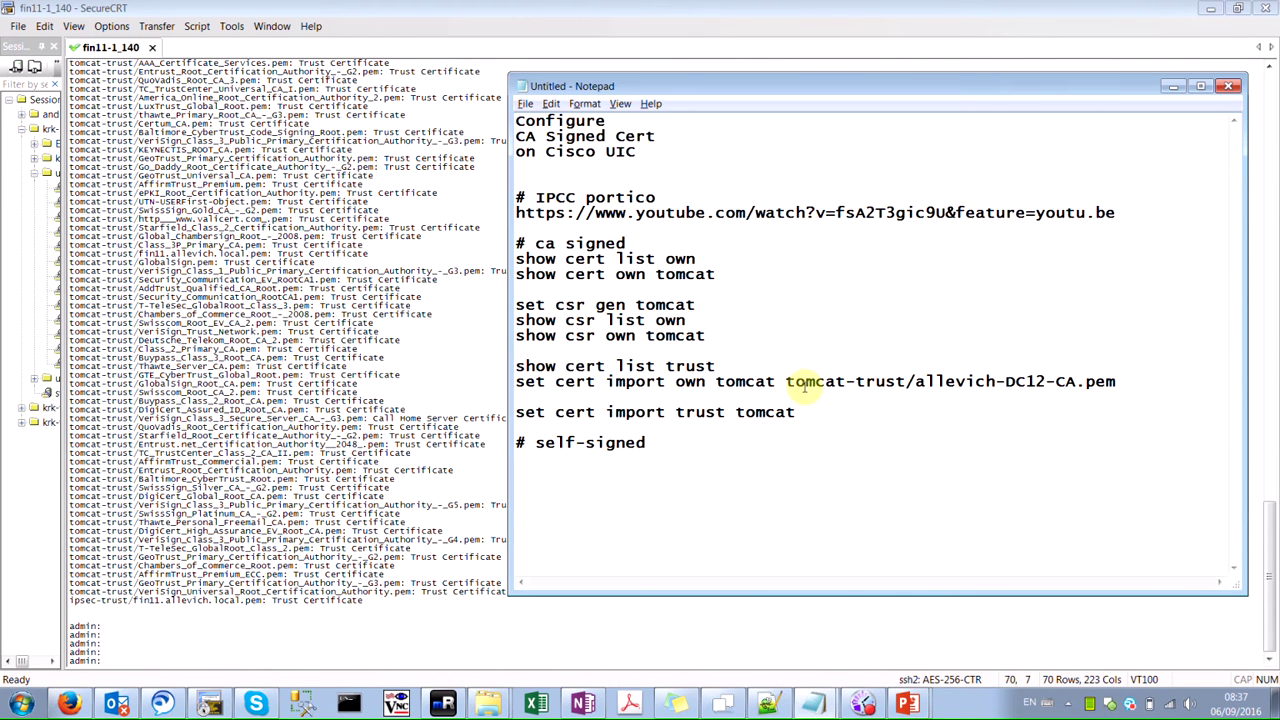
{"action": "left_click", "coordinate": [517, 383]}
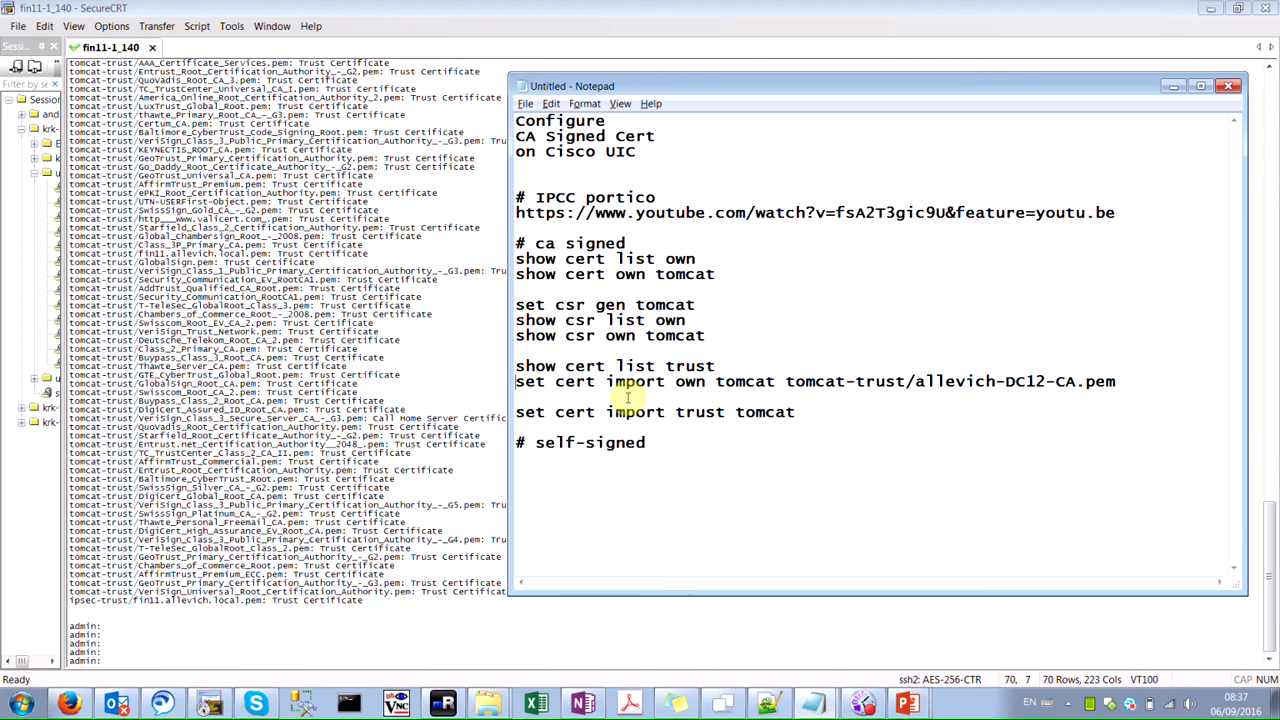
{"action": "key", "text": "Down"}
{"action": "key", "text": "Down"}
{"action": "key", "text": "shift+Down"}
{"action": "key", "text": "Delete"}
{"action": "key", "text": "Up"}
{"action": "key", "text": "Up"}
{"action": "key", "text": "ctrl+z"}
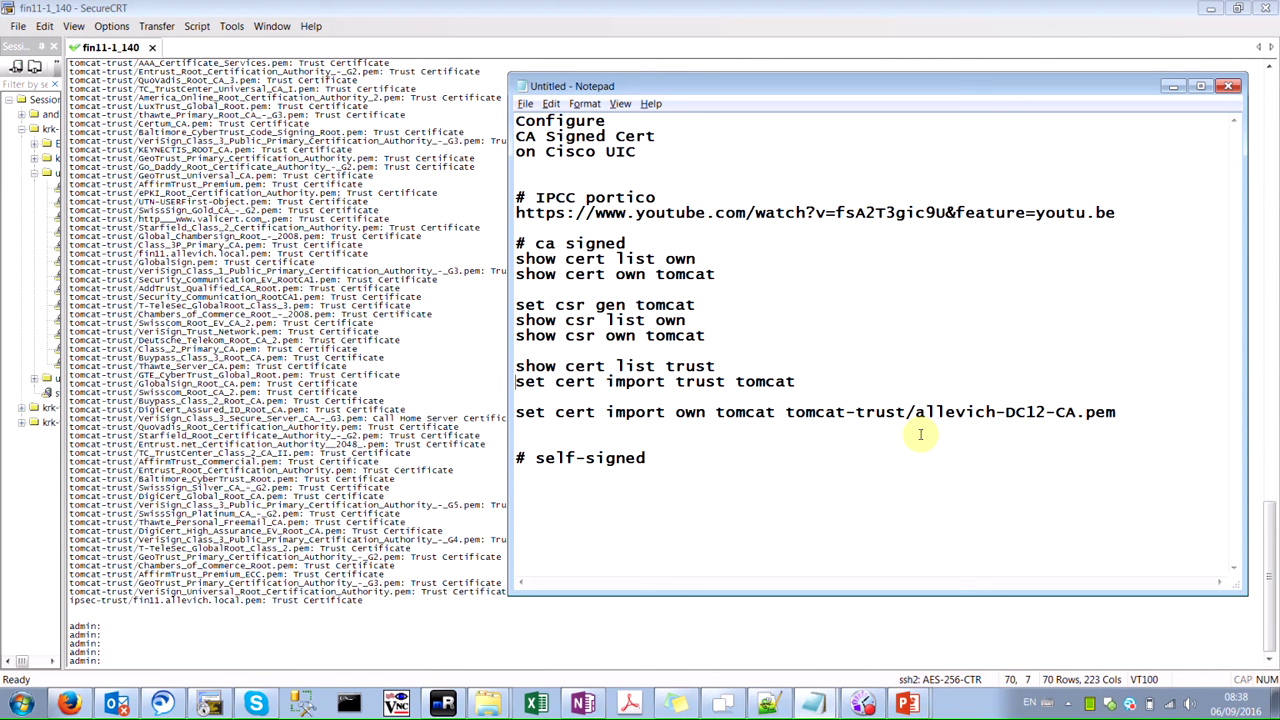
Copy "set cert import trust tomcat" from the notes and run it in the SecureCRT session
{"action": "key", "text": "Home"}
{"action": "key", "text": "shift+Down"}
{"action": "key", "text": "ctrl+c"}
{"action": "left_click", "coordinate": [405, 470]}
{"action": "right_click", "coordinate": [405, 470]}
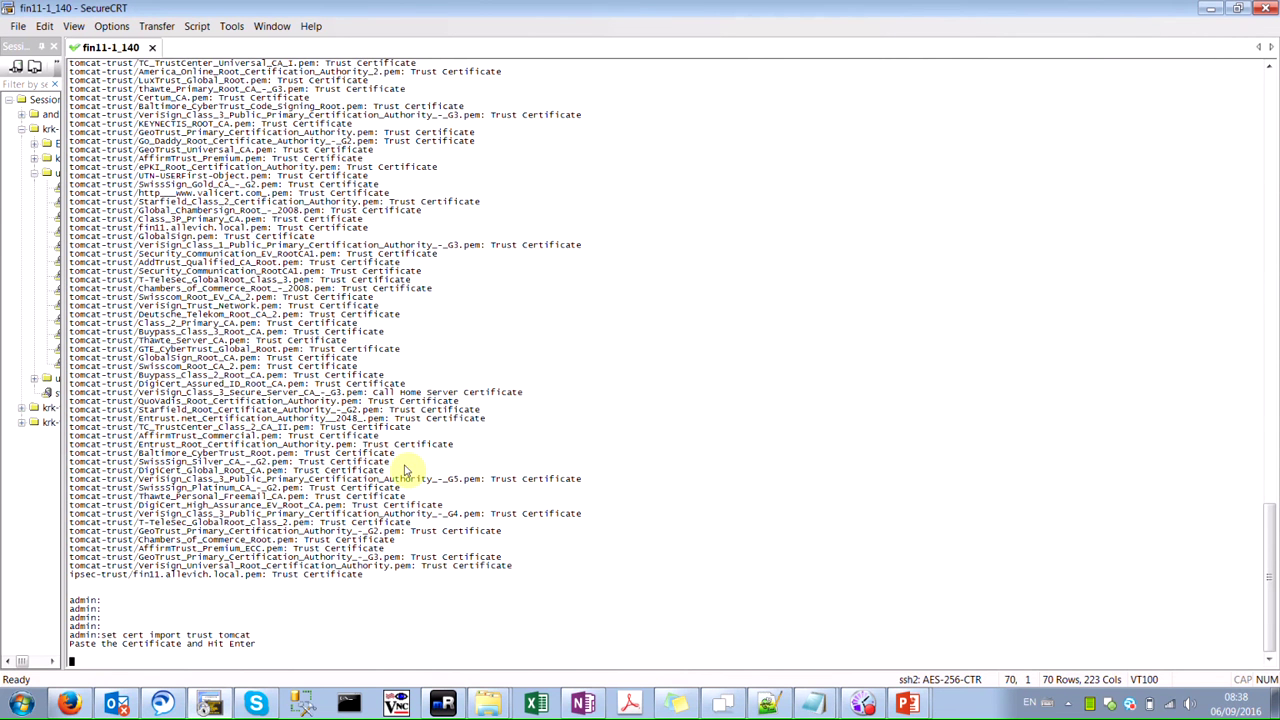
Switch to the Downloads folder and open the CA certificate ca.cer in Notepad
{"action": "key", "text": "alt+Tab"}
{"action": "key", "text": "alt+Tab"}
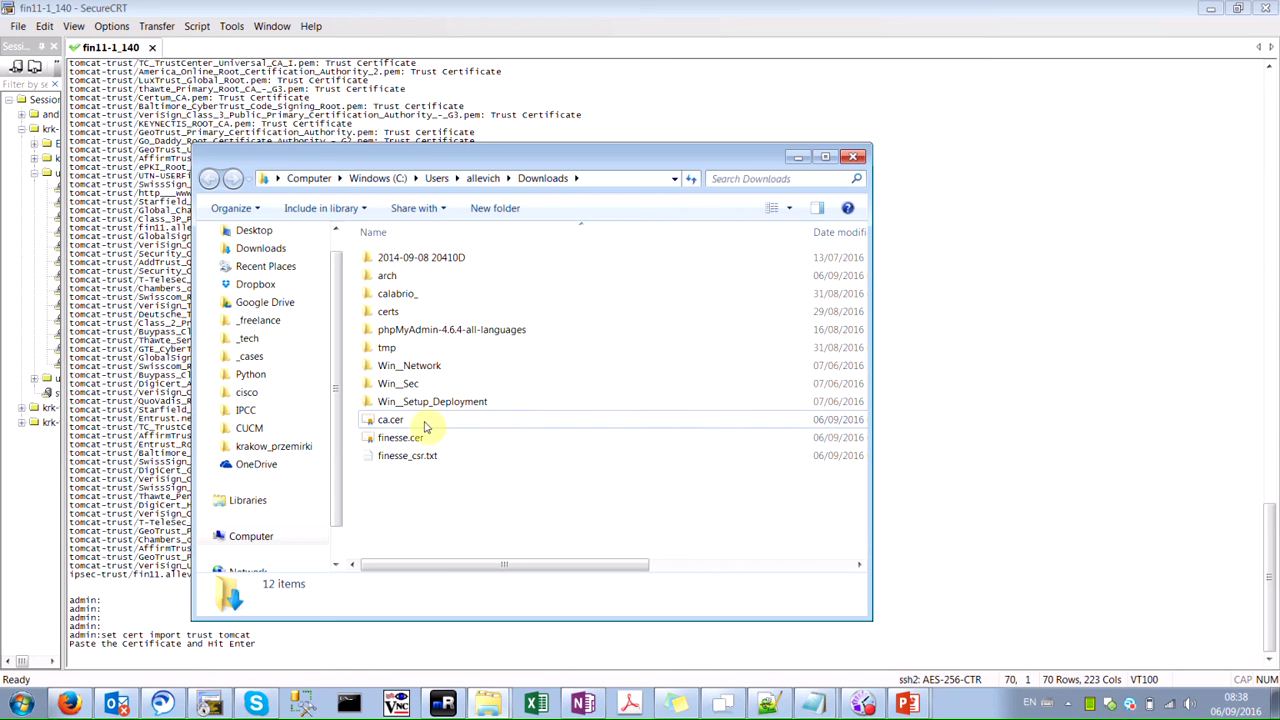
{"action": "left_click", "coordinate": [389, 421]}
{"action": "right_click", "coordinate": [389, 421]}
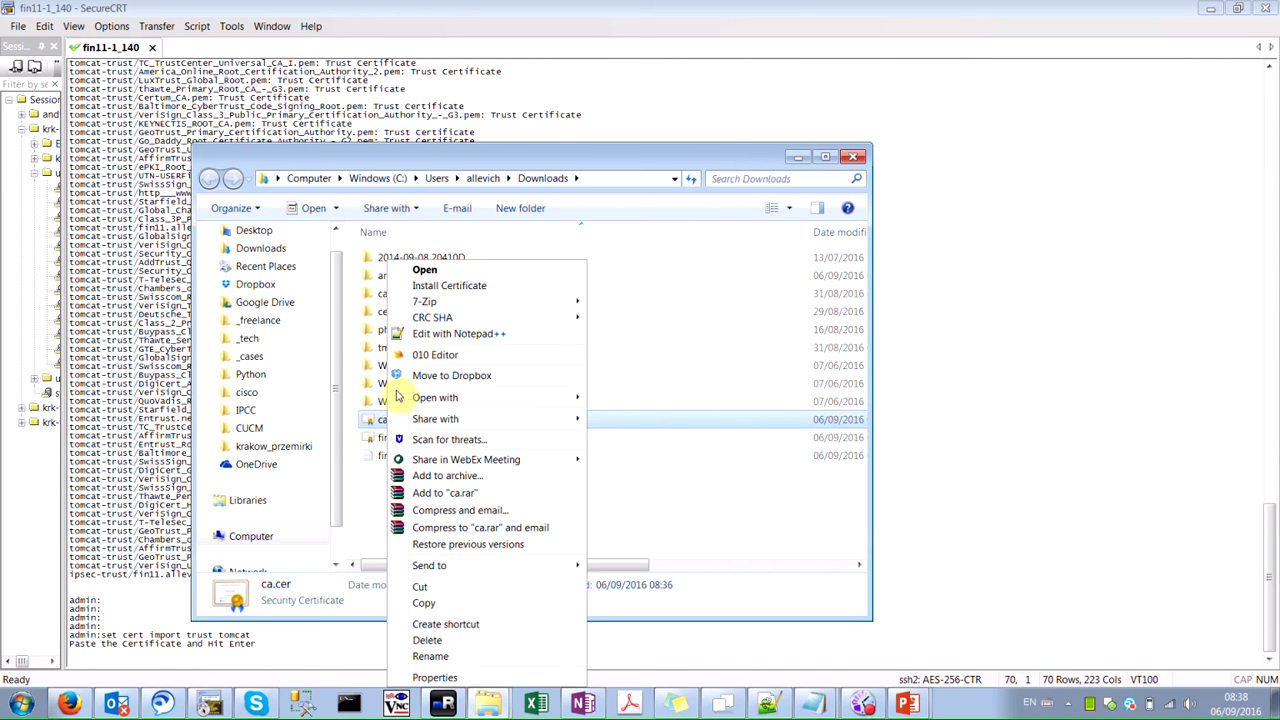
{"action": "mouse_move", "coordinate": [440, 397]}
{"action": "left_click", "coordinate": [628, 433]}
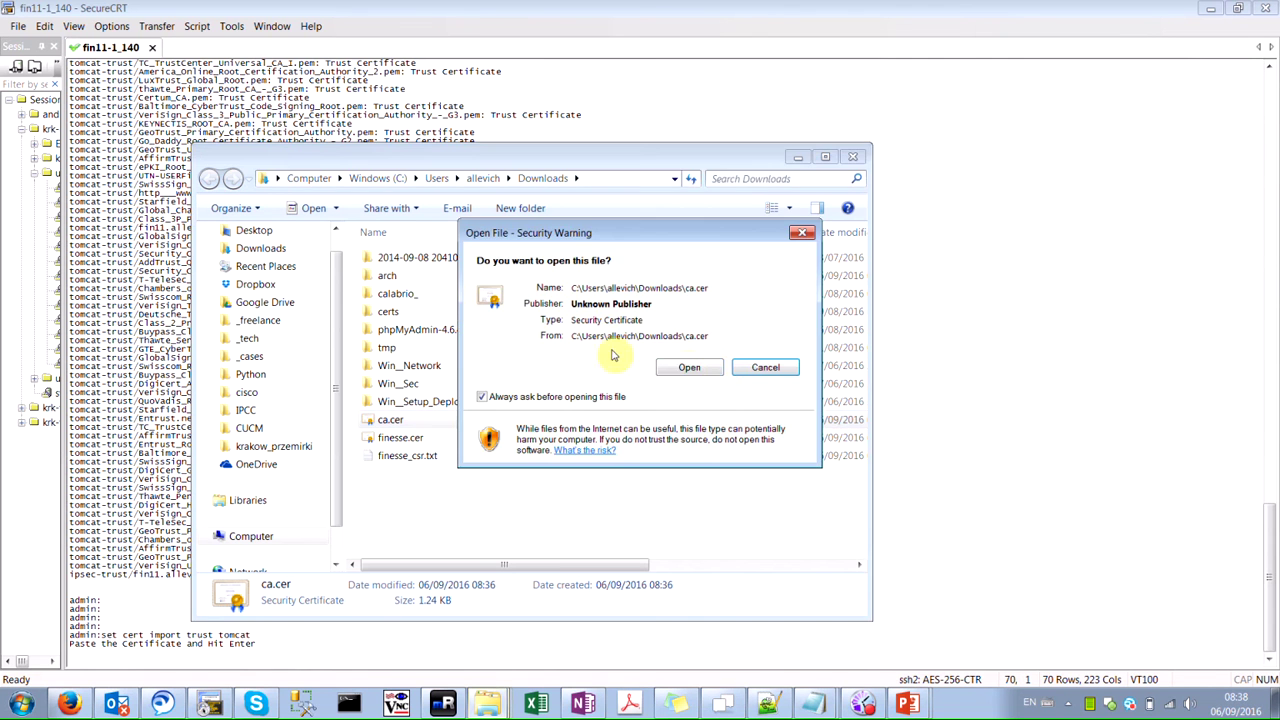
{"action": "left_click", "coordinate": [686, 367]}
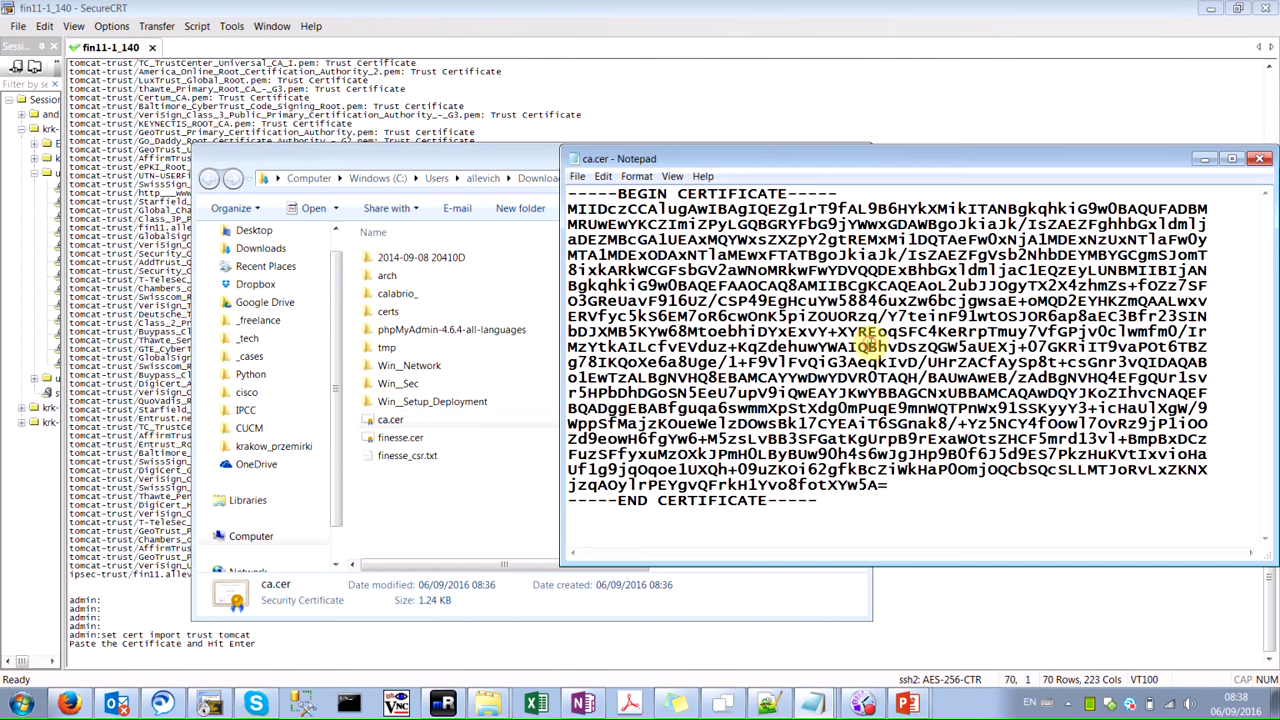
Copy the whole ca.cer certificate text and submit it at the trust import prompt in the SecureCRT session
{"action": "key", "text": "ctrl+a"}
{"action": "right_click", "coordinate": [772, 293]}
{"action": "left_click", "coordinate": [806, 344]}
{"action": "left_click", "coordinate": [363, 120]}
{"action": "right_click", "coordinate": [363, 120]}
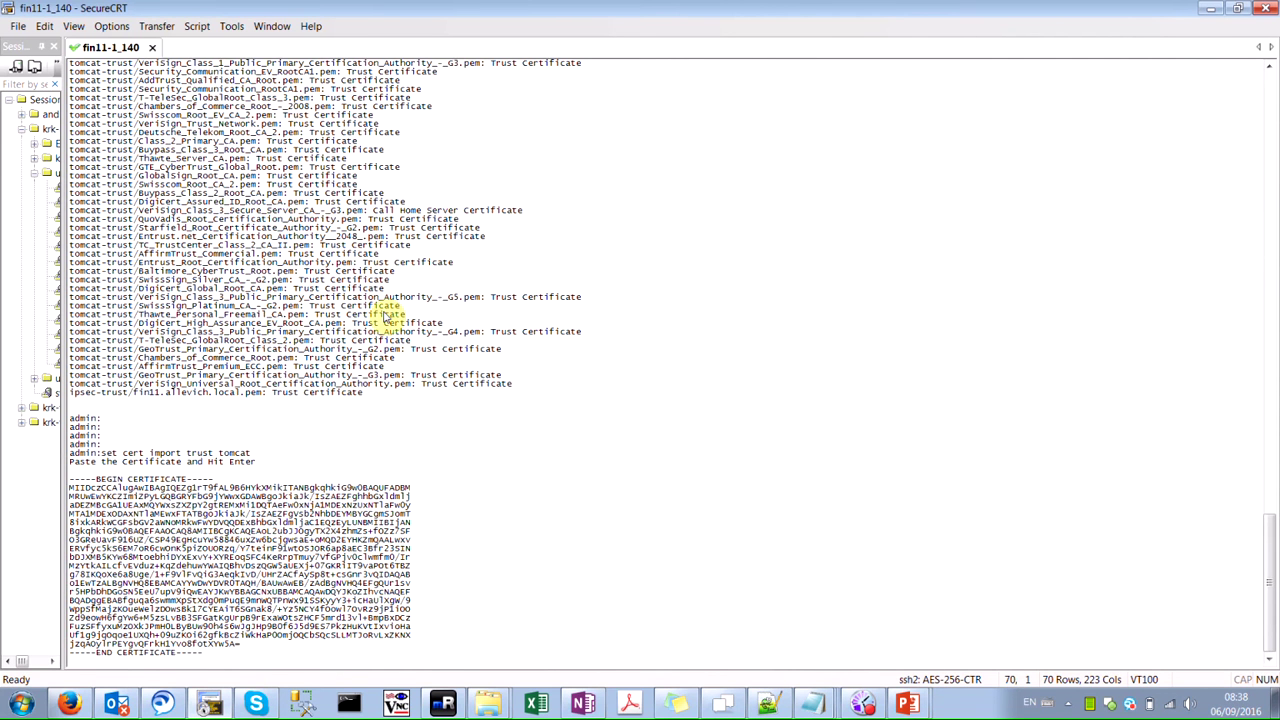
{"action": "key", "text": "Return"}
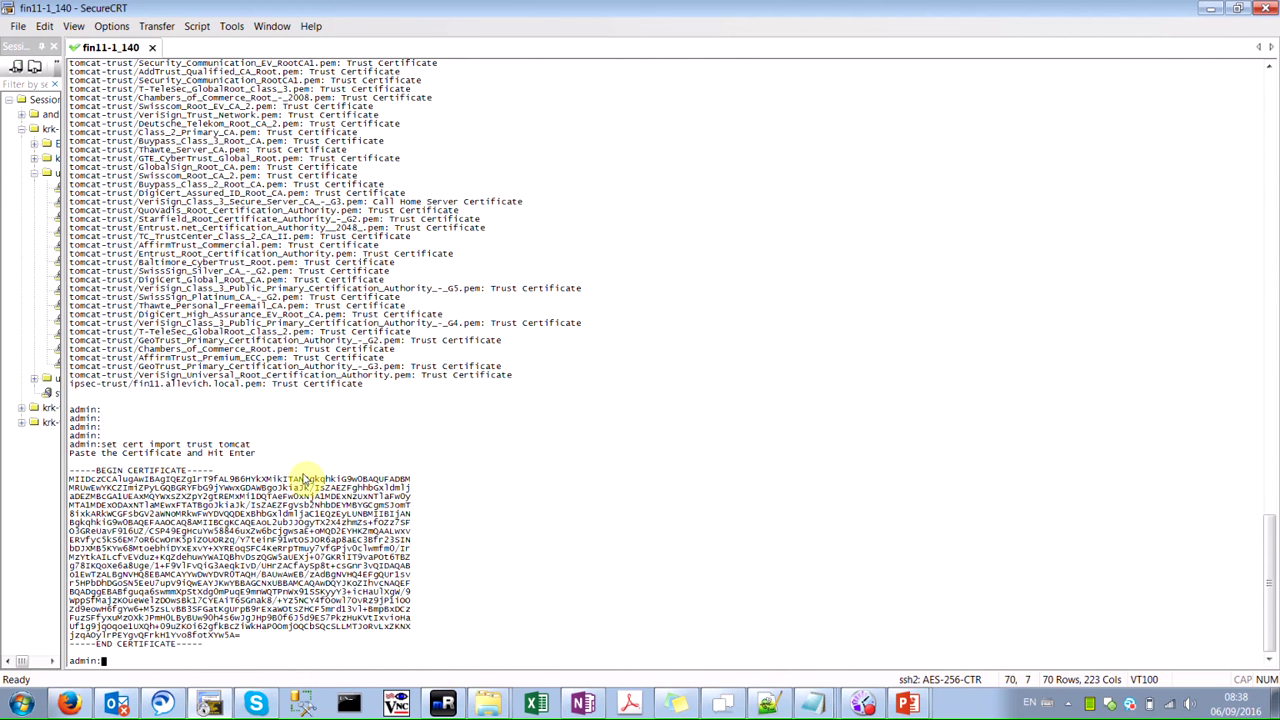
{"action": "key", "text": "Return"}
{"action": "key", "text": "Return"}
{"action": "key", "text": "Return"}
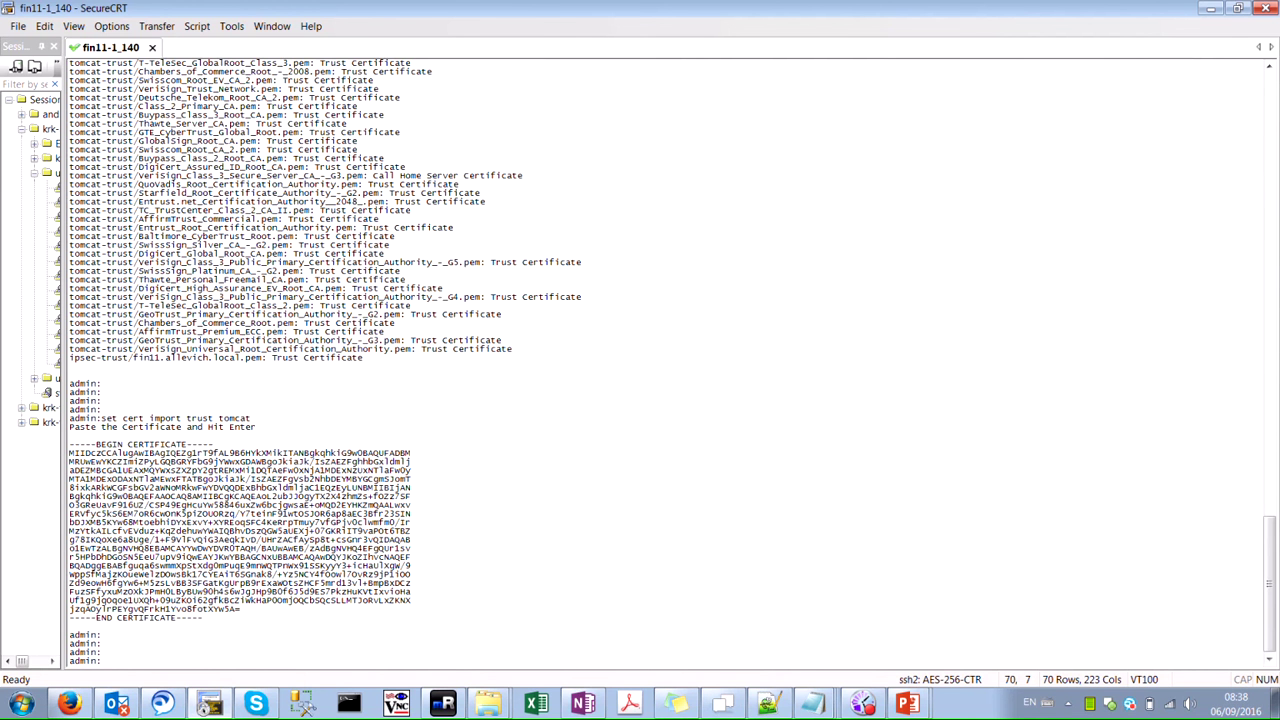
List the trusted certificates again by rerunning "show cert list trust"
{"action": "key", "text": "Return"}
{"action": "key", "text": "Return"}
{"action": "key", "text": "Return"}
{"action": "key", "text": "Return"}
{"action": "key", "text": "Return"}
{"action": "key", "text": "Up"}
{"action": "key", "text": "Up"}
{"action": "key", "text": "Return"}
{"action": "scroll", "coordinate": [265, 365], "scroll_direction": "up", "scroll_amount": 3}
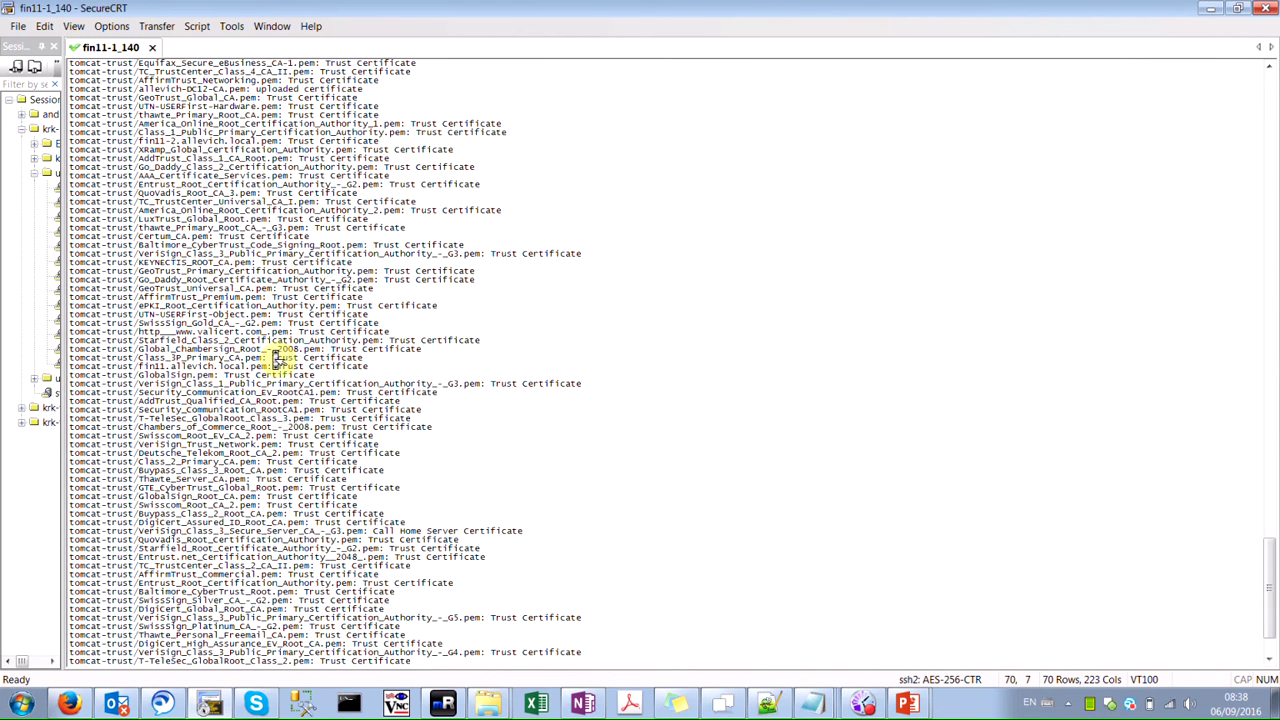
Find the uploaded DC12-CA entry among the tomcat-trust certificates and mark its line
{"action": "triple_click", "coordinate": [160, 141]}
{"action": "scroll", "coordinate": [195, 170], "scroll_direction": "up", "scroll_amount": 3}
{"action": "left_click", "coordinate": [229, 190]}
{"action": "triple_click", "coordinate": [158, 158]}
{"action": "scroll", "coordinate": [142, 205], "scroll_direction": "up", "scroll_amount": 2}
{"action": "scroll", "coordinate": [142, 205], "scroll_direction": "up", "scroll_amount": 1}
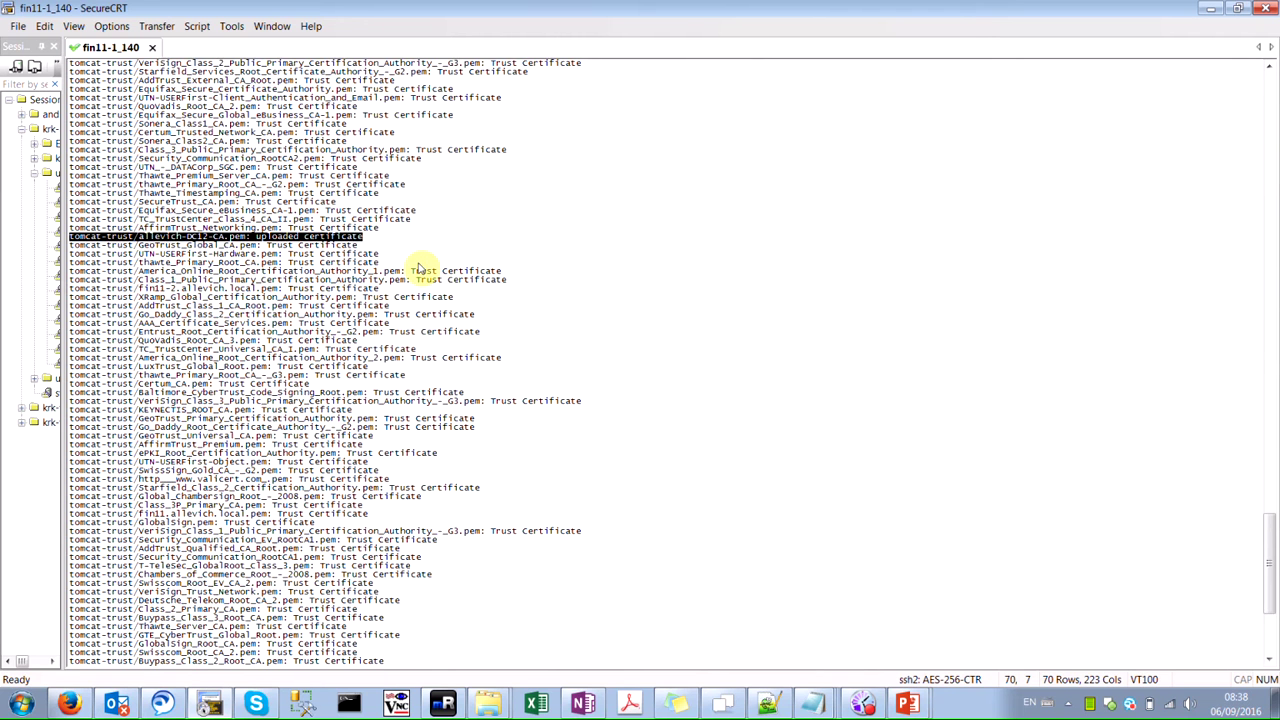
{"action": "scroll", "coordinate": [420, 268], "scroll_direction": "down", "scroll_amount": 9}
Examine the "set cert import own tomcat" line in the Notepad notes, including its tomcat argument and the tomcat-trust CA file name
{"action": "key", "text": "alt+Tab"}
{"action": "key", "text": "alt+Tab"}
{"action": "key", "text": "alt+Tab"}
{"action": "key", "text": "alt+Tab"}
{"action": "key", "text": "alt+Tab"}
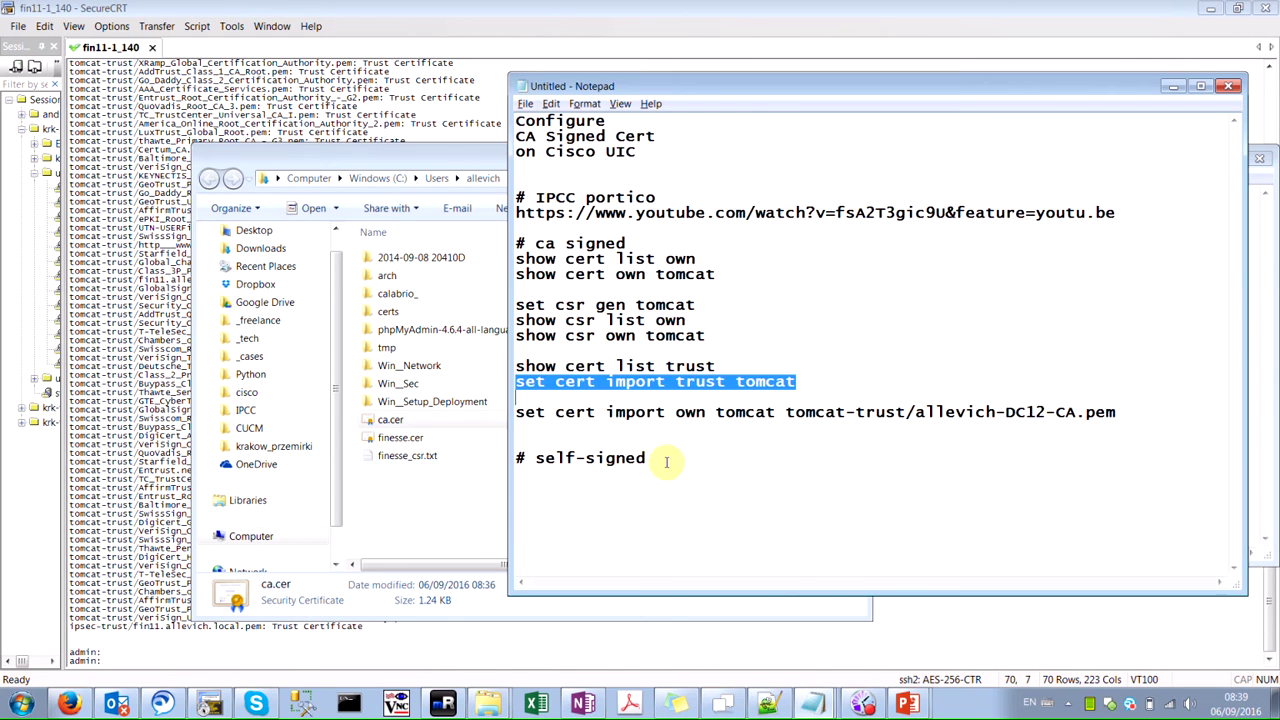
{"action": "left_click", "coordinate": [677, 412]}
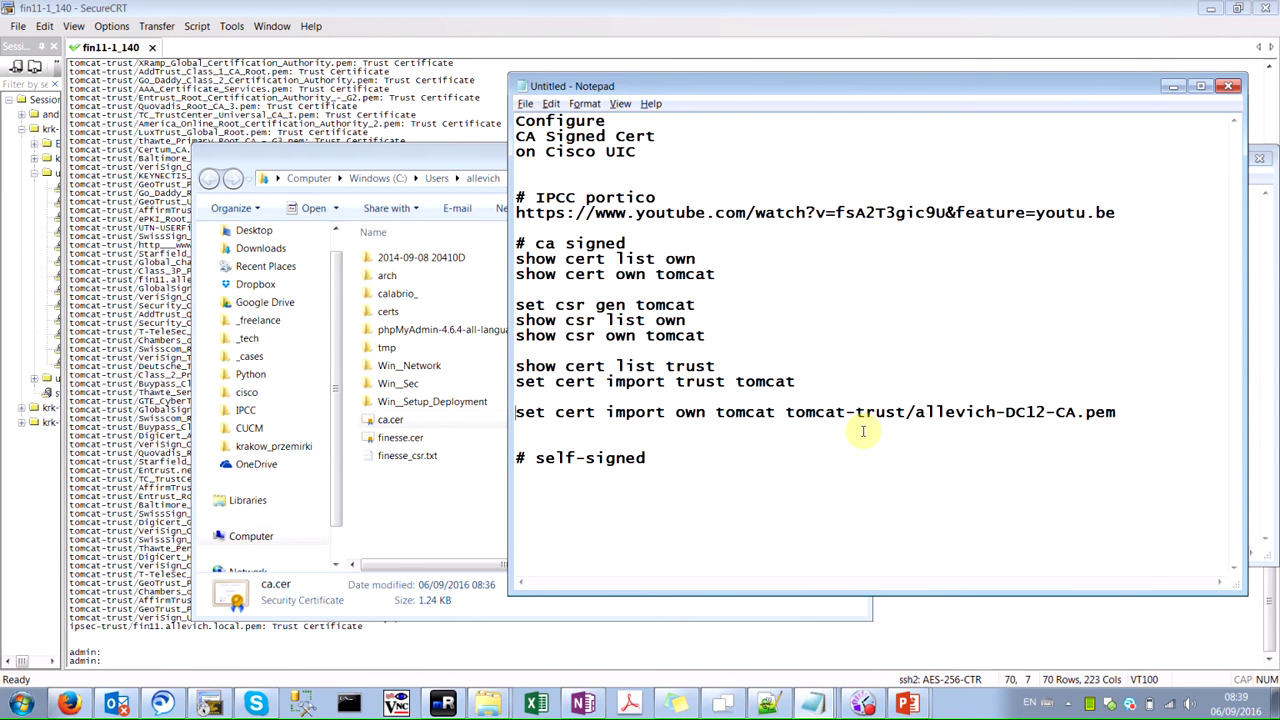
{"action": "key", "text": "Home"}
{"action": "key", "text": "shift+Down"}
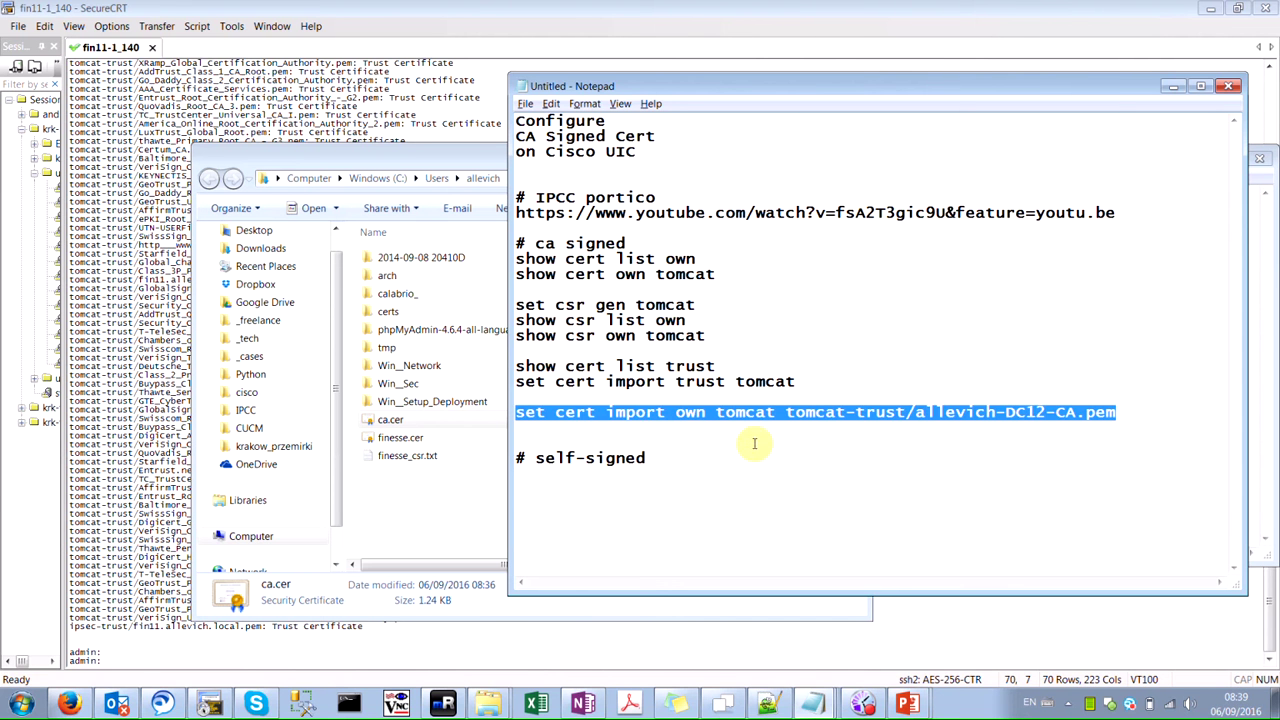
{"action": "left_click", "coordinate": [650, 412]}
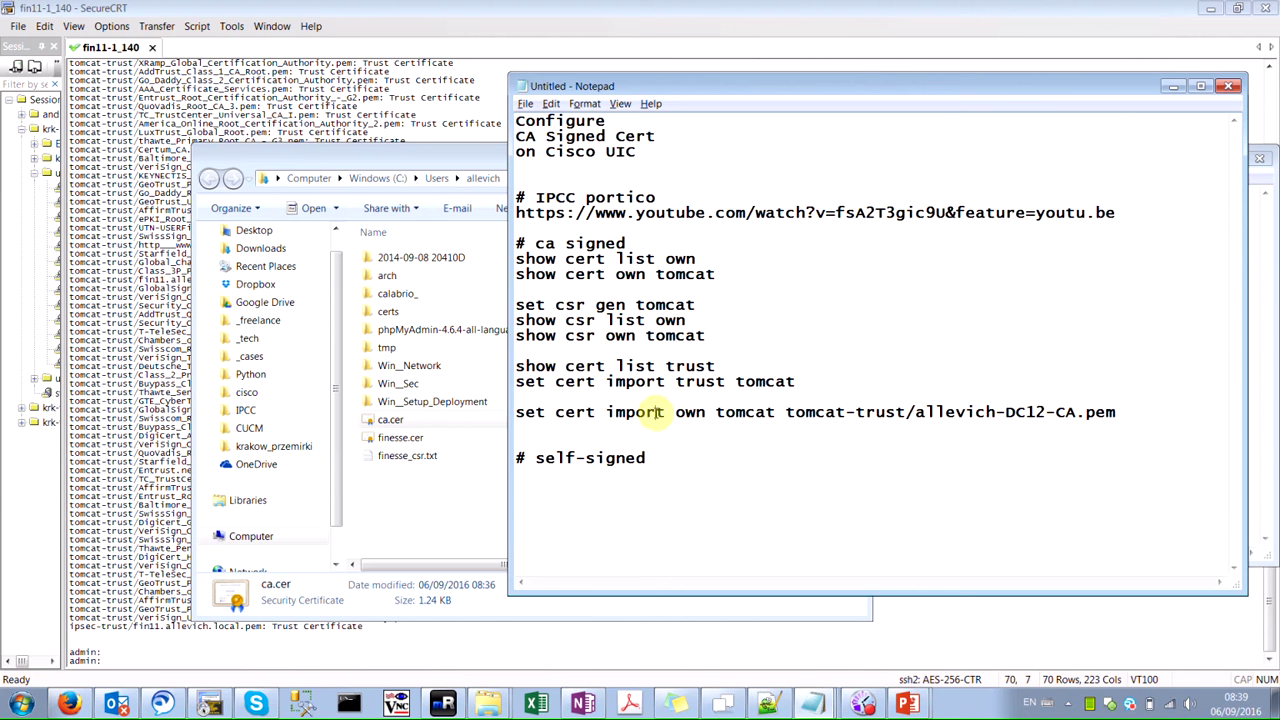
{"action": "left_click", "coordinate": [706, 412]}
{"action": "left_click_drag", "start_coordinate": [716, 412], "coordinate": [776, 412]}
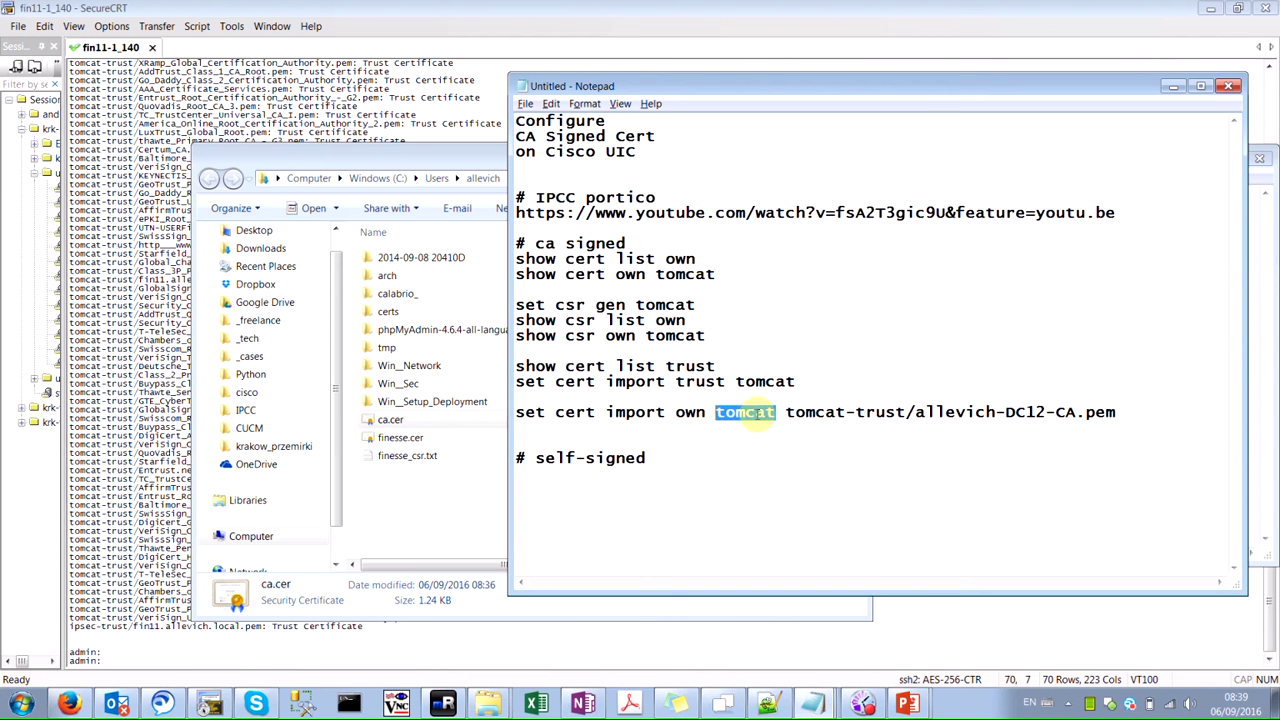
{"action": "double_click", "coordinate": [961, 411]}
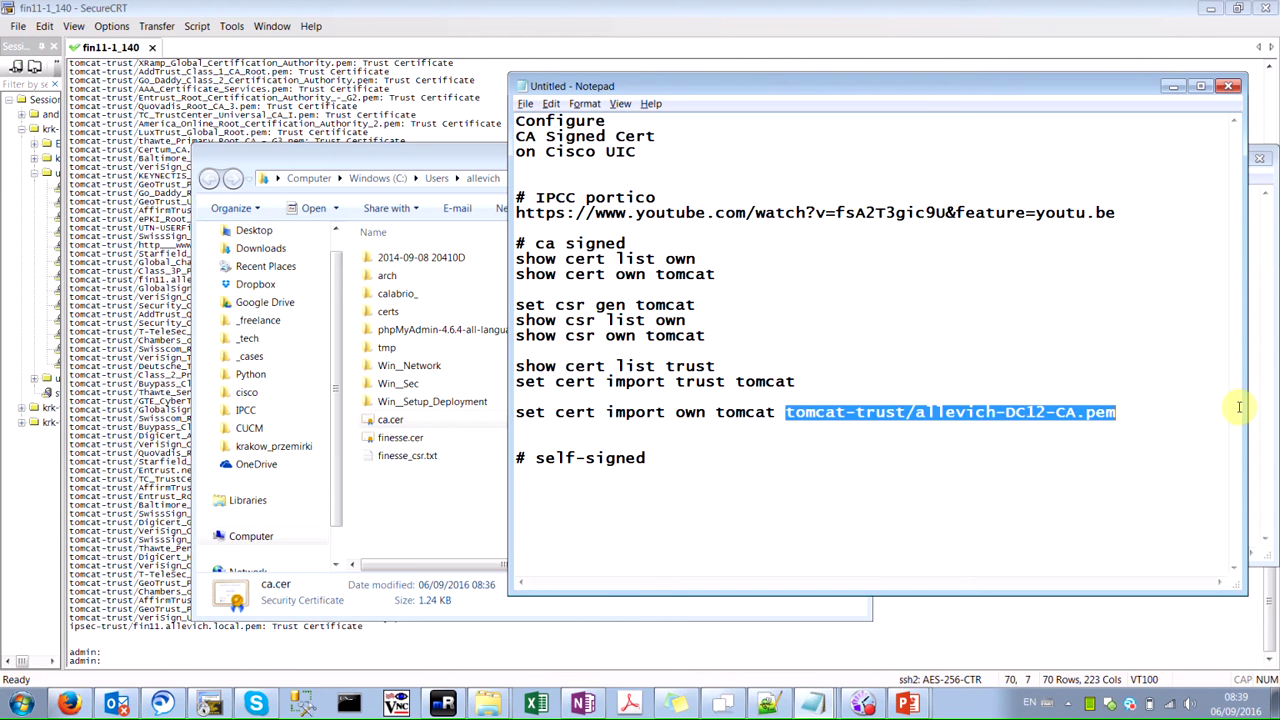
{"action": "left_click", "coordinate": [1121, 413]}
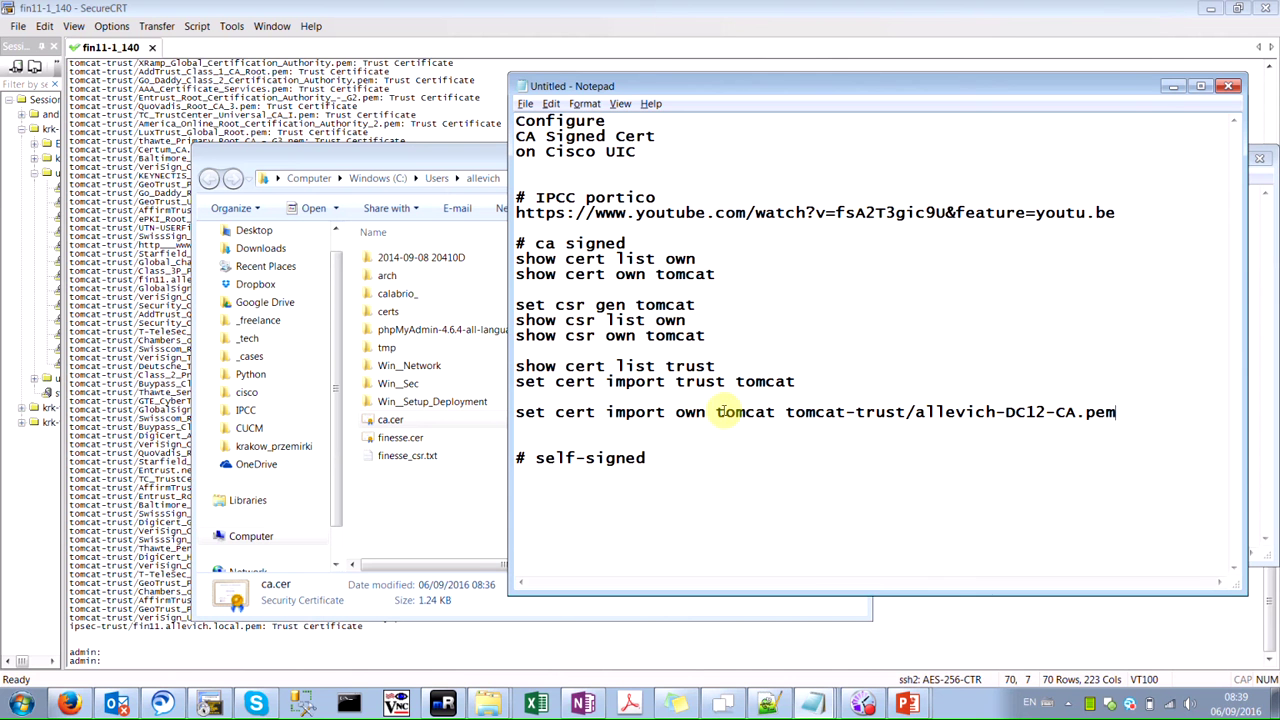
Copy the "set cert import own tomcat" command with the tomcat-trust DC12-CA.pem argument from the notes and run it in the SecureCRT session
{"action": "left_click_drag", "start_coordinate": [714, 412], "coordinate": [778, 413]}
{"action": "key", "text": "Home"}
{"action": "key", "text": "shift+Down"}
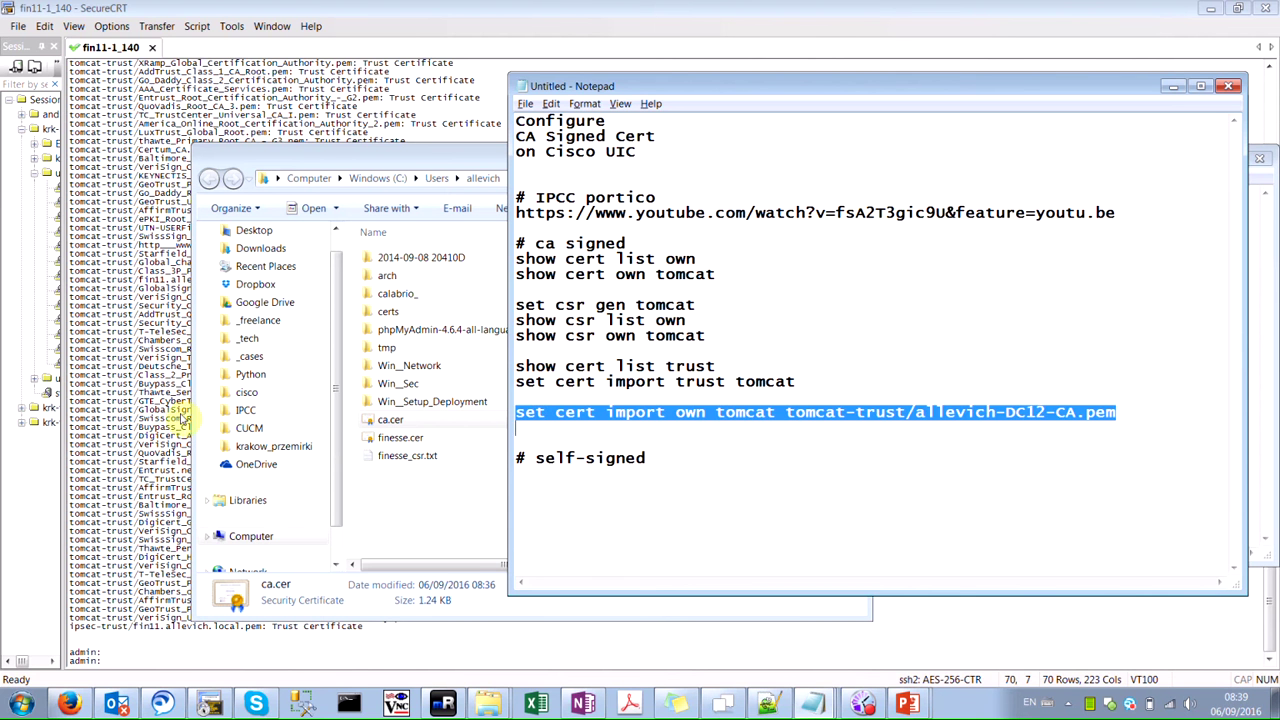
{"action": "left_click", "coordinate": [140, 445]}
{"action": "right_click", "coordinate": [140, 445]}
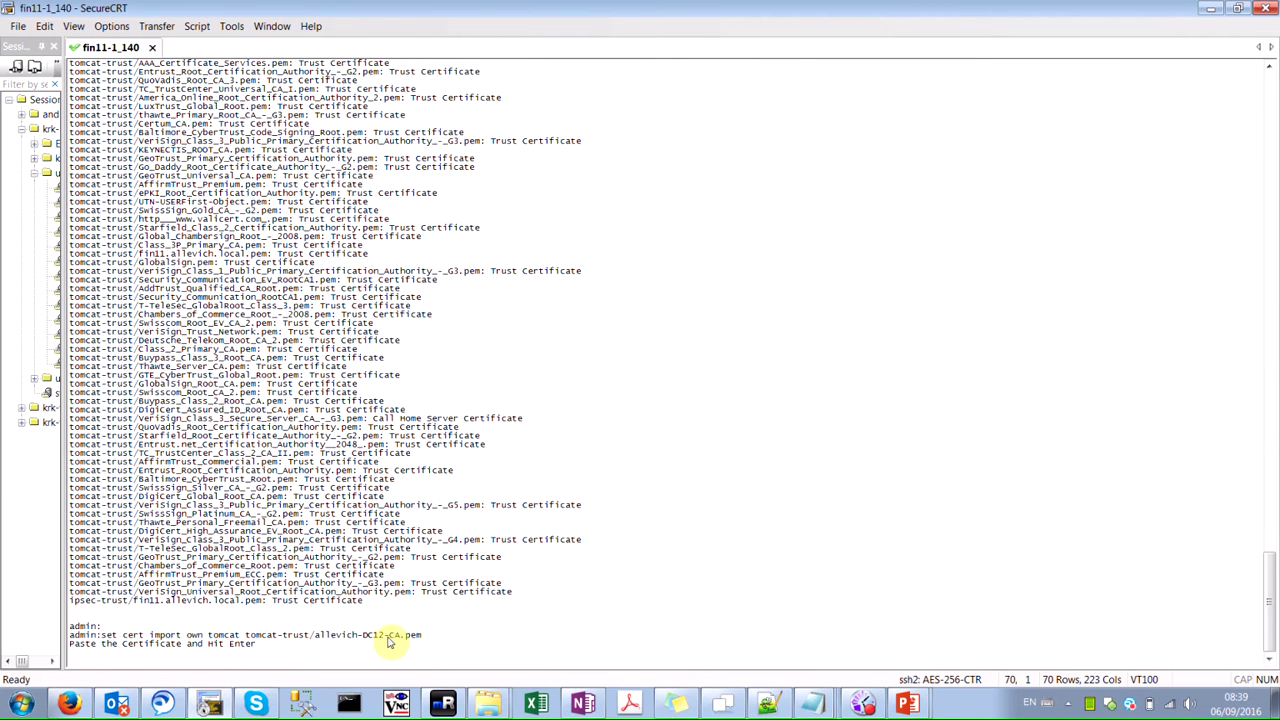
Switch to the Downloads folder and open the signed server certificate finesse.cer in Notepad
{"action": "key", "text": "alt+Tab"}
{"action": "key", "text": "alt+Tab"}
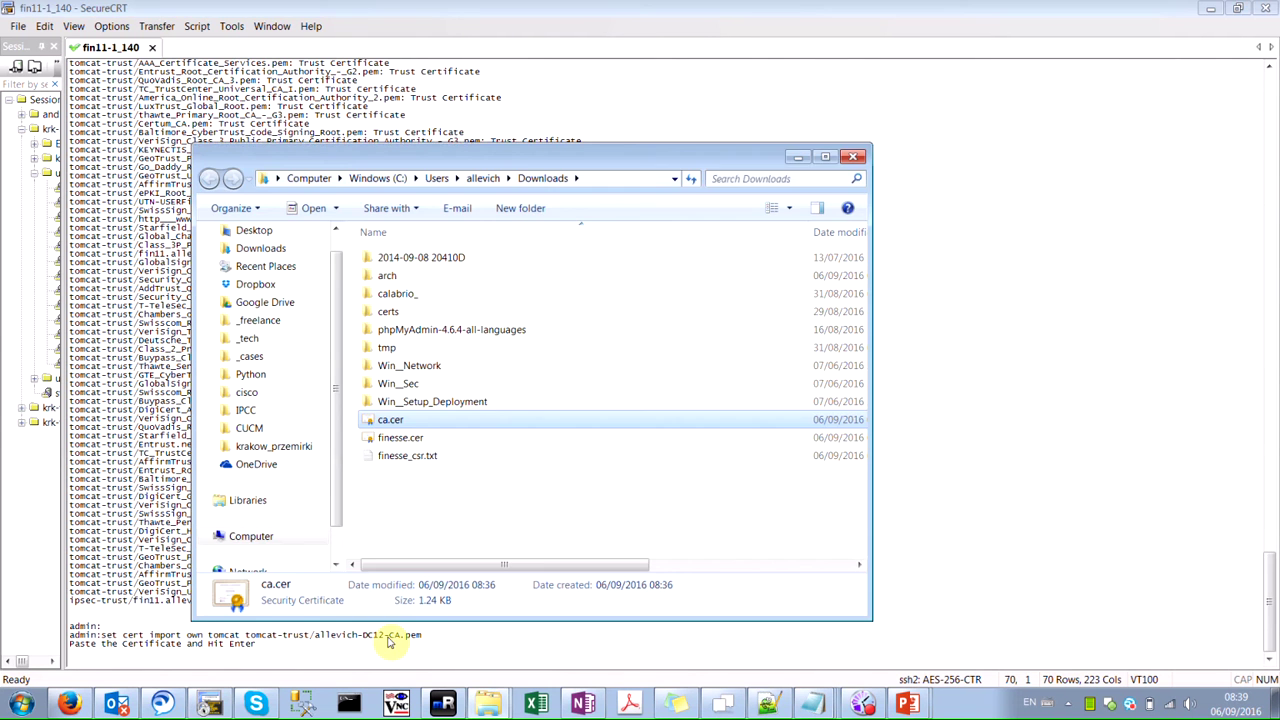
{"action": "right_click", "coordinate": [403, 443]}
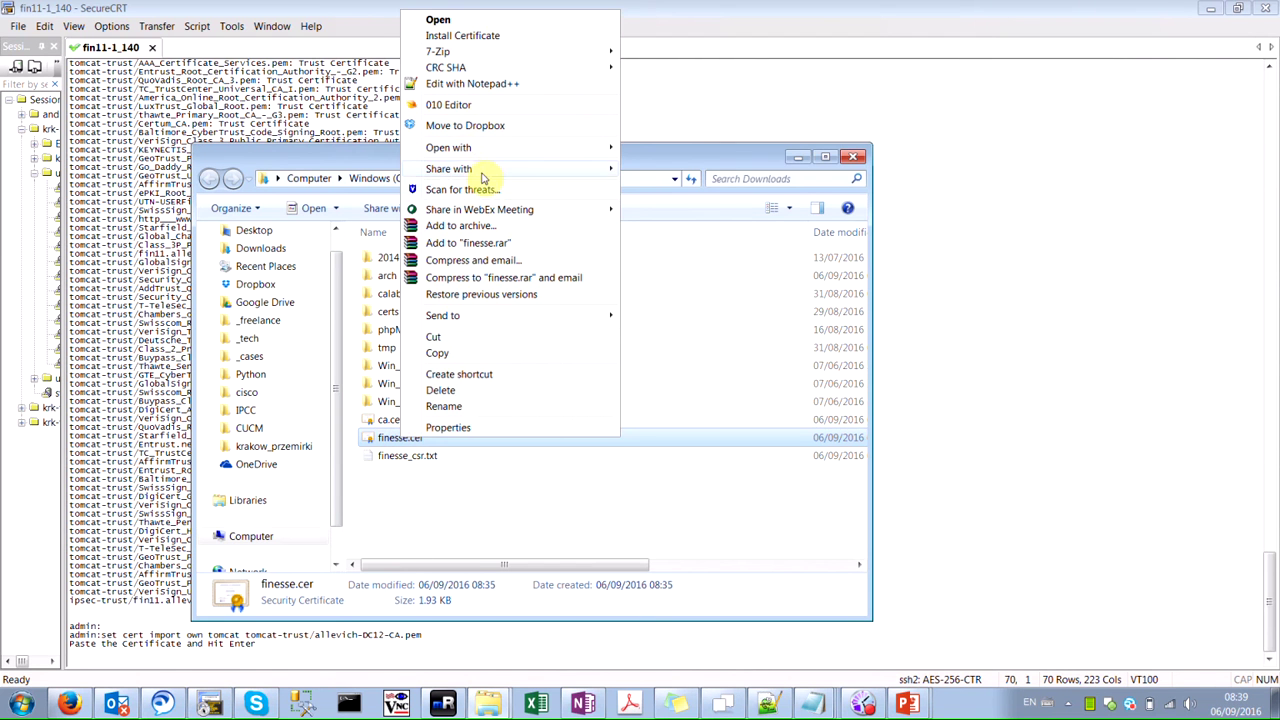
{"action": "mouse_move", "coordinate": [471, 146]}
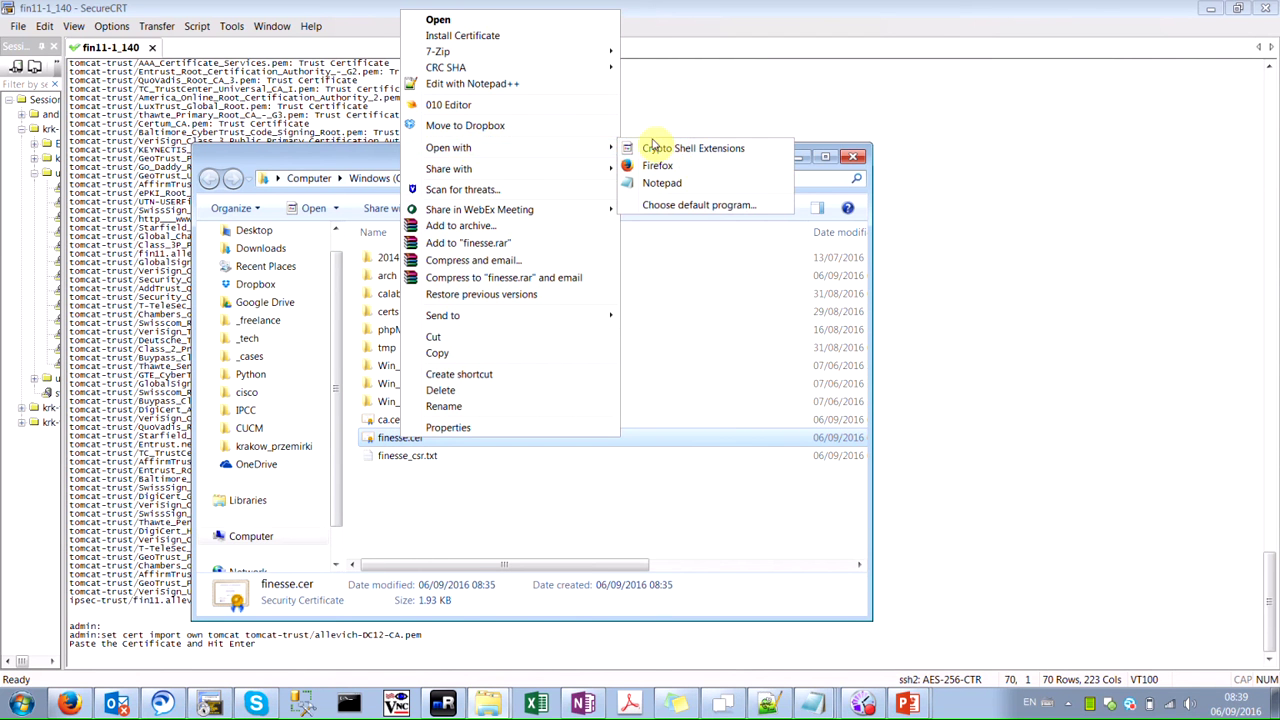
{"action": "left_click", "coordinate": [662, 183]}
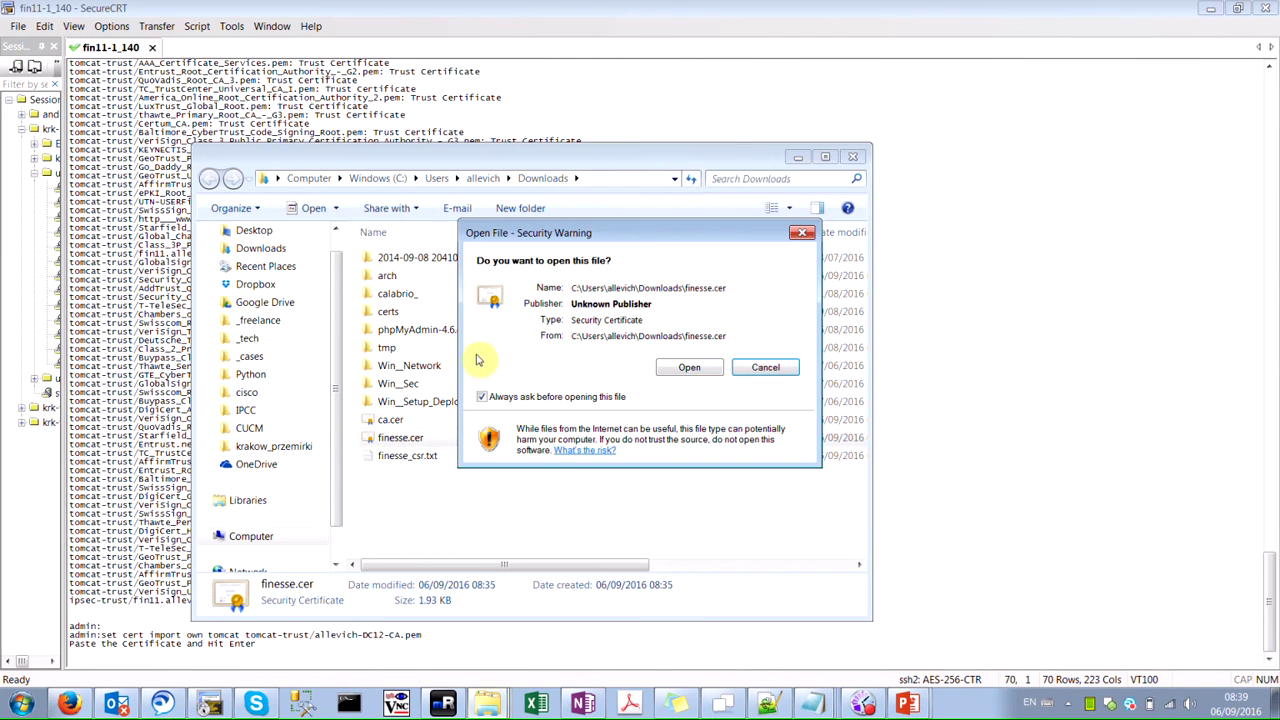
{"action": "left_click", "coordinate": [680, 366]}
Copy the whole finesse.cer certificate text and submit it at the own-certificate import prompt in the SecureCRT session
{"action": "key", "text": "ctrl+a"}
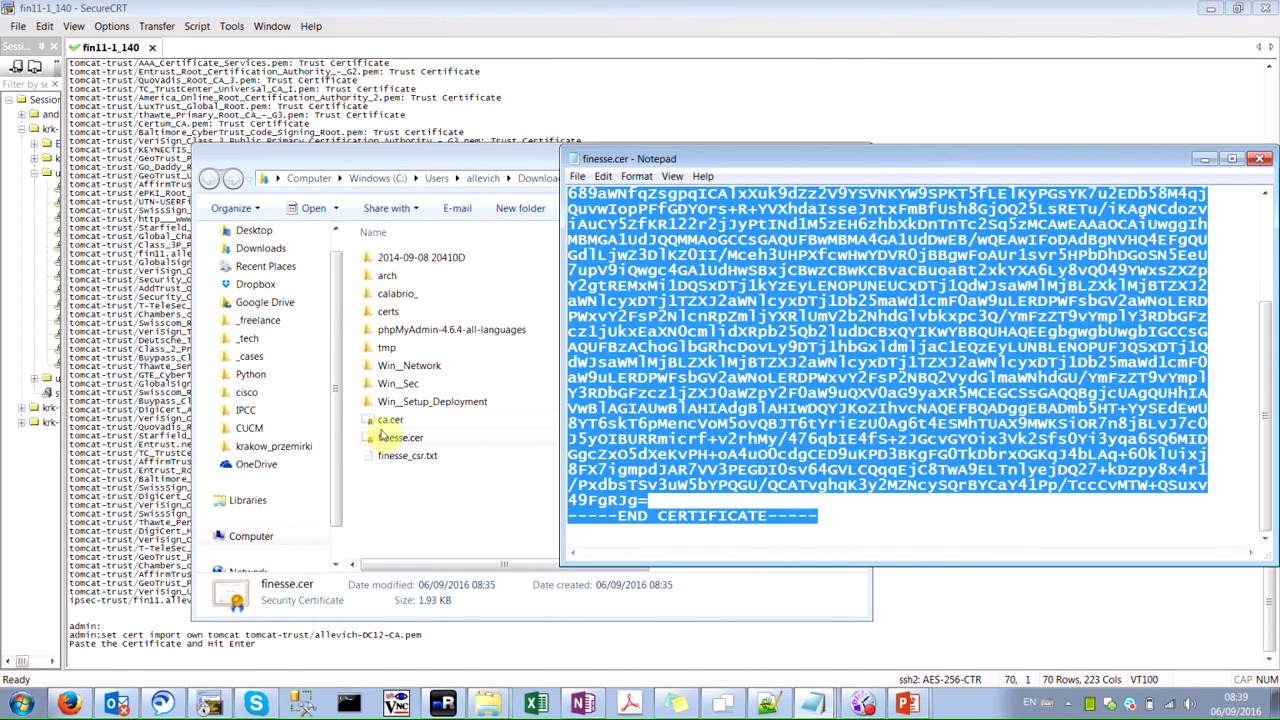
{"action": "left_click", "coordinate": [145, 522]}
{"action": "right_click", "coordinate": [145, 522]}
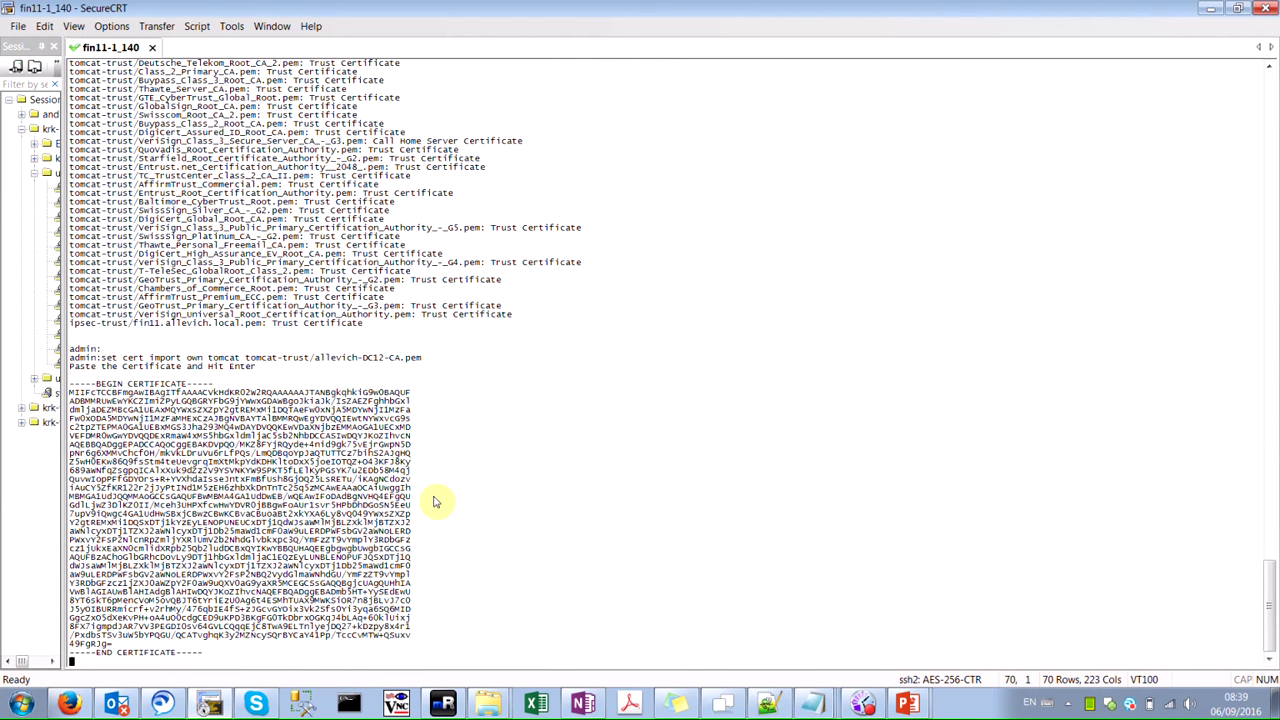
{"action": "key", "text": "Return"}
{"action": "key", "text": "Return"}
{"action": "key", "text": "Return"}
{"action": "key", "text": "Return"}
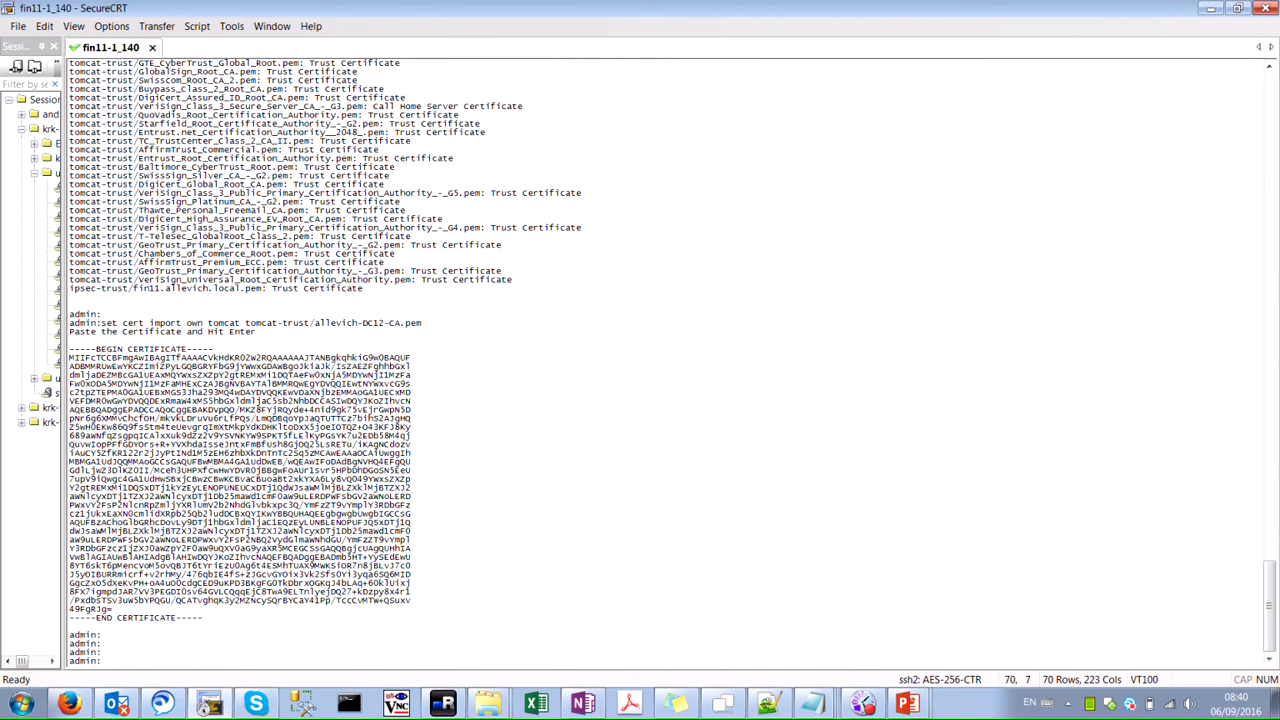
Display the server's certificate with "show cert own tomcat" and check its subject name
{"action": "type", "text": "show cert own tomcat"}
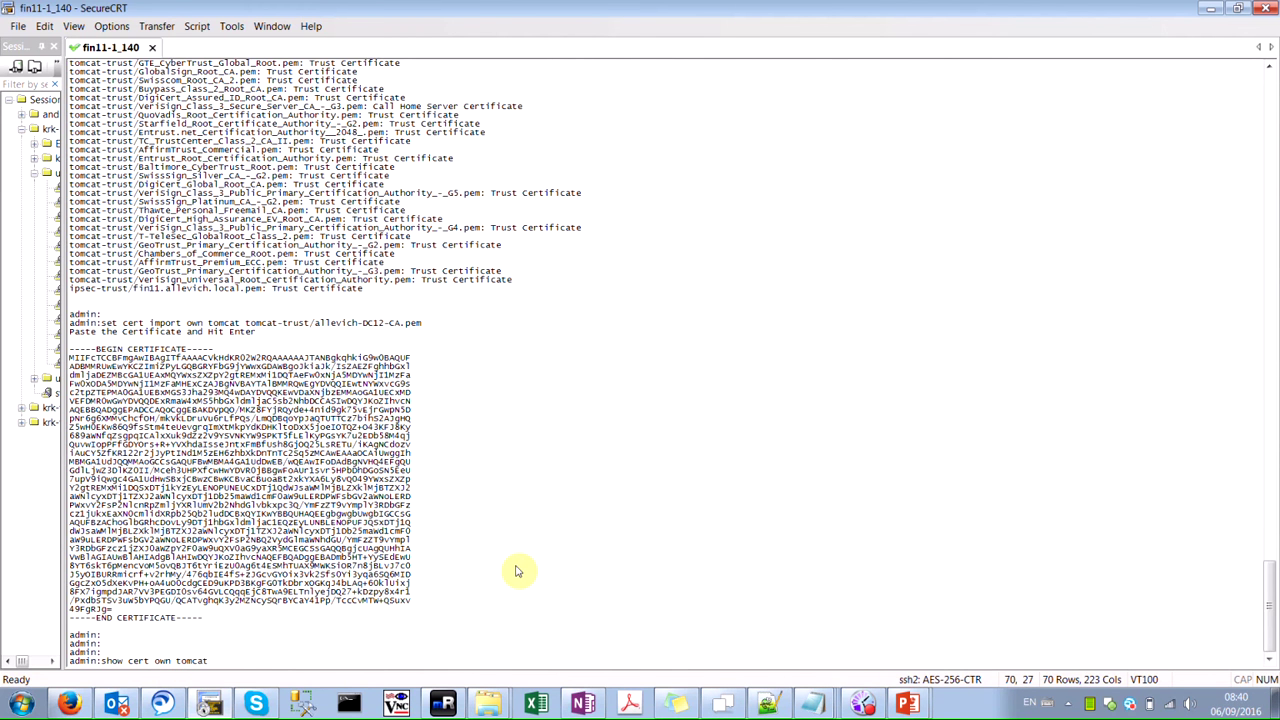
{"action": "key", "text": "Return"}
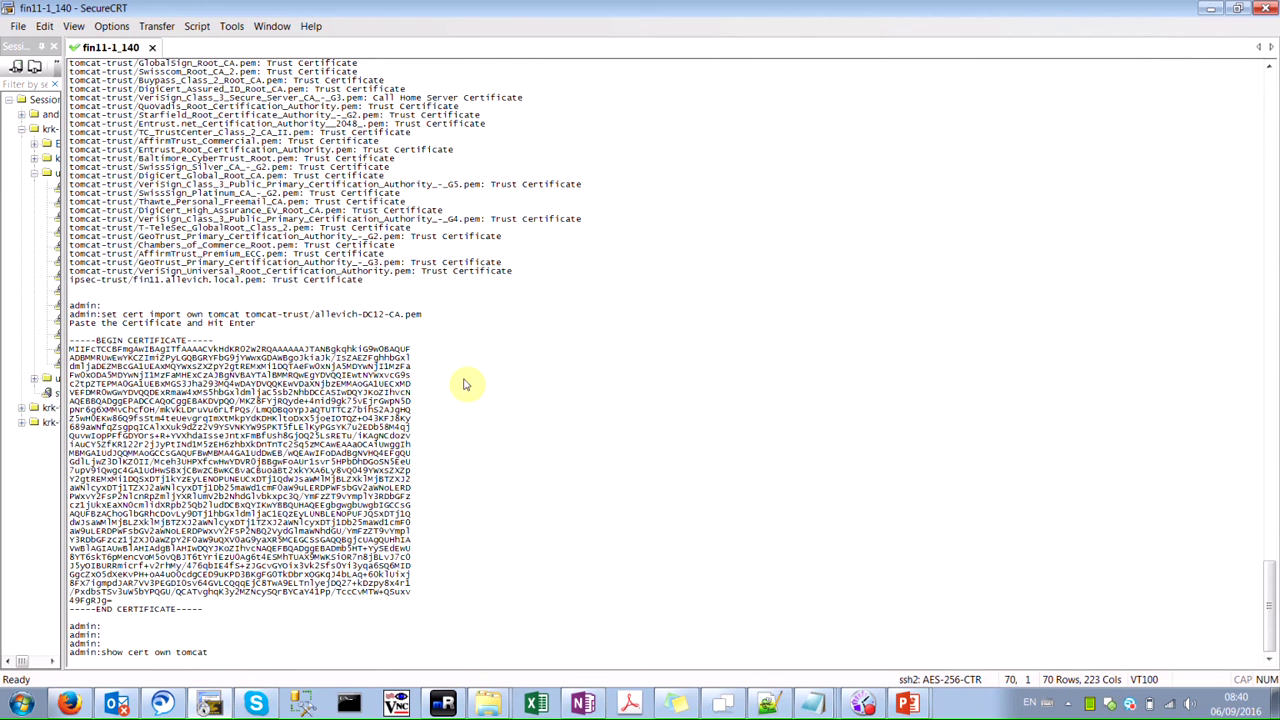
{"action": "key", "text": "q"}
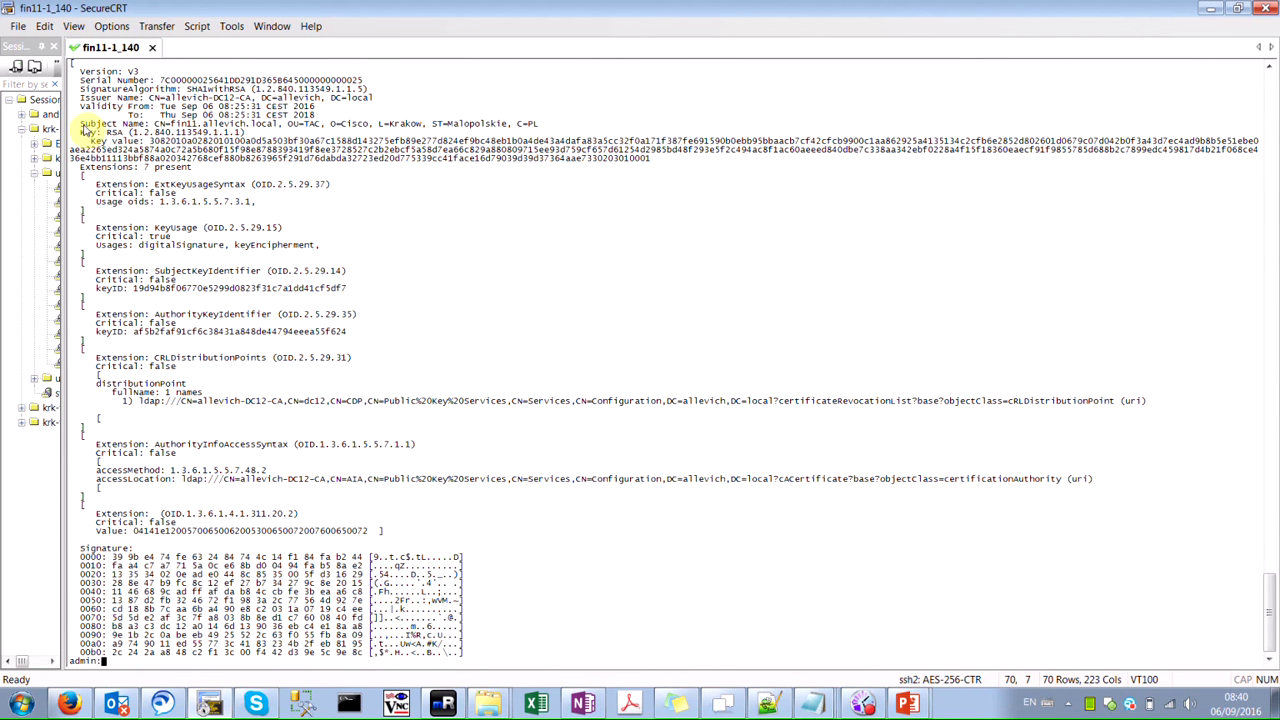
{"action": "left_click_drag", "start_coordinate": [80, 126], "coordinate": [277, 127]}
{"action": "left_click", "coordinate": [190, 130]}
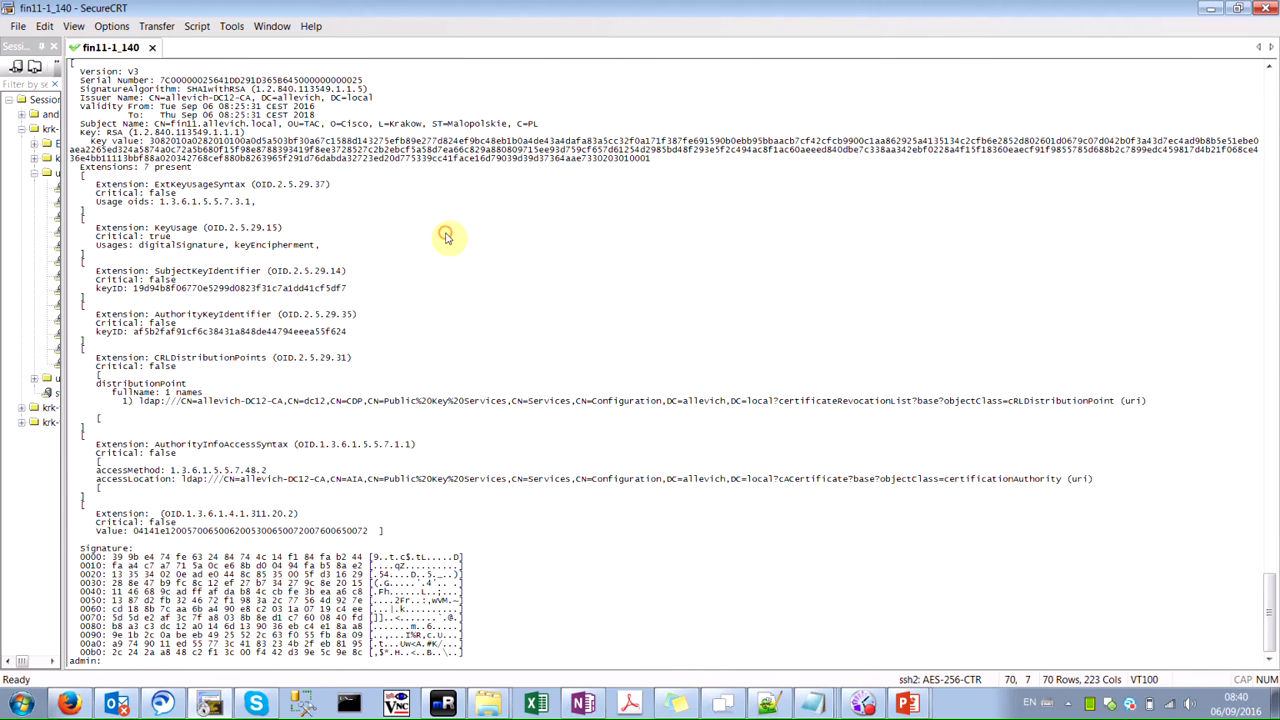
{"action": "key", "text": "Return"}
{"action": "key", "text": "Return"}
{"action": "key", "text": "Return"}
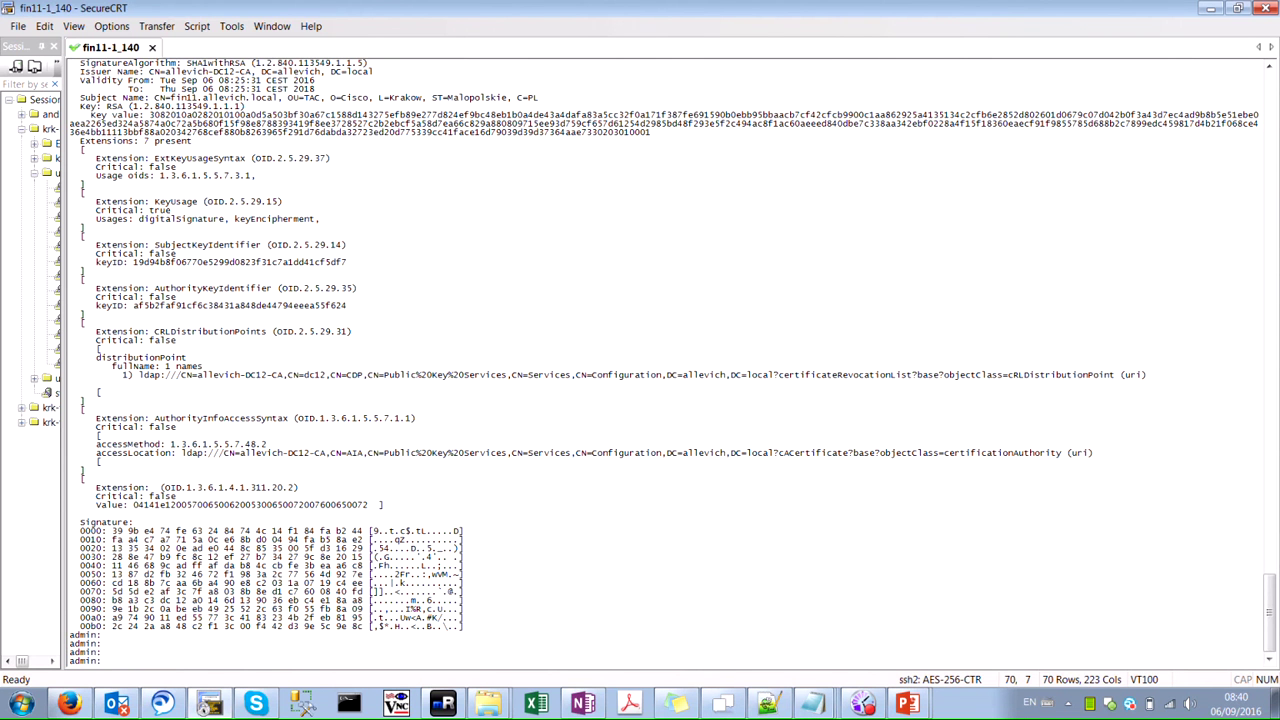
Switch to Firefox and load the fin11 server's HTTPS address to test the connection
{"action": "key", "text": "alt+Tab"}
{"action": "key", "text": "ctrl+Tab"}
{"action": "key", "text": "ctrl+l"}
{"action": "key", "text": "Return"}
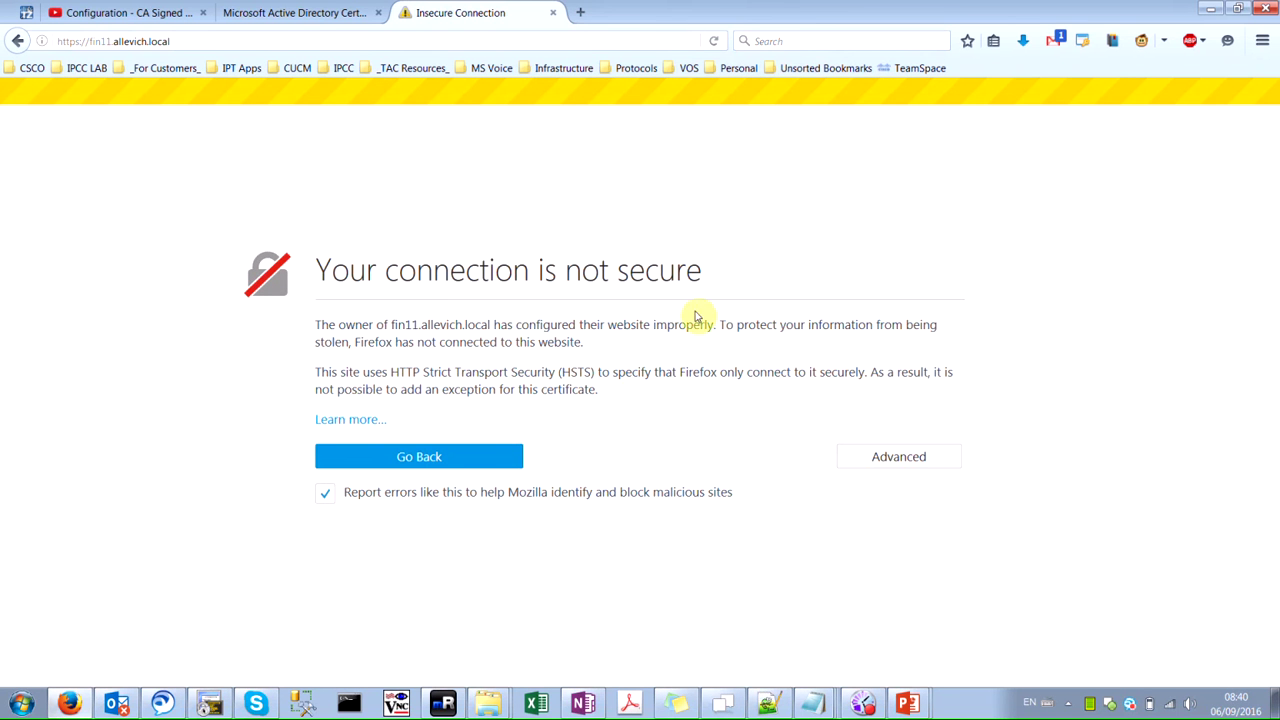
Return to the SecureCRT session and run "utils service restart Cisco Finesse Tomcat"
{"action": "key", "text": "alt+Tab"}
{"action": "key", "text": "Return"}
{"action": "key", "text": "Return"}
{"action": "key", "text": "Return"}
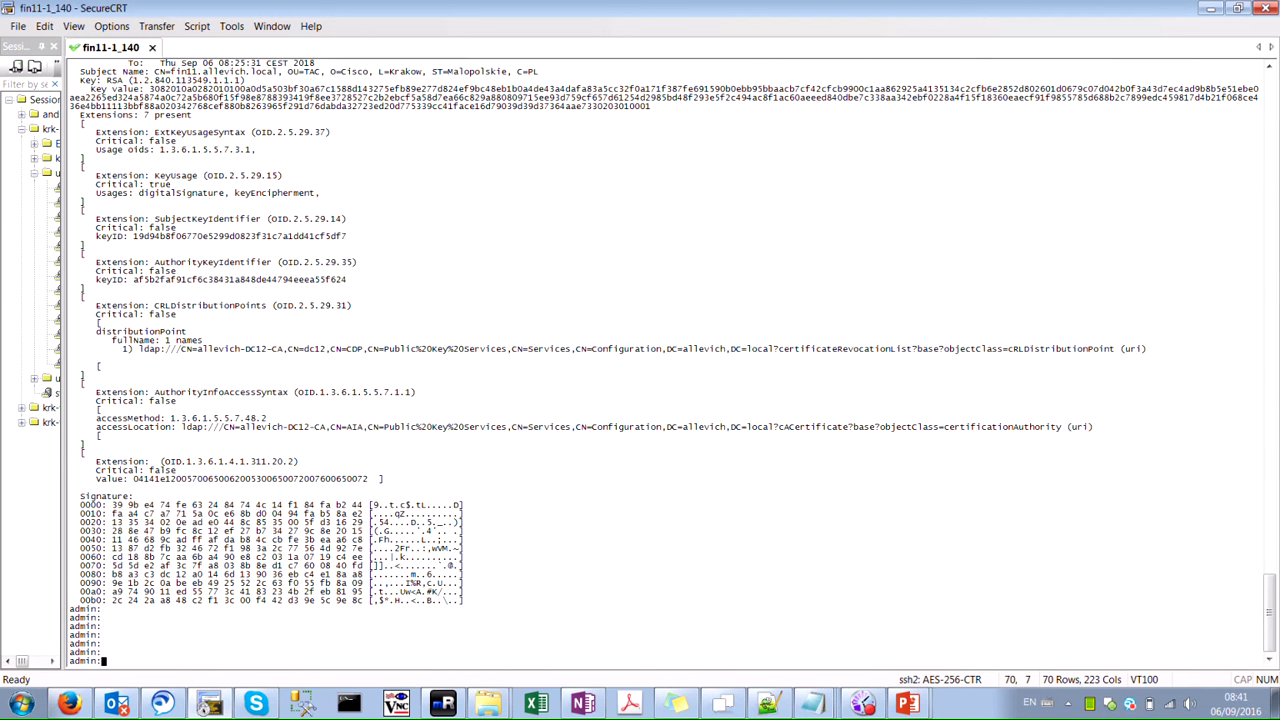
{"action": "type", "text": "utils"}
{"action": "type", "text": "ser"}
{"action": "key", "text": "Tab"}
{"action": "type", "text": "res"}
{"action": "key", "text": "Tab"}
{"action": "type", "text": "Cisco Finesse Tomcat"}
{"action": "key", "text": "Return"}
Monitor the Cisco Finesse Tomcat restart in the SecureCRT session until the command prompt returns
{"action": "key", "text": "alt+Tab"}
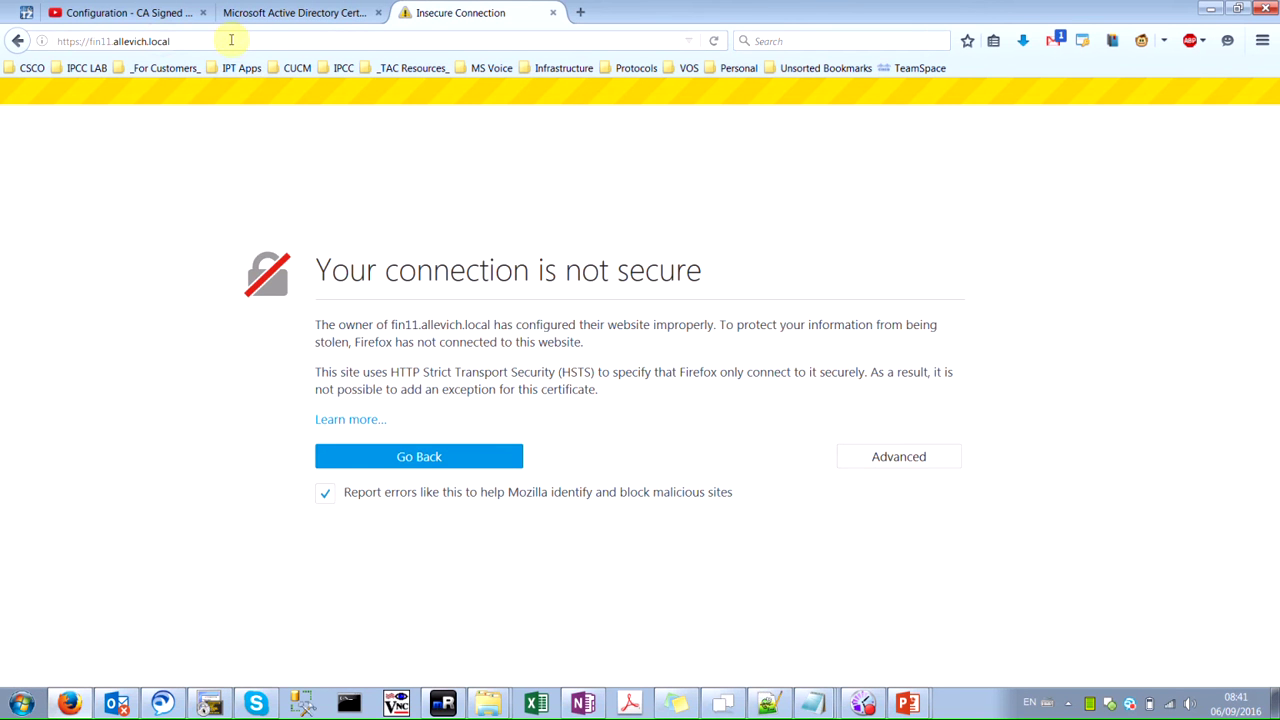
{"action": "key", "text": "alt+Tab"}
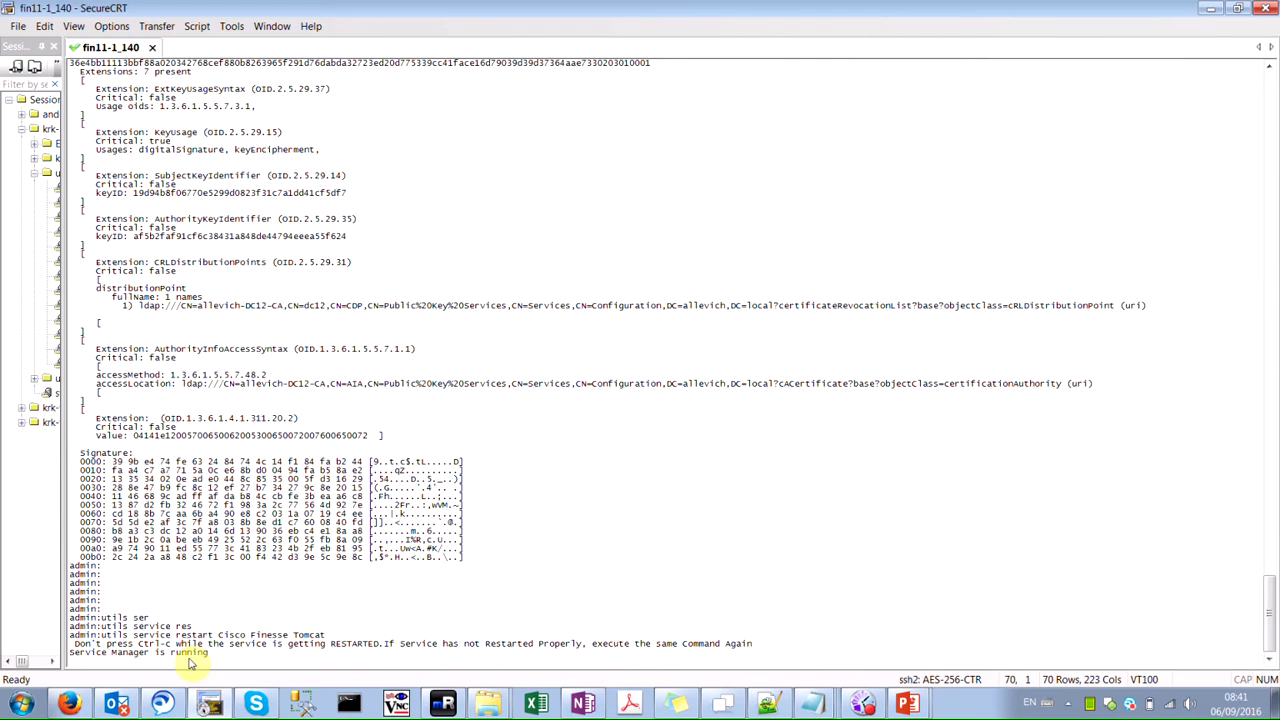
{"action": "key", "text": "alt+Tab"}
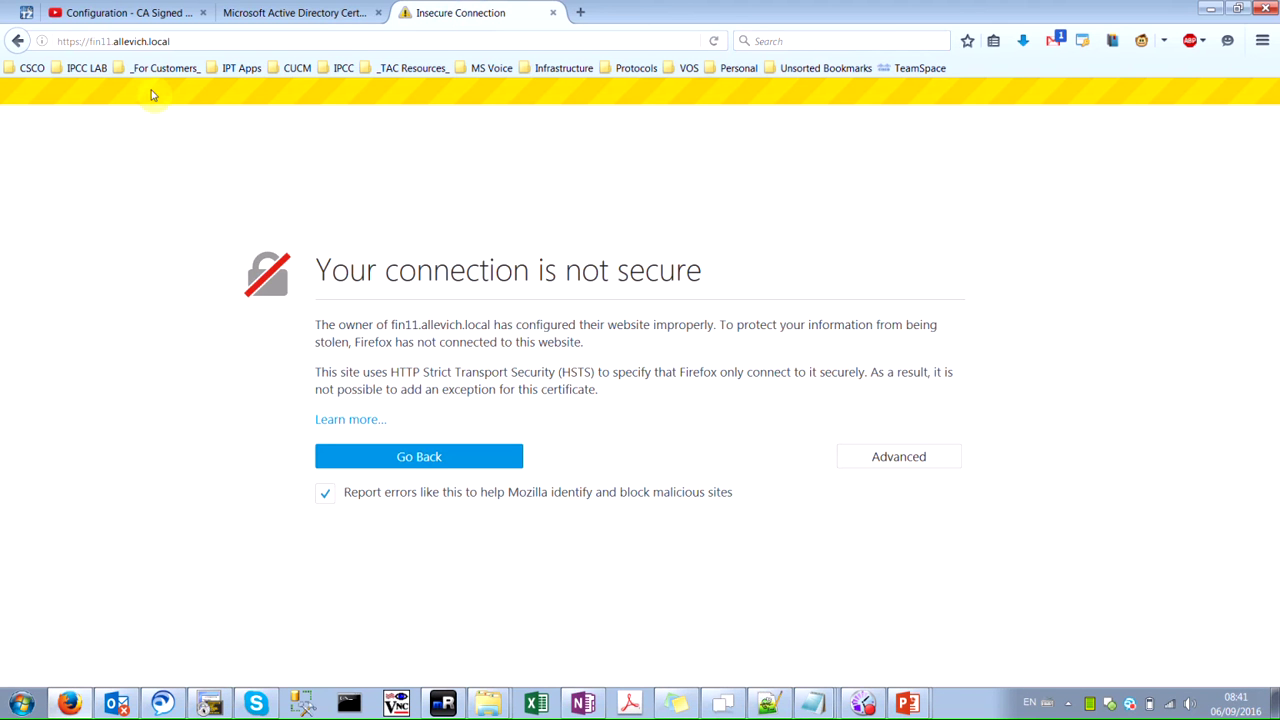
{"action": "key", "text": "alt+Tab"}
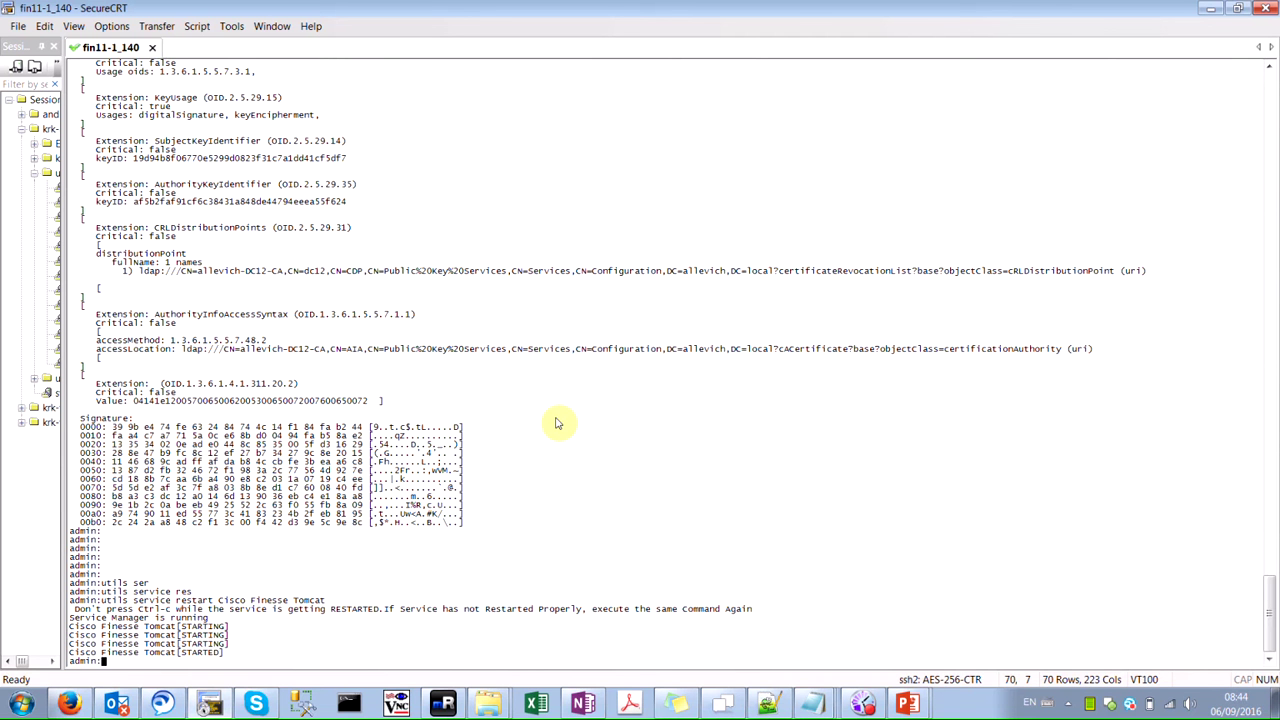
{"action": "key", "text": "Return"}
{"action": "key", "text": "Return"}
{"action": "key", "text": "Return"}
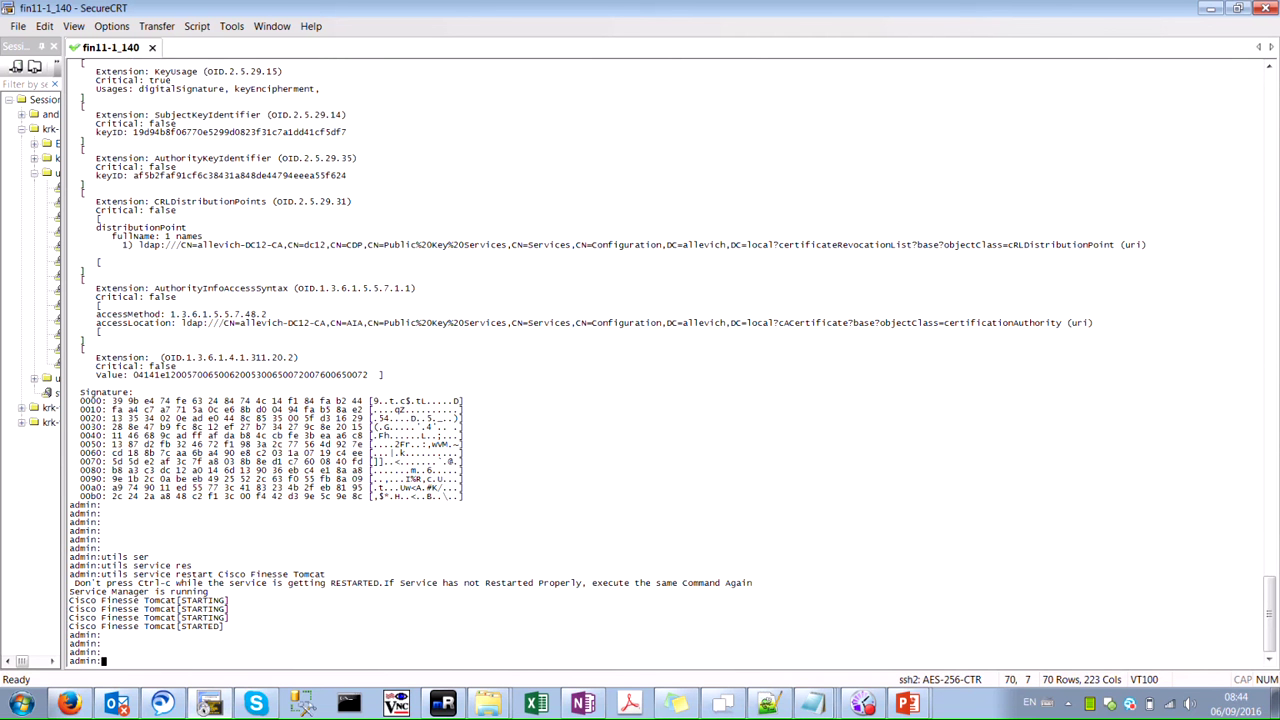
Reload the fin11 server's address in Firefox to check the Cisco Finesse sign-in page after the Tomcat restart
{"action": "key", "text": "alt+Tab"}
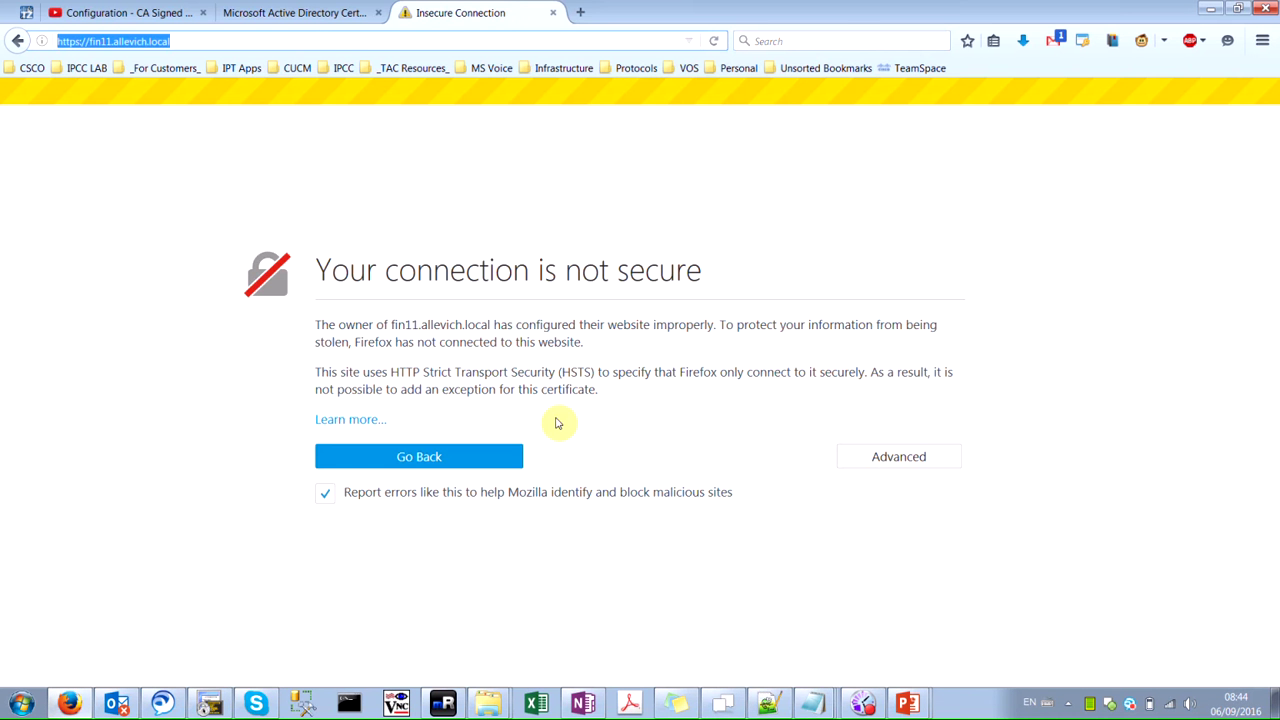
{"action": "key", "text": "Return"}
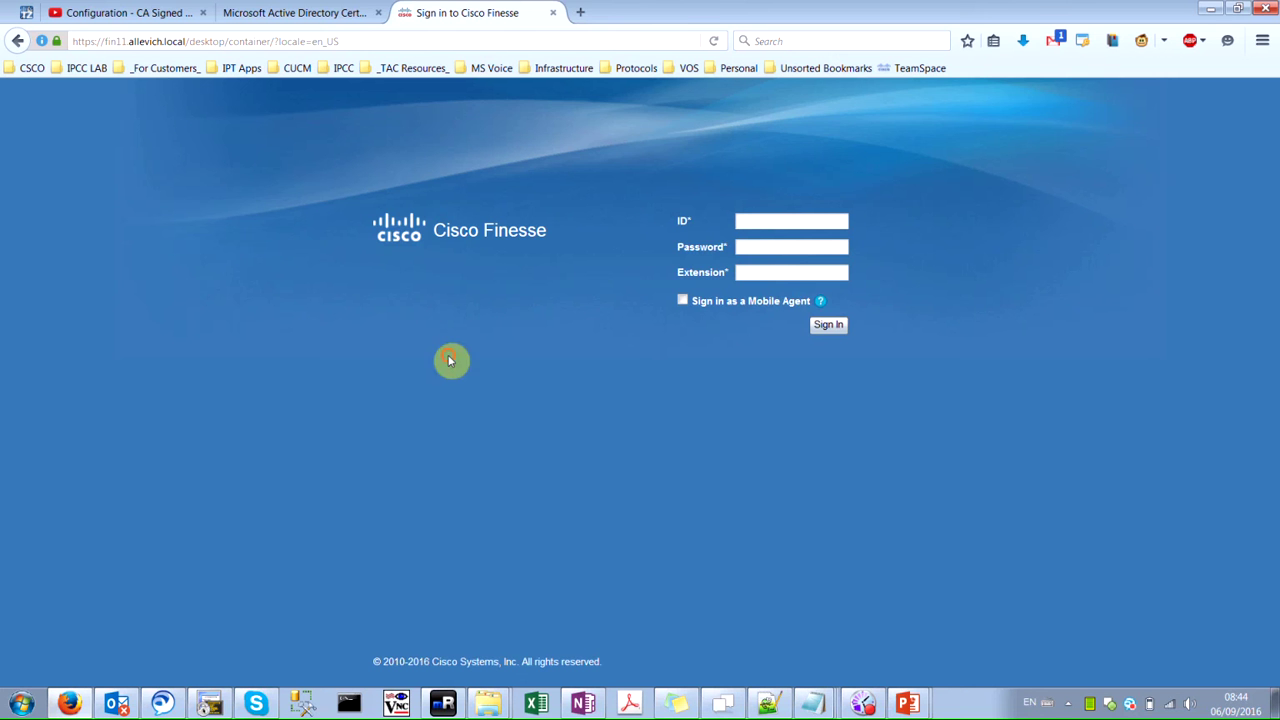
{"action": "left_click", "coordinate": [768, 218]}
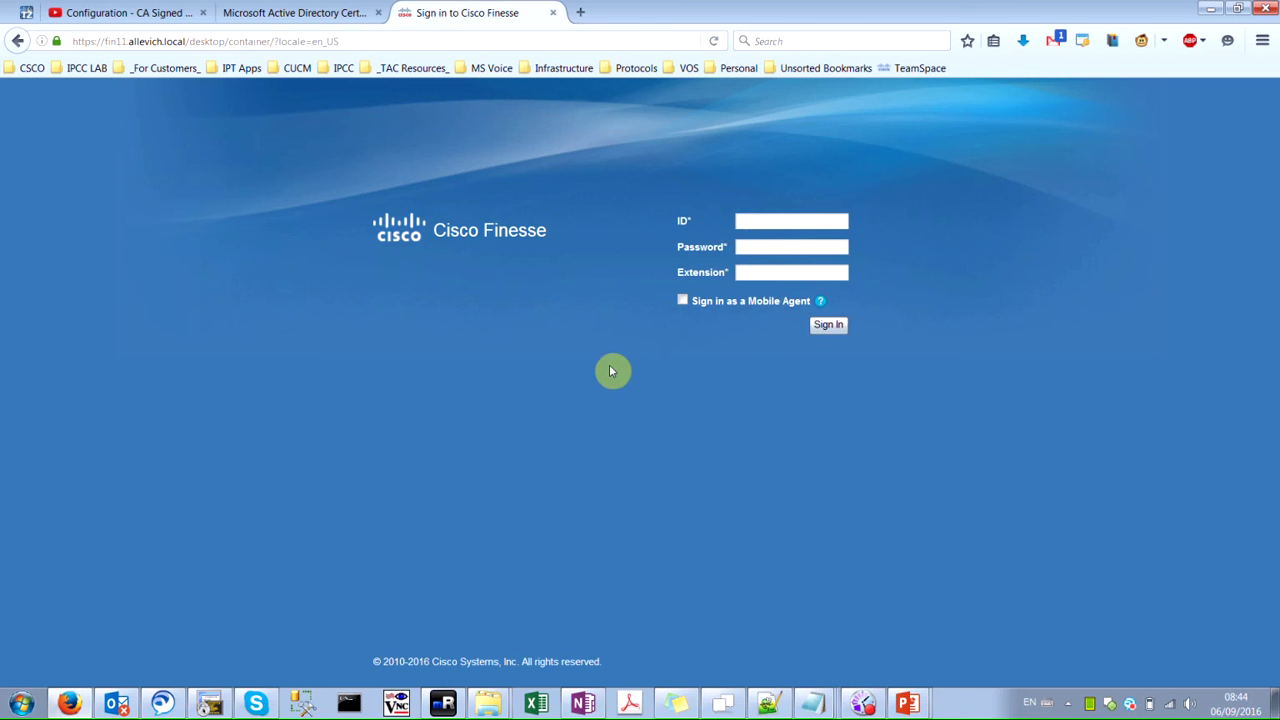